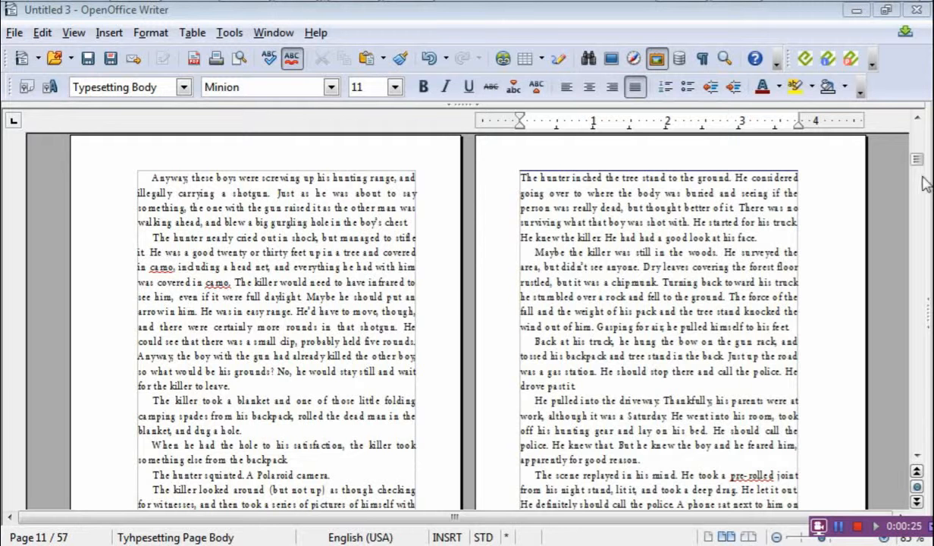
# - Examine the opening page of Chapter One, including its heading, italic setting line and first paragraphs
pyautogui.moveTo(919, 161); pyautogui.dragTo(918, 150)
pyautogui.scroll(-4, 688, 277)
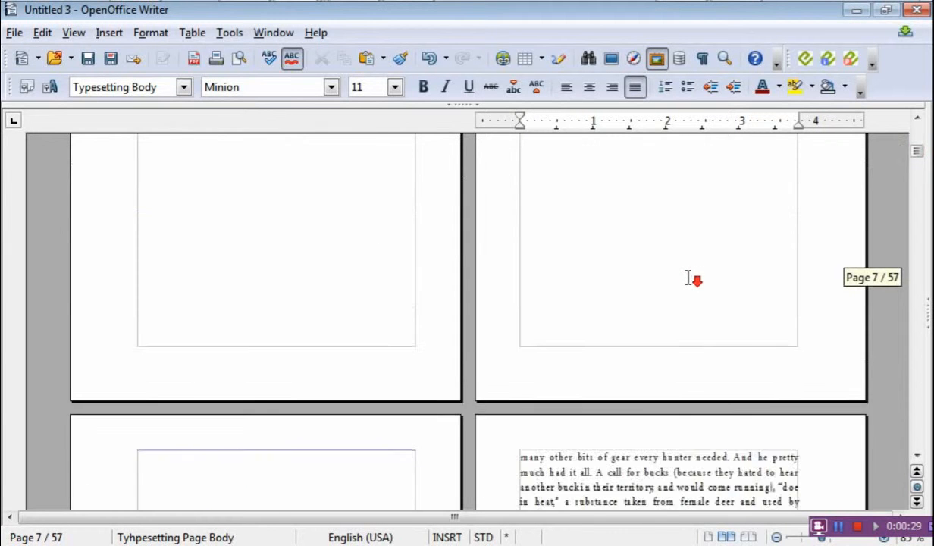
pyautogui.scroll(-8, 688, 277)
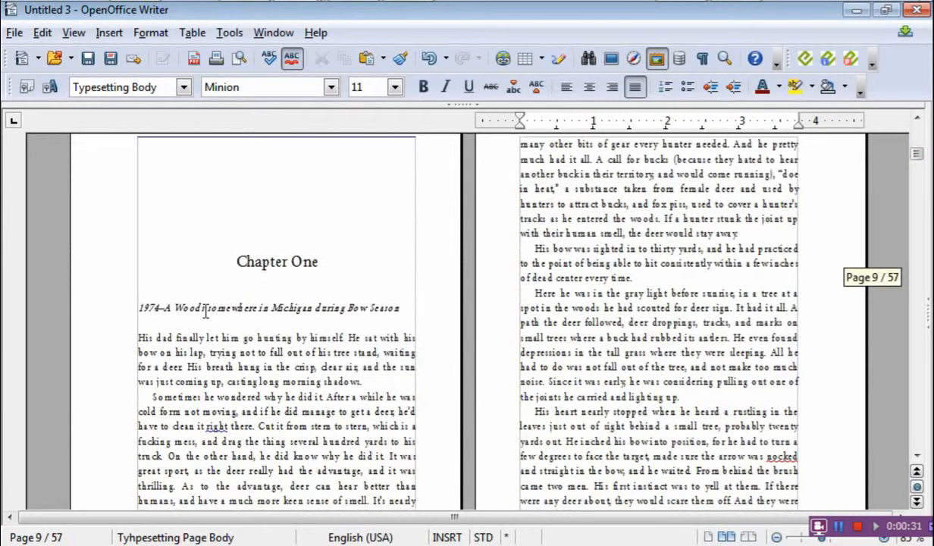
pyautogui.scroll(-1, 206, 326)
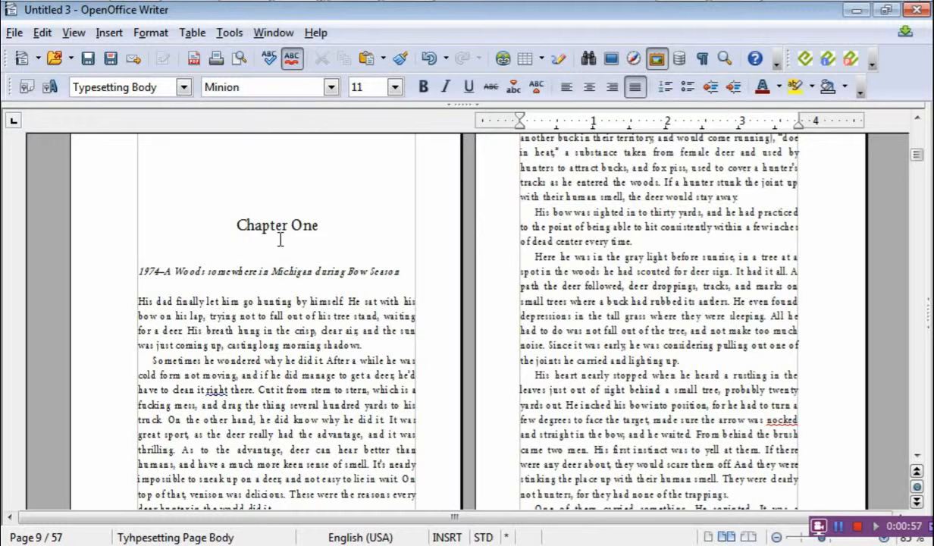
pyautogui.scroll(2, 281, 241)
pyautogui.scroll(-1, 280, 241)
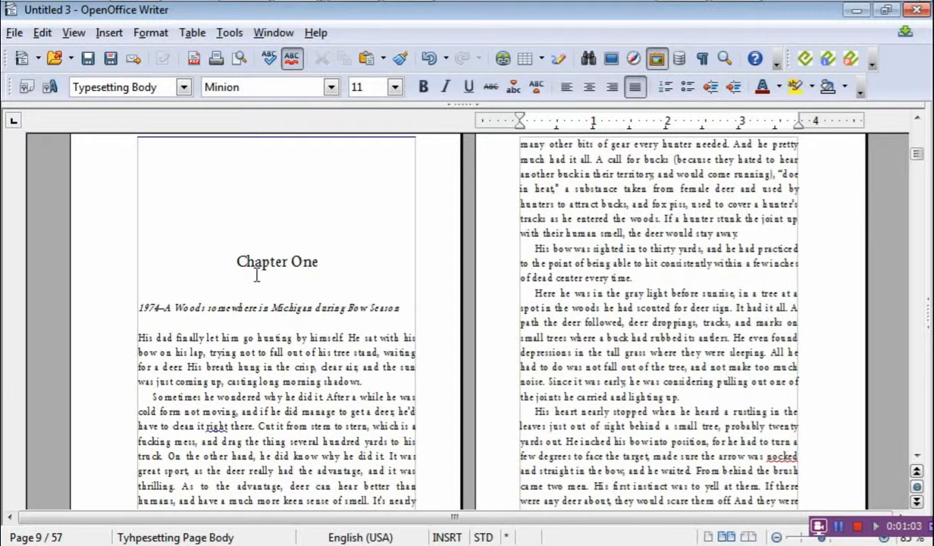
pyautogui.scroll(-3, 251, 318)
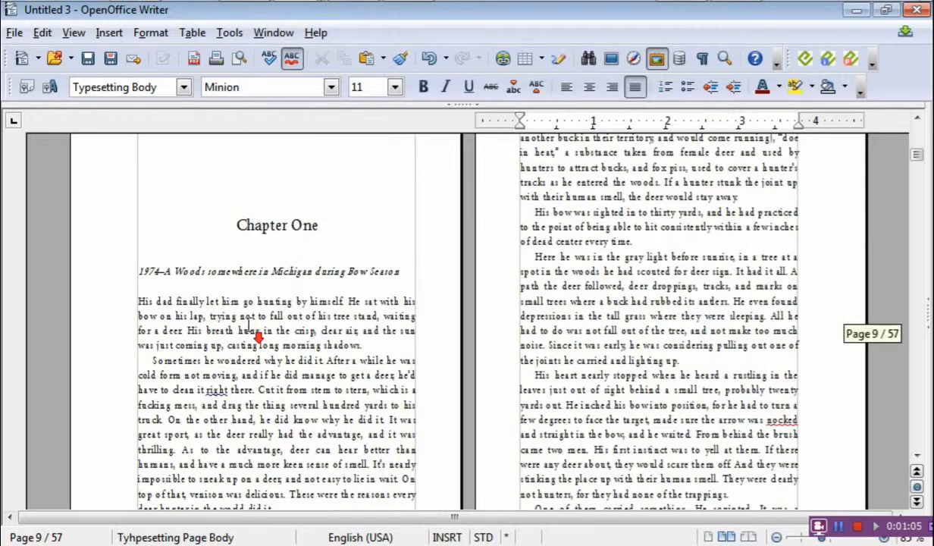
# - Examine the scene break between the paragraph ending "up and left." and the page starting "The hunter inched the tree stand"
pyautogui.scroll(-10, 251, 322)
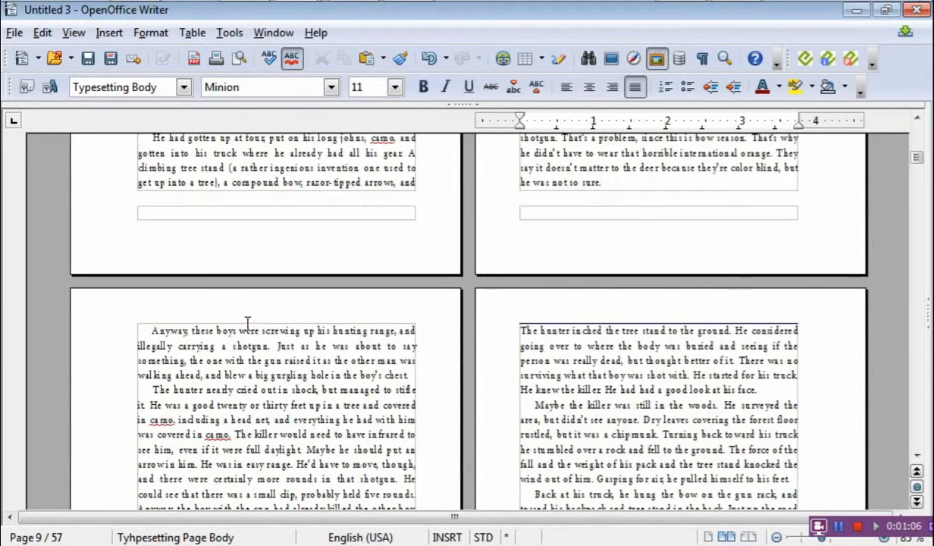
pyautogui.scroll(-3, 252, 324)
pyautogui.scroll(-4, 250, 322)
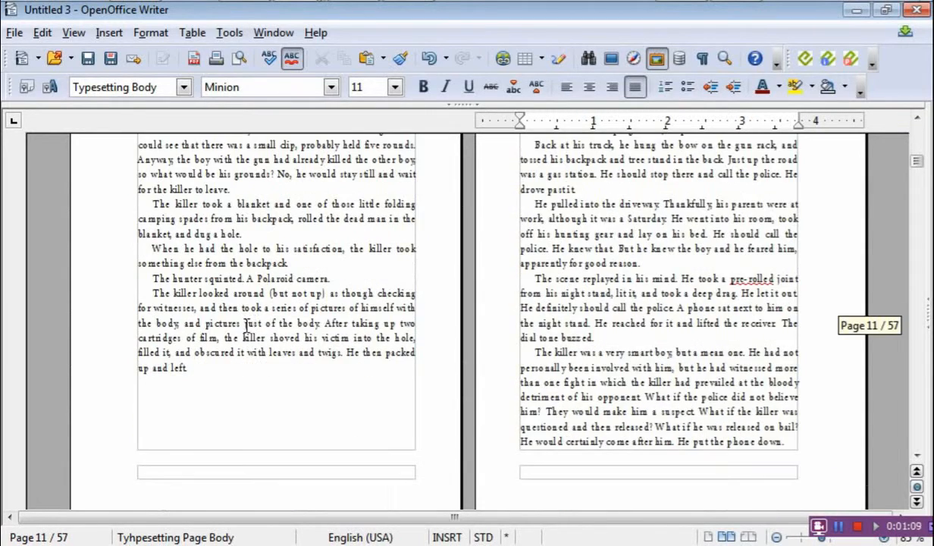
pyautogui.scroll(5, 251, 322)
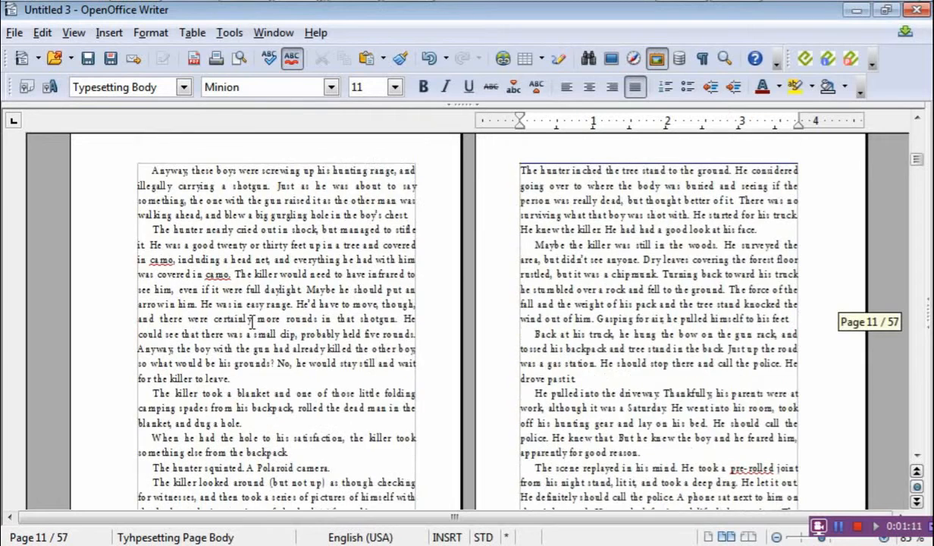
pyautogui.scroll(-4, 226, 296)
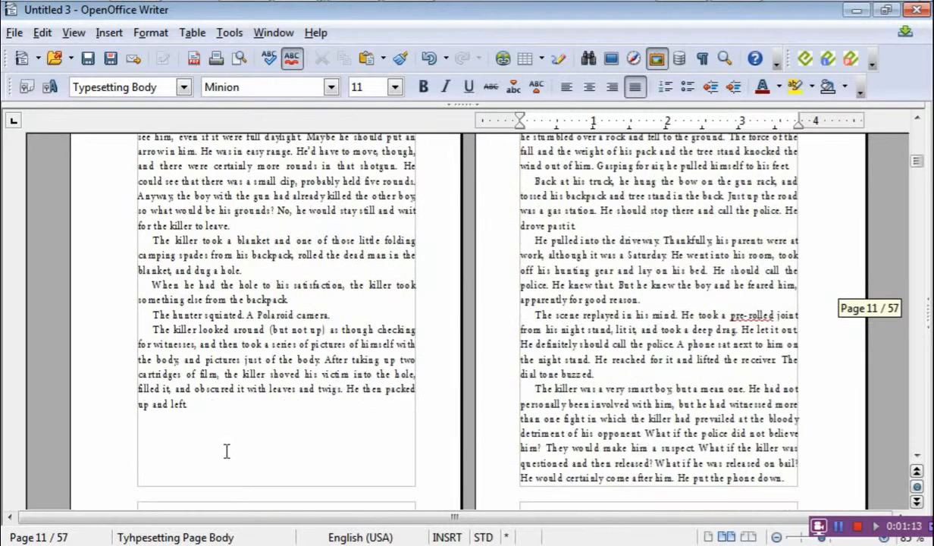
pyautogui.scroll(4, 223, 409)
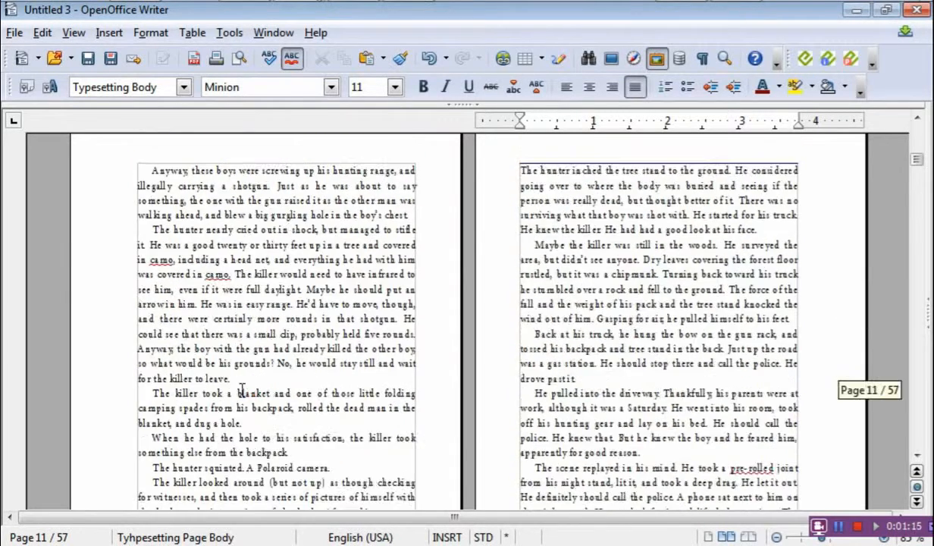
pyautogui.scroll(3, 241, 390)
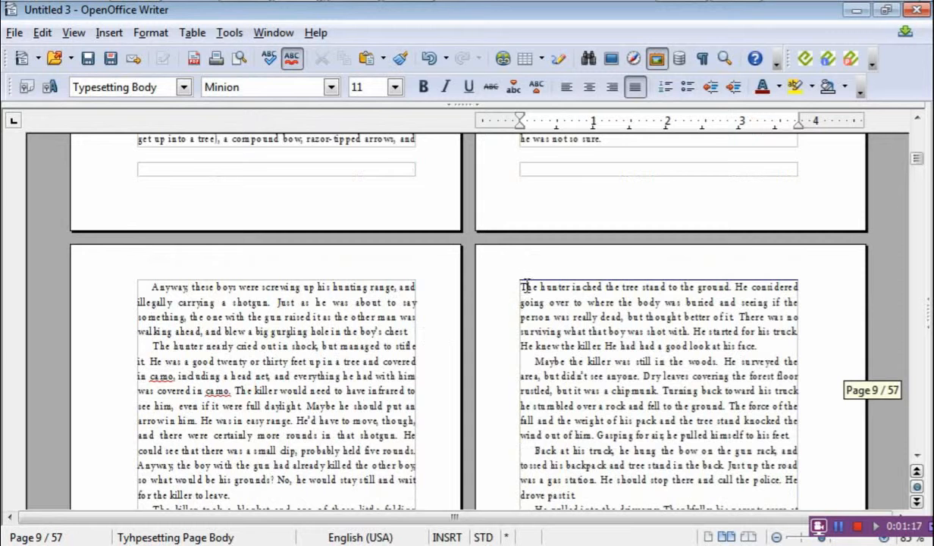
pyautogui.scroll(1, 227, 337)
pyautogui.scroll(-1, 228, 341)
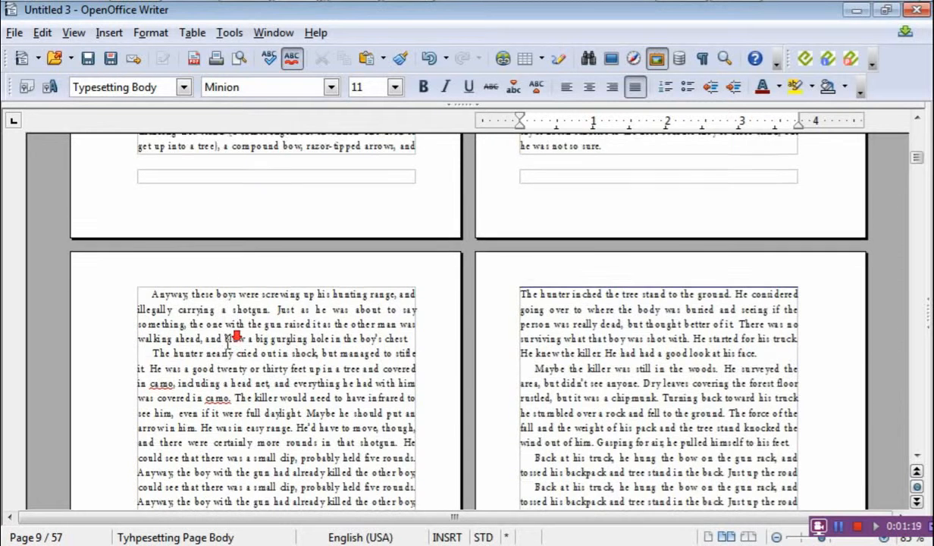
pyautogui.scroll(-8, 227, 338)
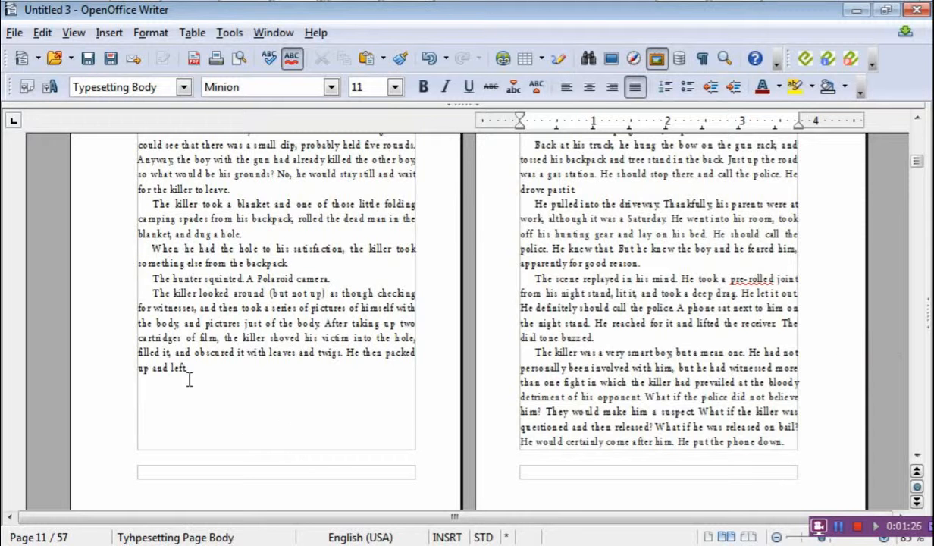
pyautogui.scroll(2, 197, 375)
pyautogui.scroll(5, 201, 377)
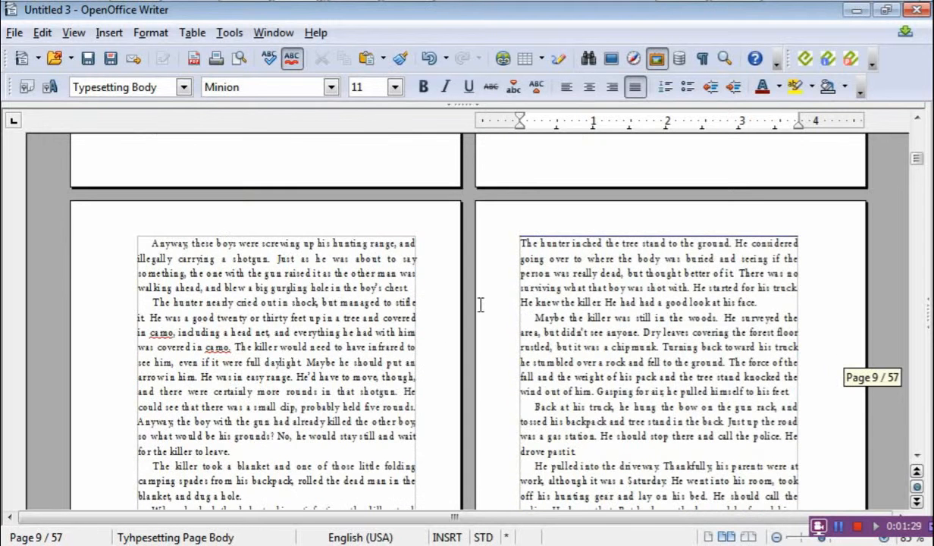
# - Remove the page break before "The hunter inched the tree stand" and insert three blank lines above that paragraph
pyautogui.click(519, 243)
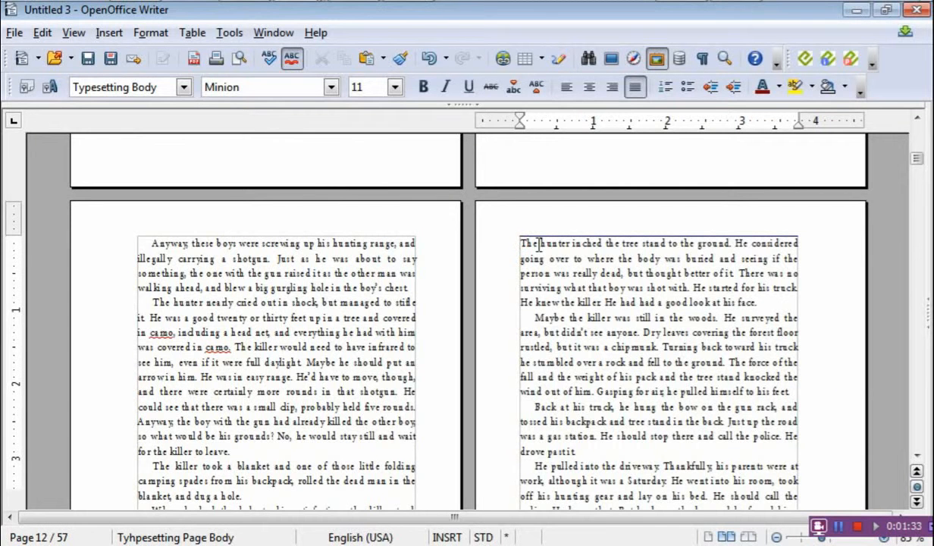
pyautogui.scroll(-3, 538, 243)
pyautogui.press('BackSpace')
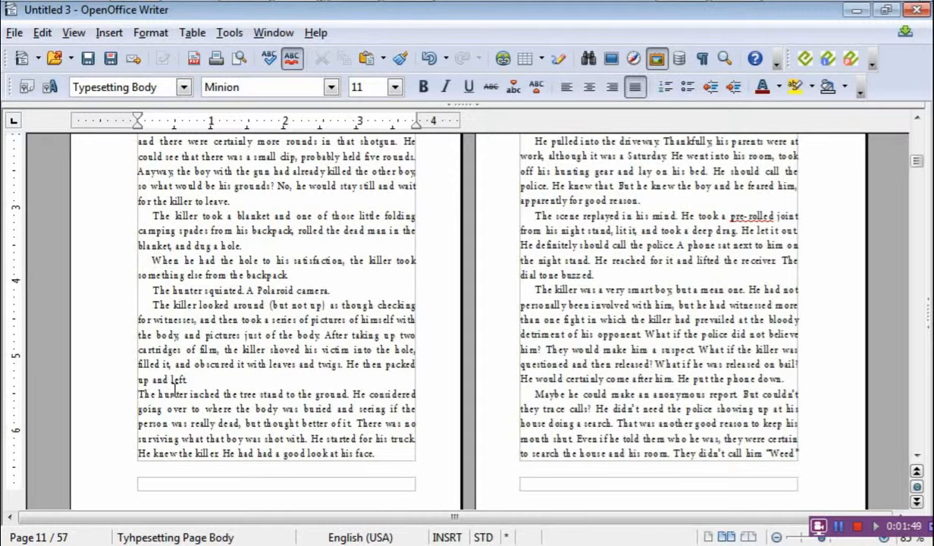
pyautogui.press('Return')
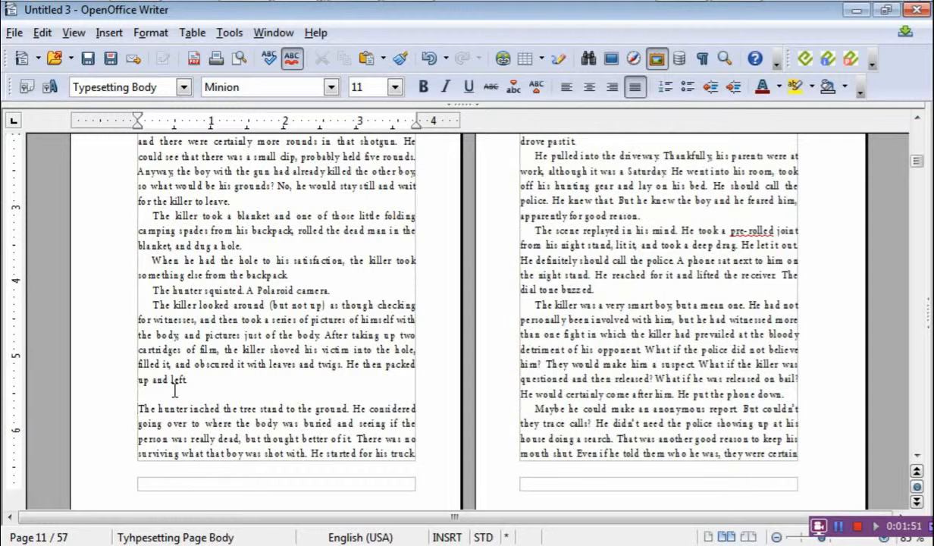
pyautogui.press('Return')
pyautogui.press('Return')
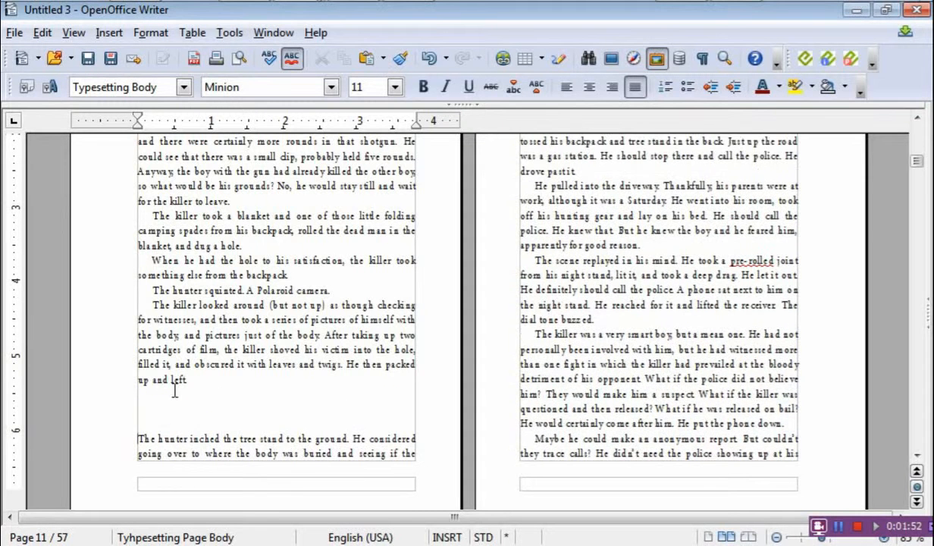
# - Insert three section-sign special characters (§§§) from the Minion font on the middle blank line of the scene break
pyautogui.click(149, 392)
pyautogui.click(109, 35)
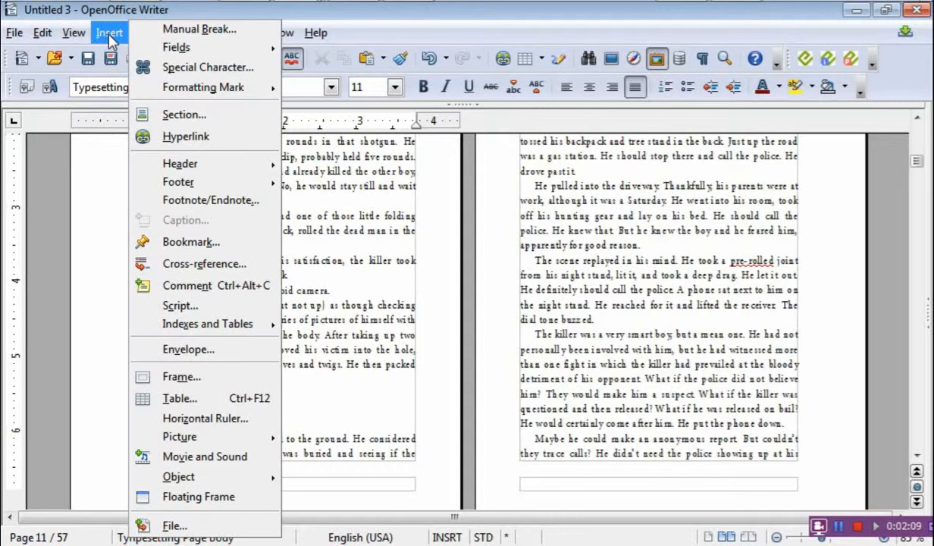
pyautogui.click(166, 70)
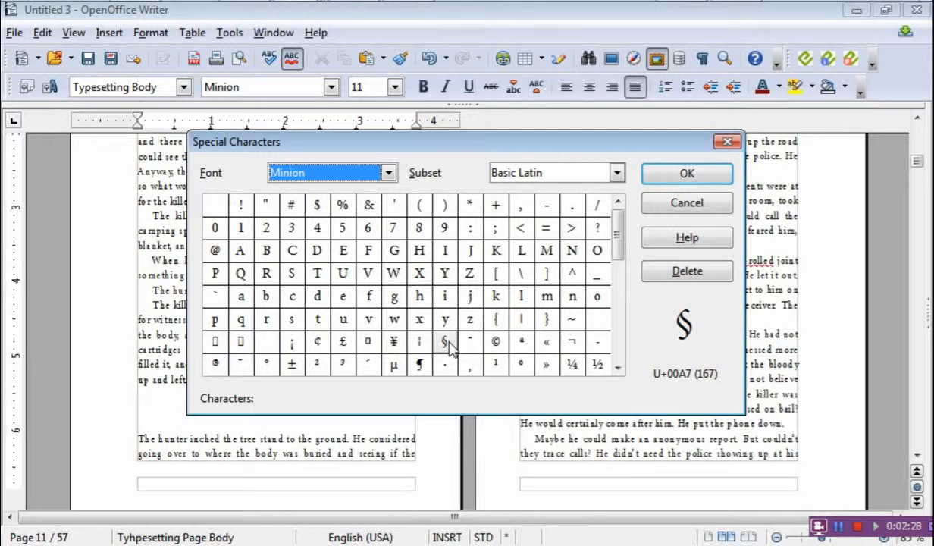
pyautogui.click(446, 343)
pyautogui.click(446, 344)
pyautogui.click(446, 343)
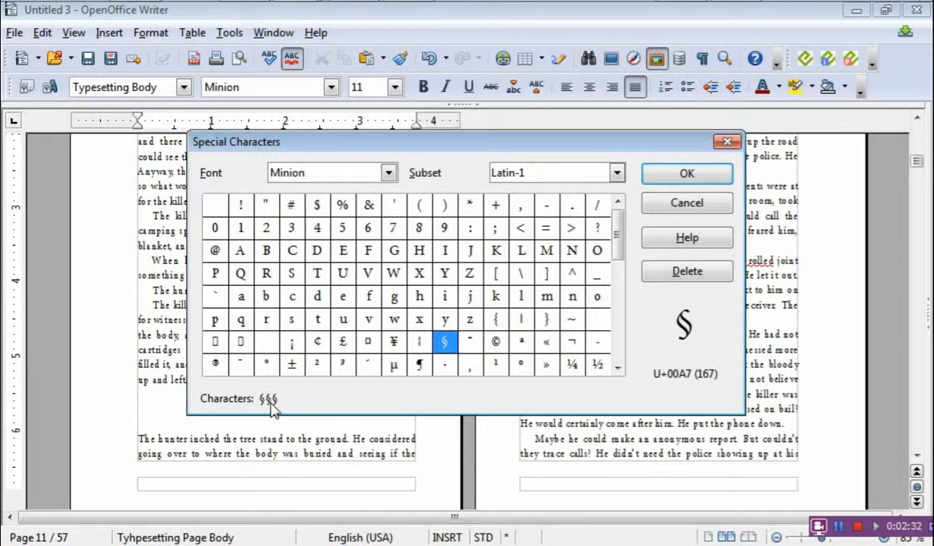
pyautogui.click(649, 171)
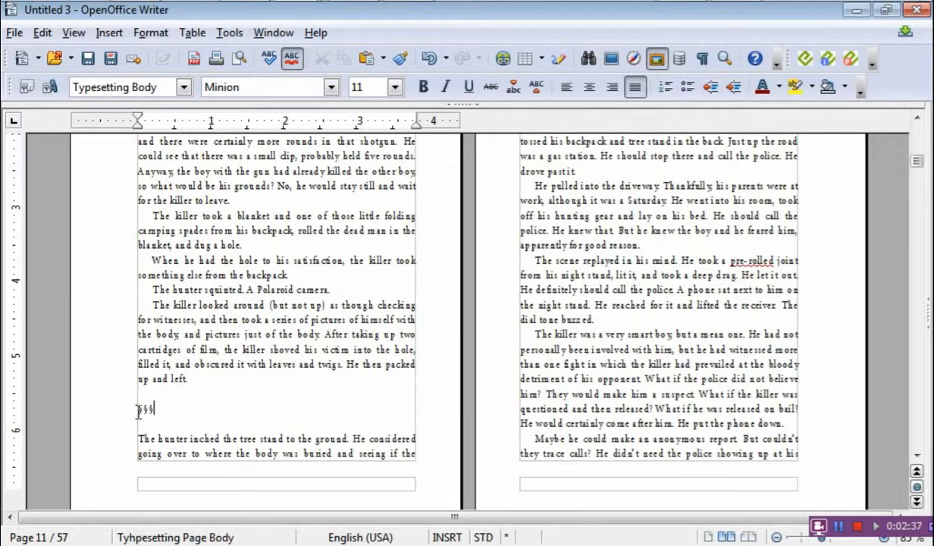
# - Centre the §§§ scene-break line
pyautogui.moveTo(138, 409); pyautogui.dragTo(155, 409)
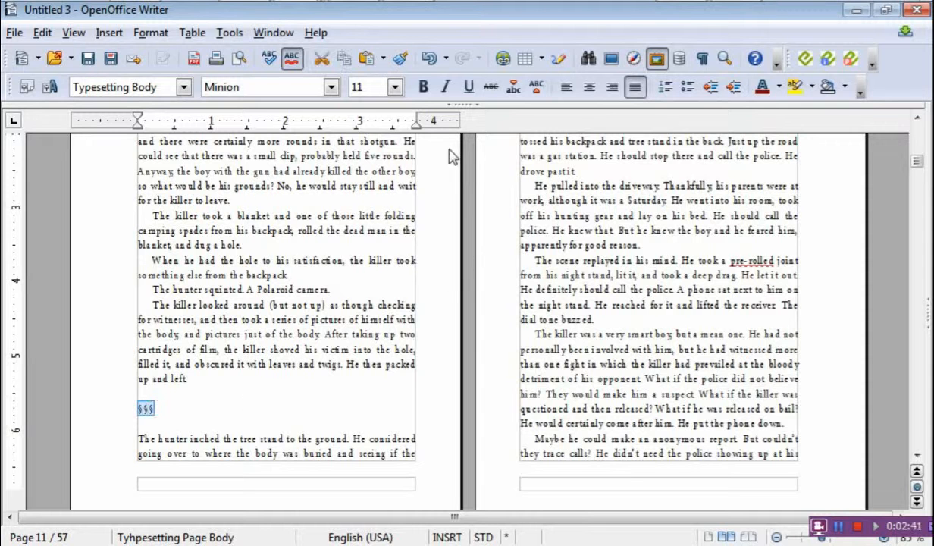
pyautogui.click(589, 88)
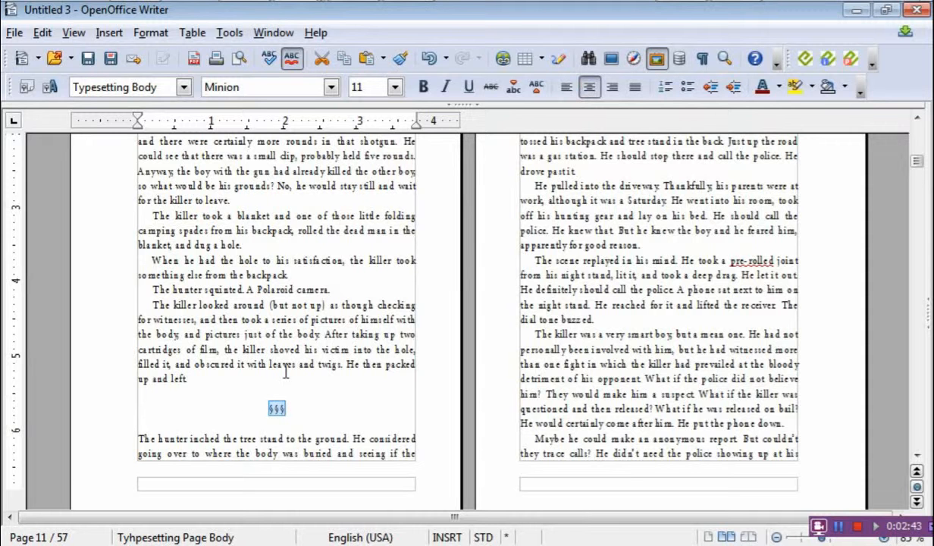
pyautogui.click(319, 438)
pyautogui.click(348, 418)
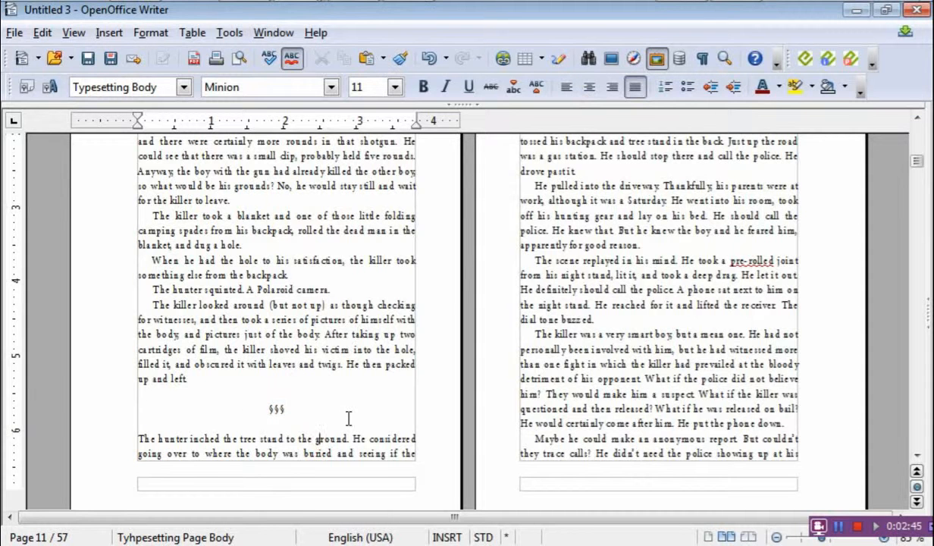
# - In Chapter Two, remove the indent of the # scene-break line before "He left the house" and add a blank line above it
pyautogui.scroll(-2, 295, 348)
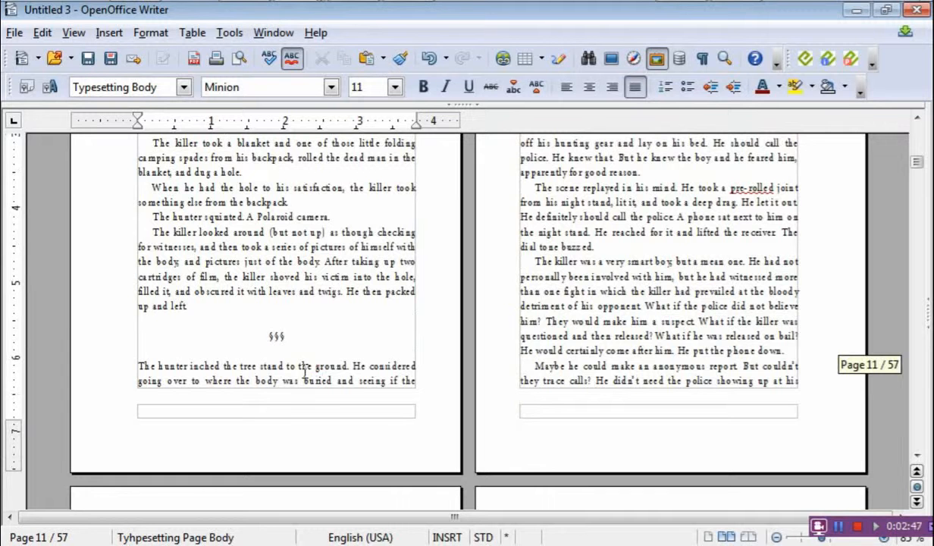
pyautogui.scroll(-2, 466, 310)
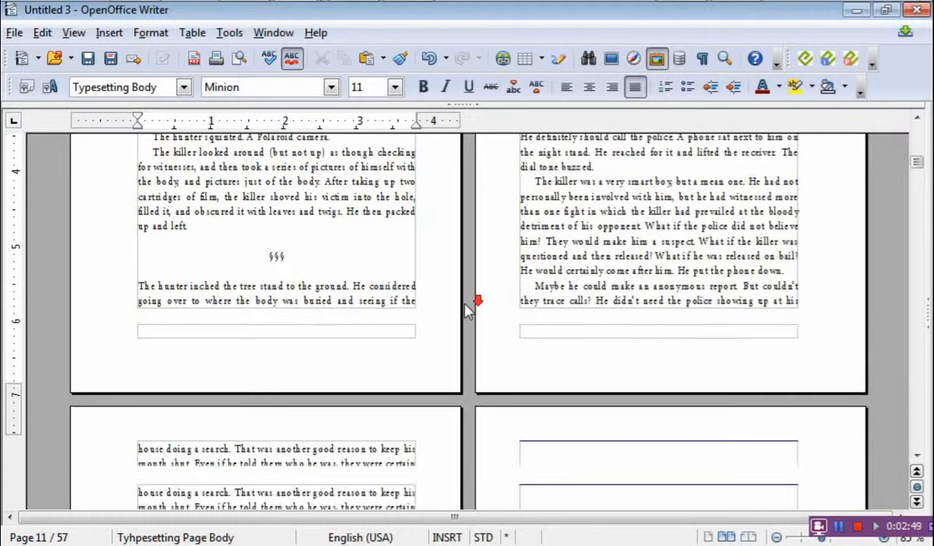
pyautogui.scroll(-4, 466, 311)
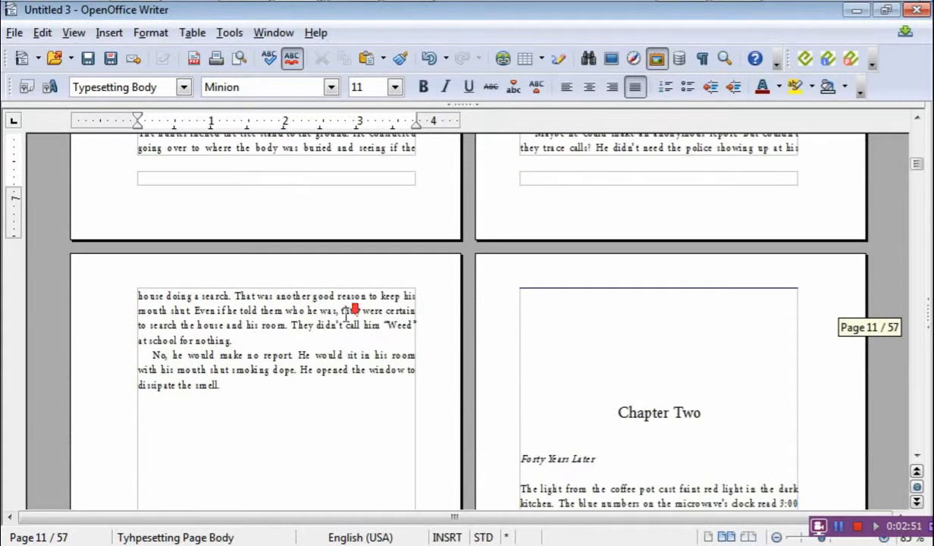
pyautogui.scroll(-1, 354, 309)
pyautogui.scroll(-10, 235, 286)
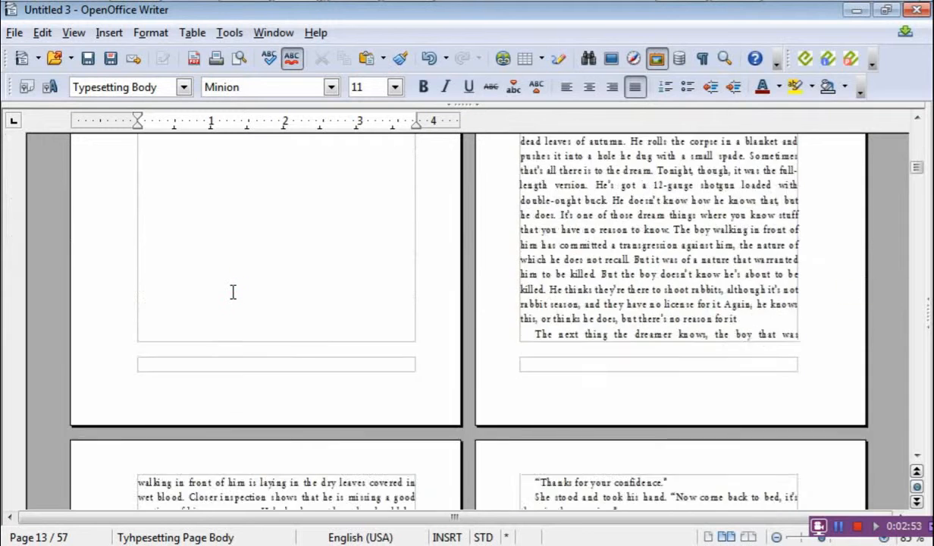
pyautogui.scroll(-12, 232, 291)
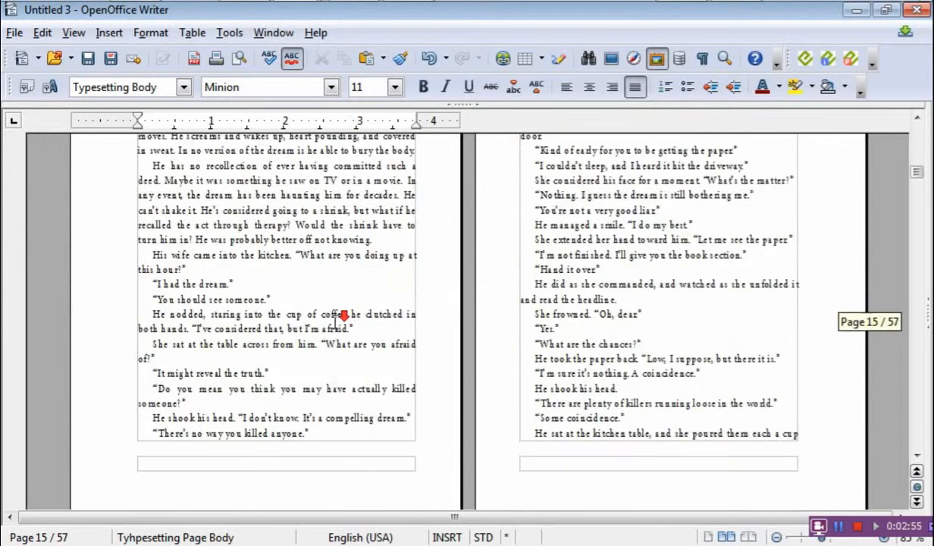
pyautogui.scroll(-10, 336, 322)
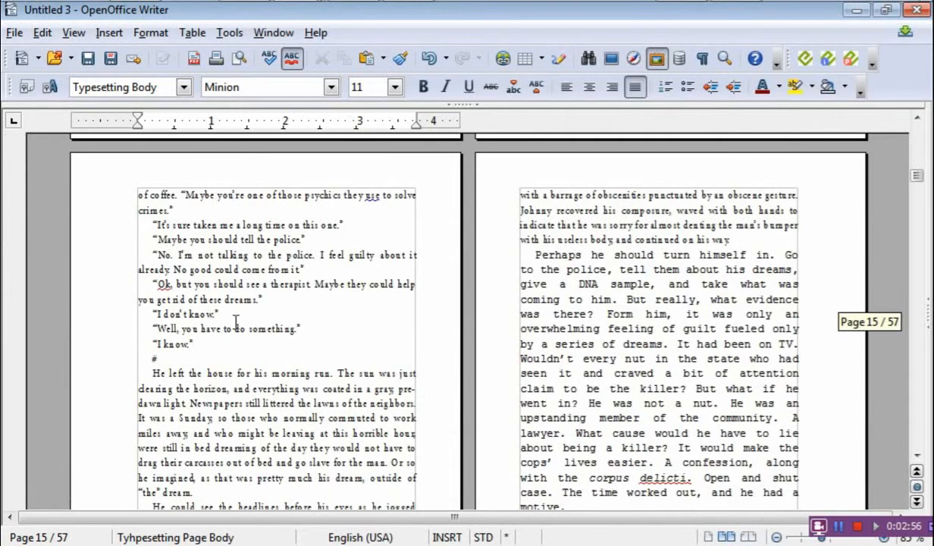
pyautogui.click(160, 358)
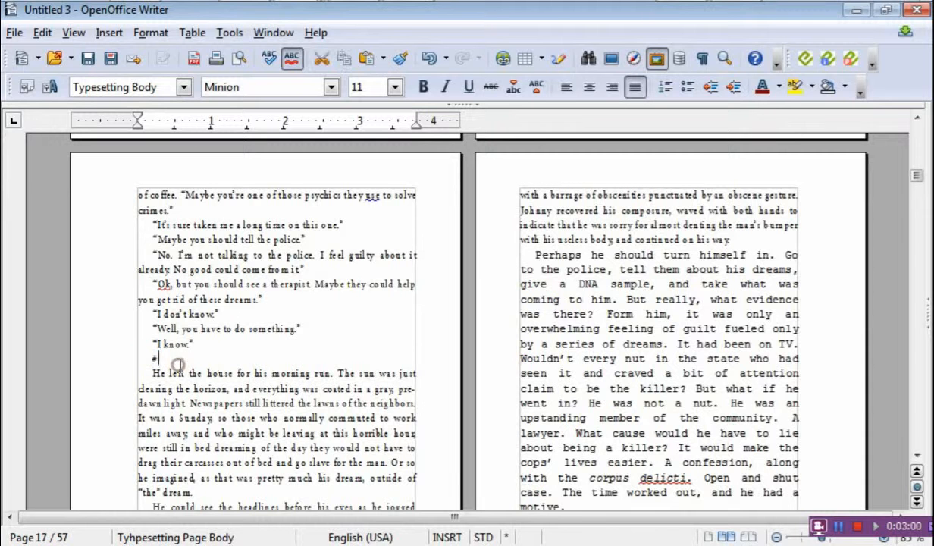
pyautogui.click(151, 358)
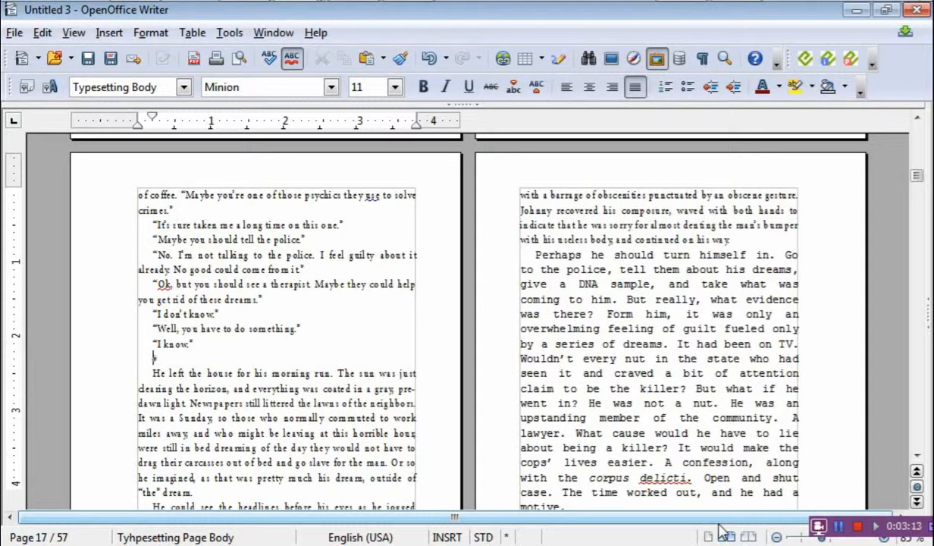
pyautogui.press('BackSpace')
pyautogui.press('Return')
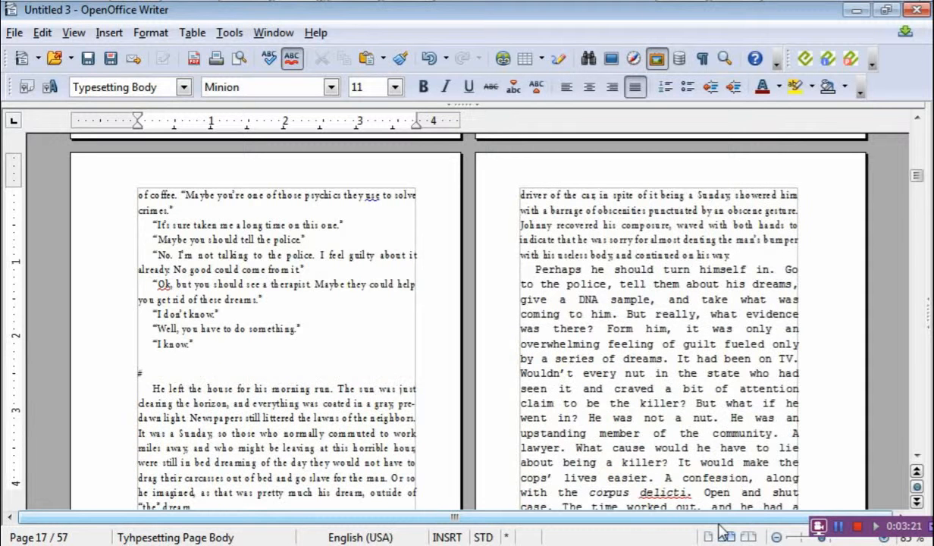
pyautogui.press('Down')
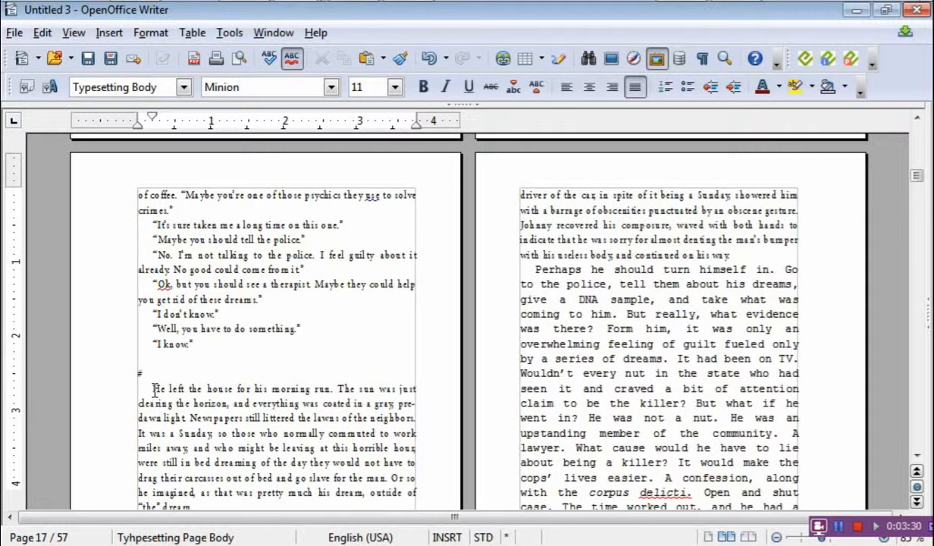
# - Remove the first-line indent of the "He left the house" paragraph and insert a blank line above it
pyautogui.press('BackSpace')
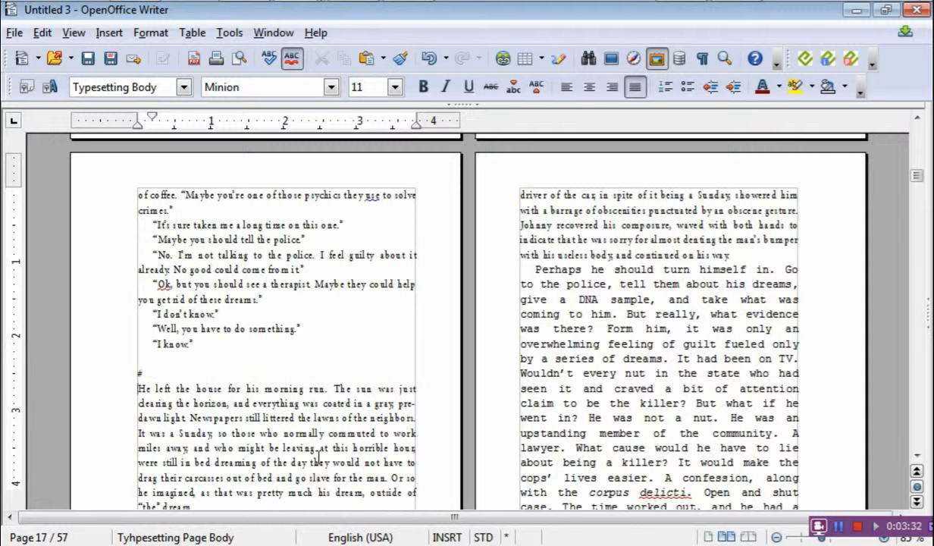
pyautogui.press('Return')
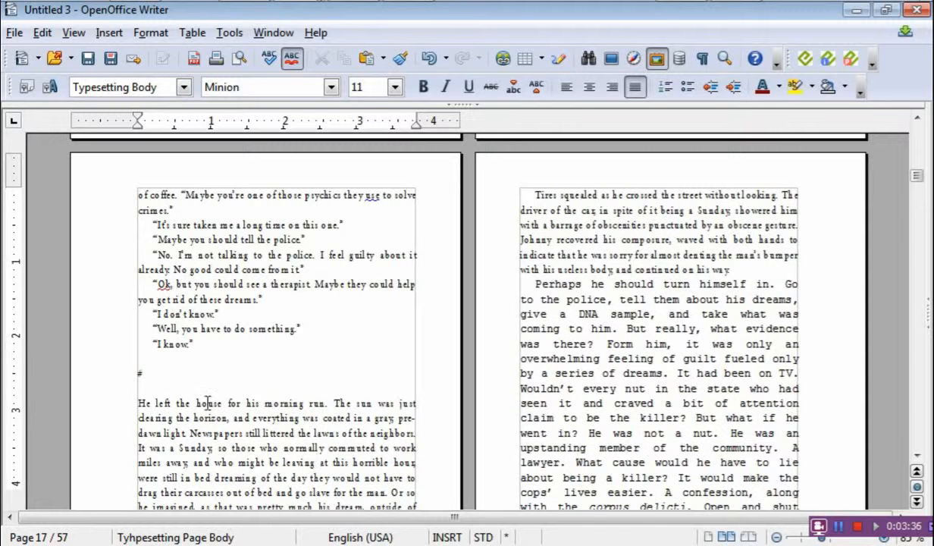
# - Replace the # above "He left the house" with three section-sign special characters (§§§) from the Minion font
pyautogui.moveTo(144, 370); pyautogui.dragTo(137, 371)
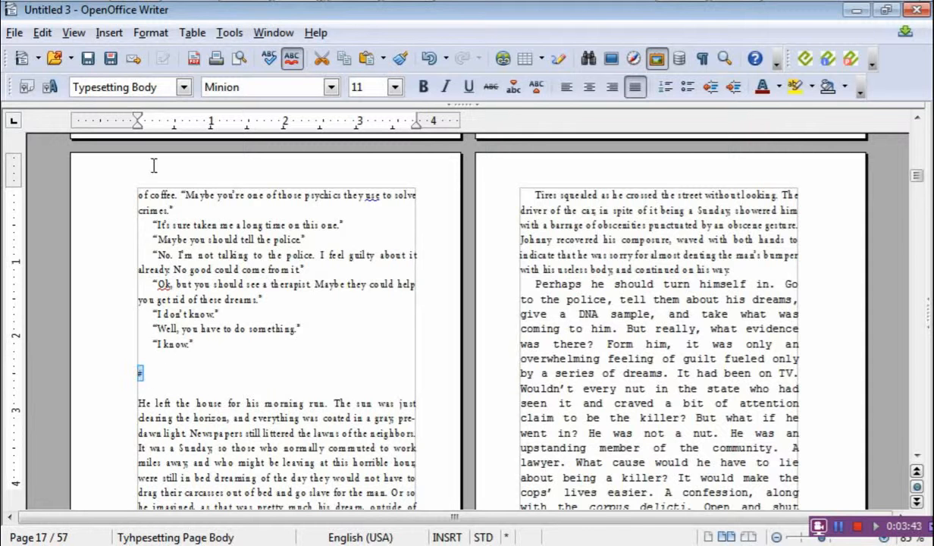
pyautogui.click(109, 35)
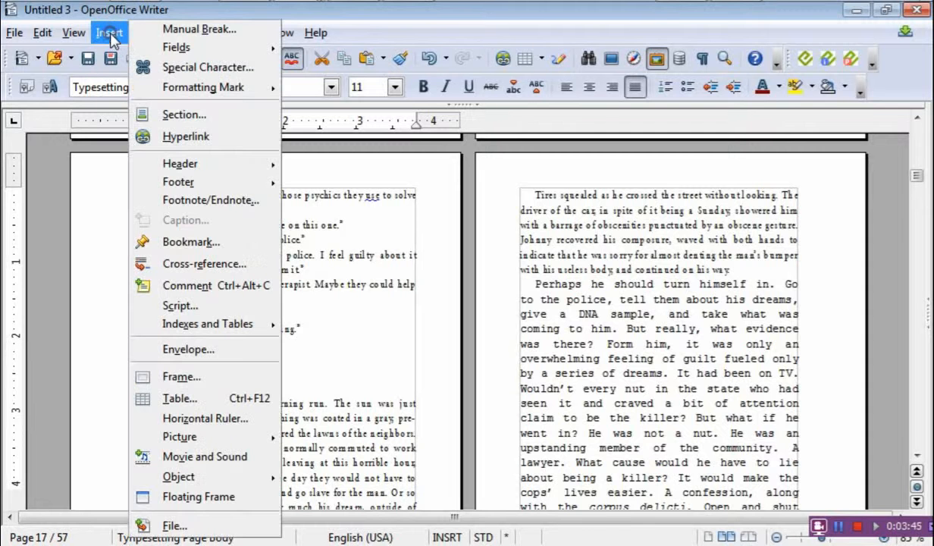
pyautogui.click(162, 68)
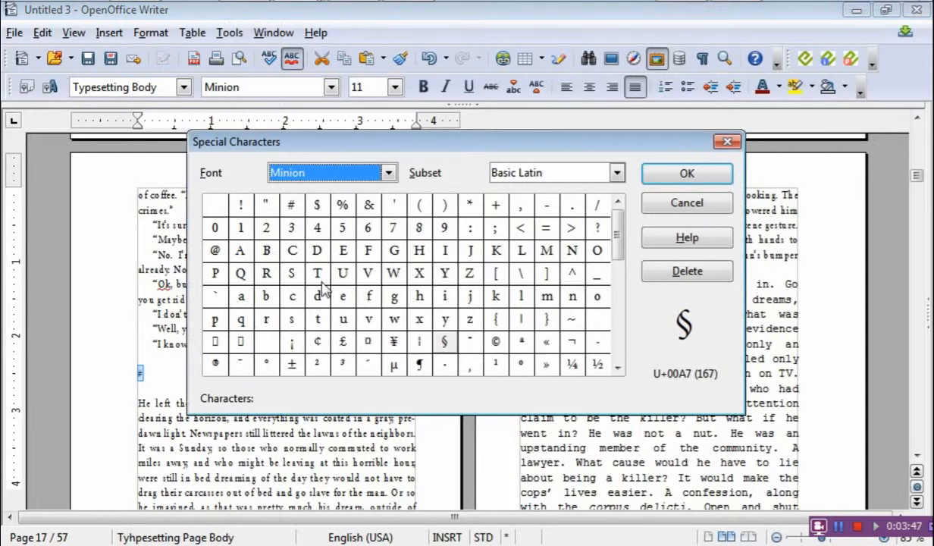
pyautogui.doubleClick(447, 345)
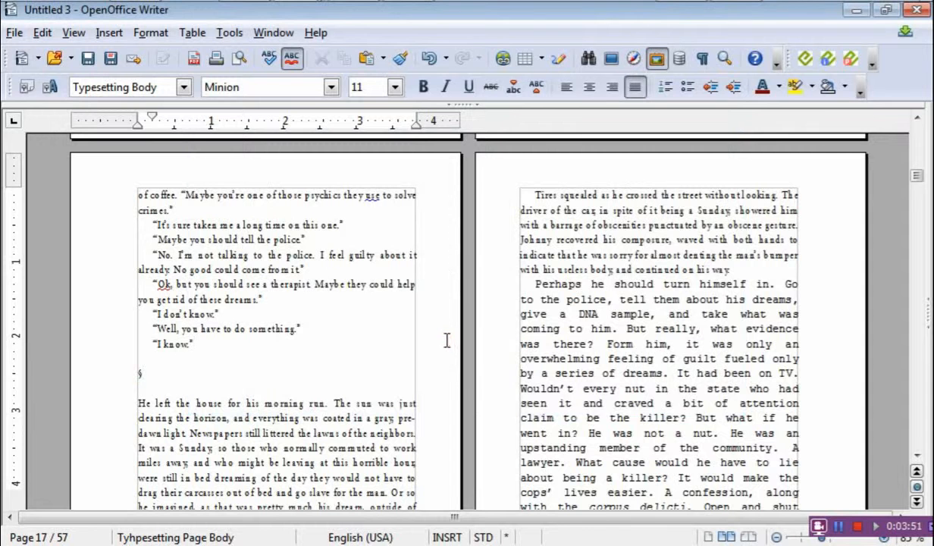
pyautogui.click(147, 372)
pyautogui.click(110, 34)
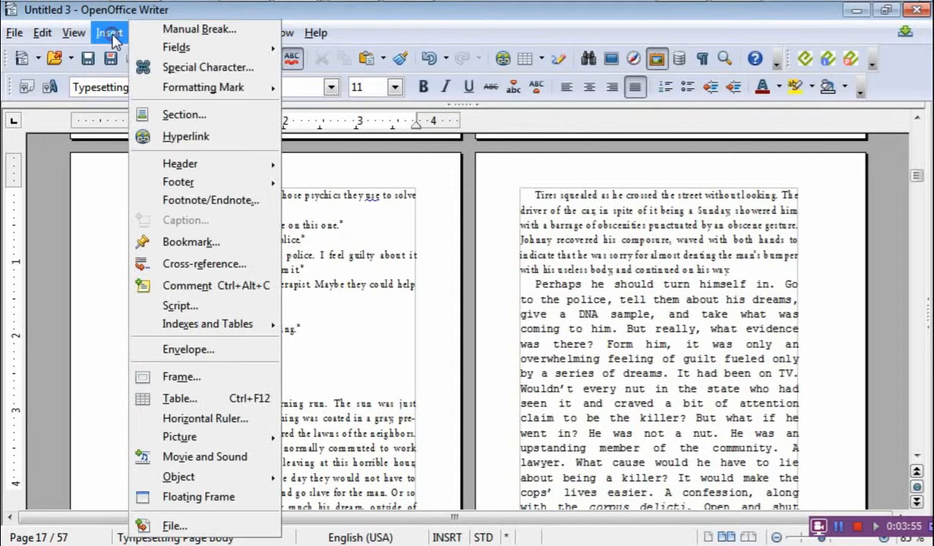
pyautogui.click(148, 67)
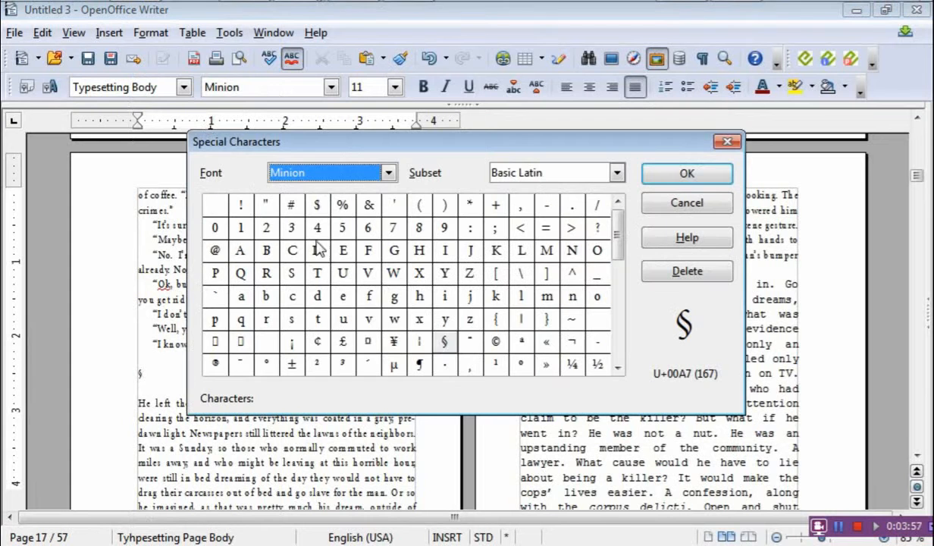
pyautogui.doubleClick(444, 341)
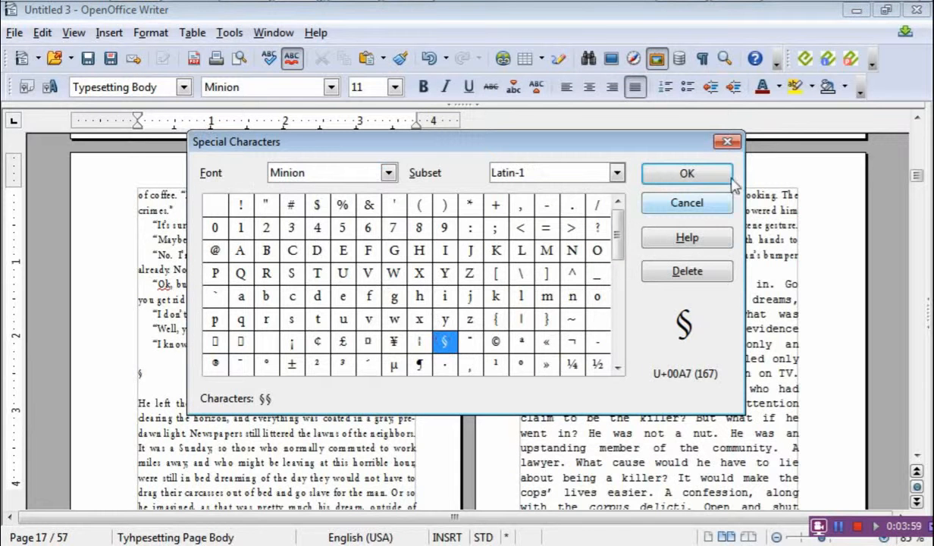
pyautogui.click(707, 180)
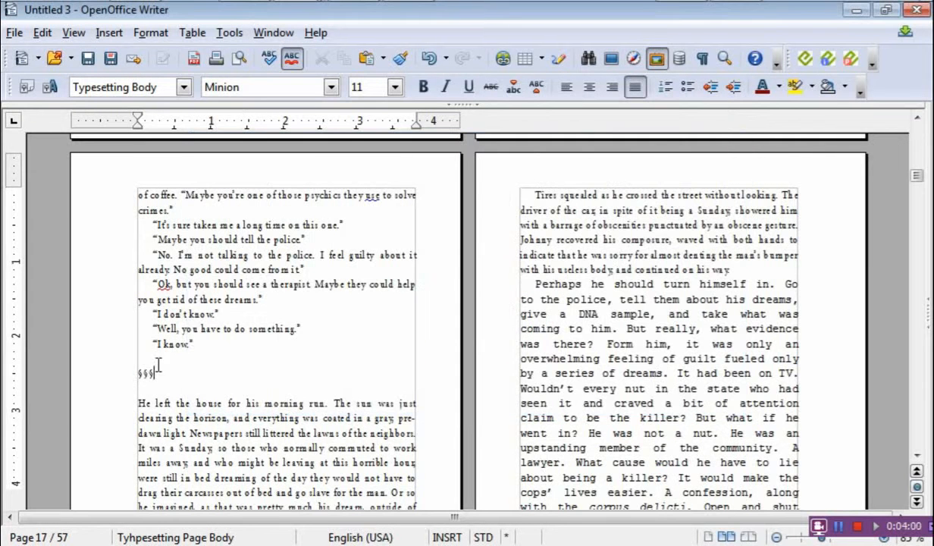
# - Centre the §§§ line above the "He left the house" paragraph
pyautogui.moveTo(156, 377)
pyautogui.mouseDown()
pyautogui.moveTo(138, 381)
pyautogui.moveTo(156, 376)
pyautogui.mouseUp()
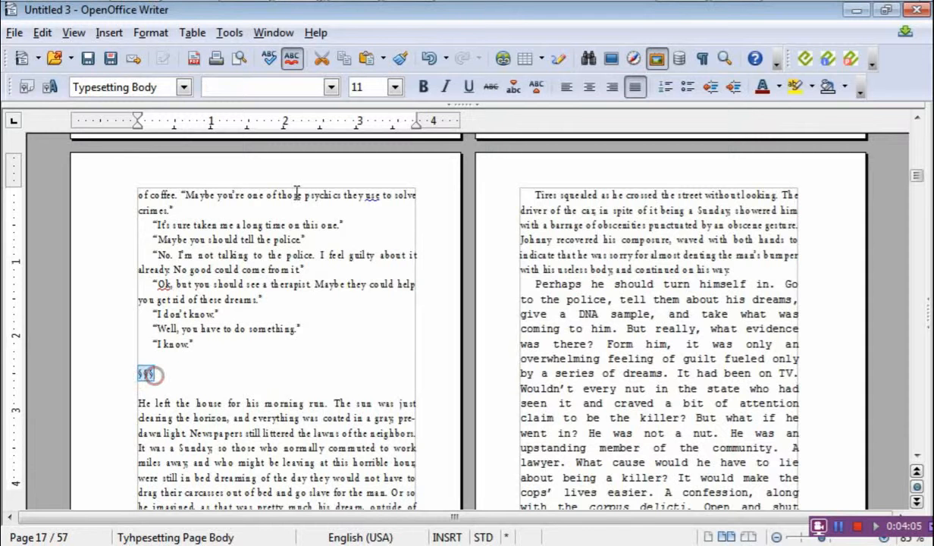
pyautogui.click(589, 87)
pyautogui.click(291, 379)
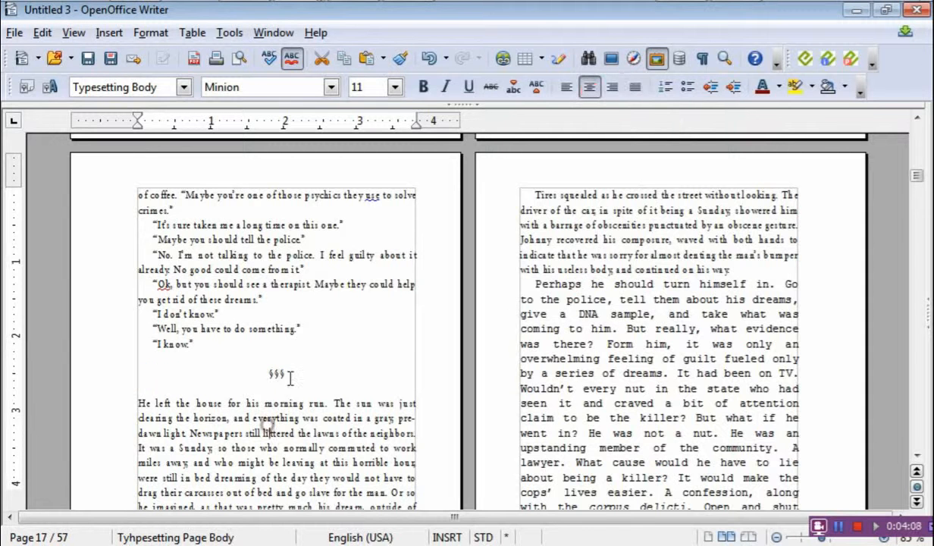
# - Look through the rest of Chapter Two up to the start of the following chapter, checking for further scene breaks
pyautogui.scroll(-12, 352, 351)
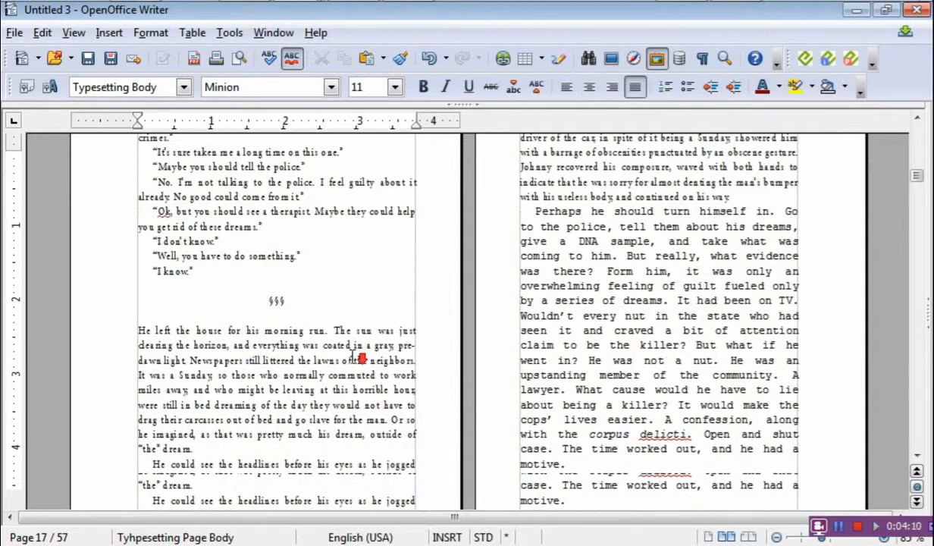
pyautogui.scroll(-4, 347, 360)
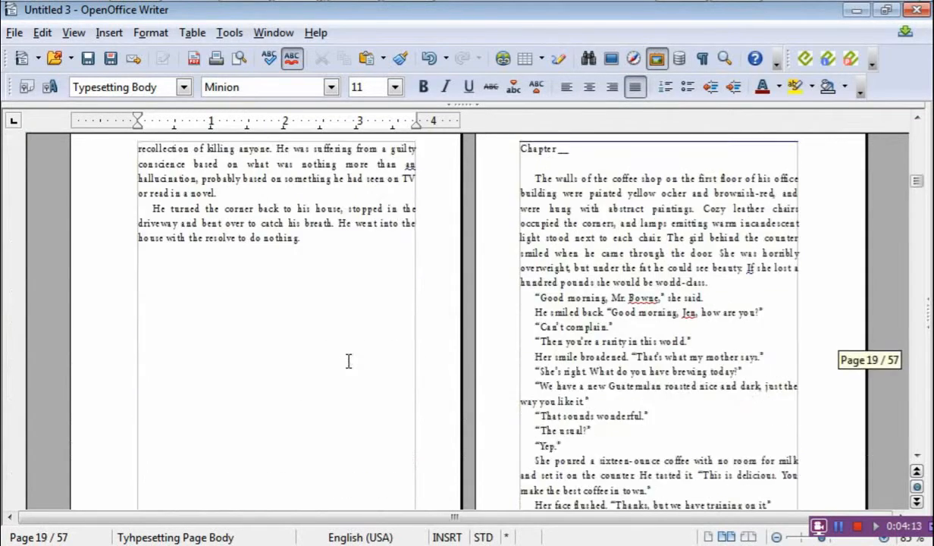
pyautogui.scroll(14, 353, 358)
pyautogui.scroll(-9, 353, 354)
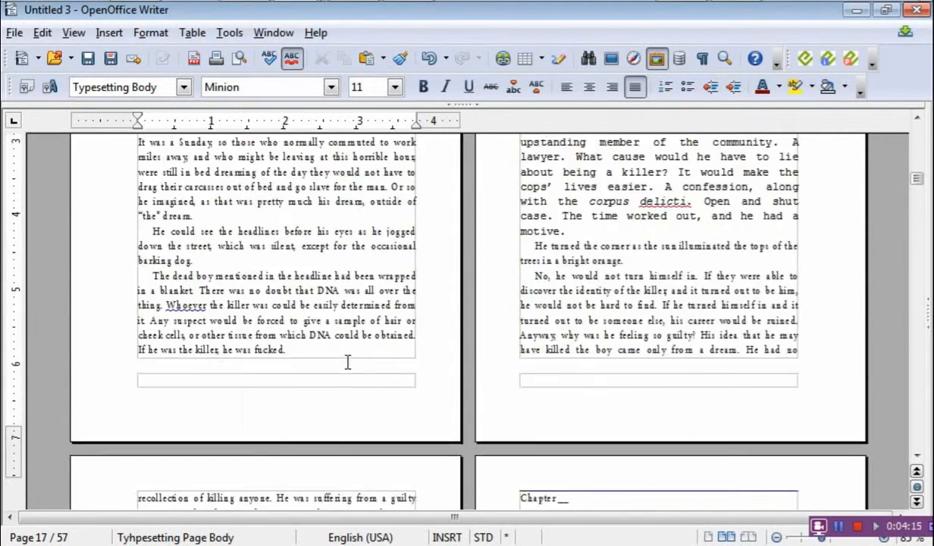
pyautogui.scroll(3, 354, 358)
pyautogui.scroll(12, 351, 365)
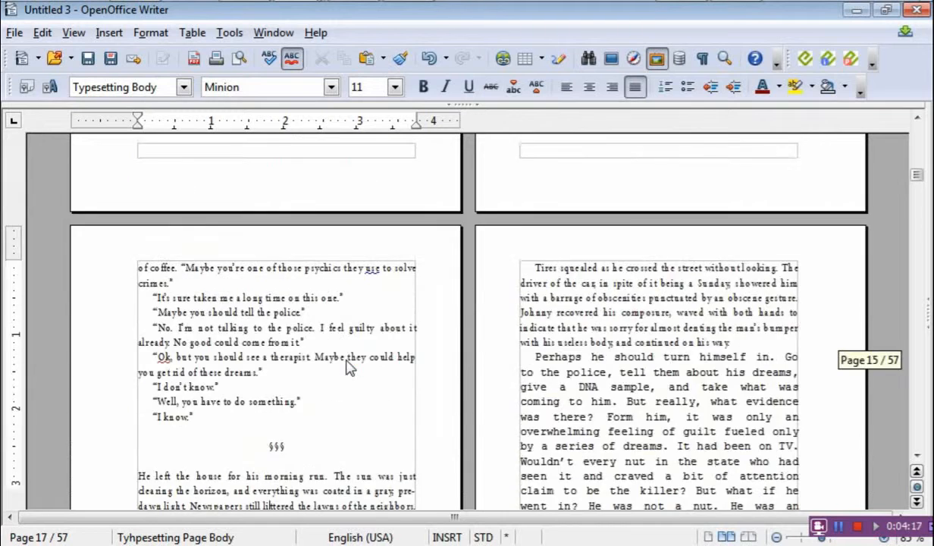
# - Review Chapter One from its opening page to the §§§ scene break above "The hunter inched the tree stand"
pyautogui.moveTo(917, 176); pyautogui.dragTo(917, 153)
pyautogui.scroll(-4, 344, 413)
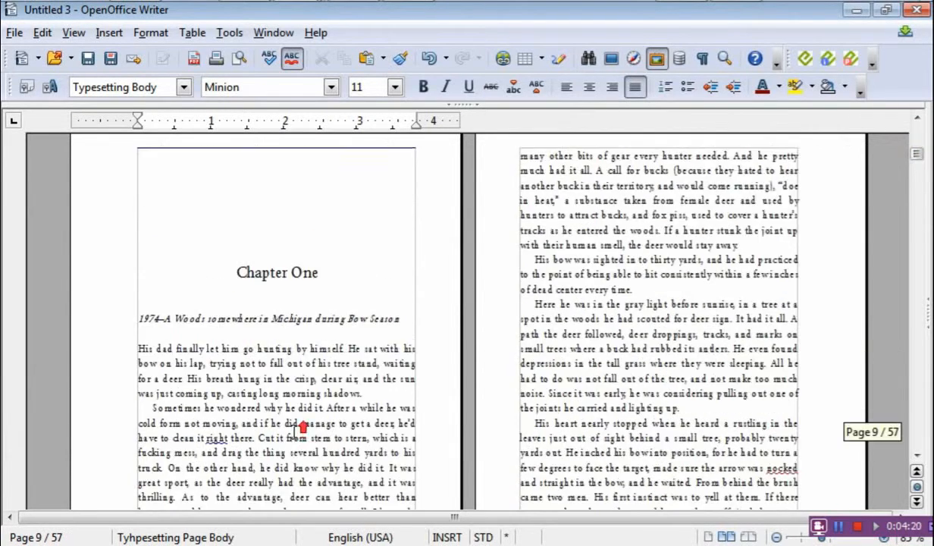
pyautogui.scroll(-15, 295, 424)
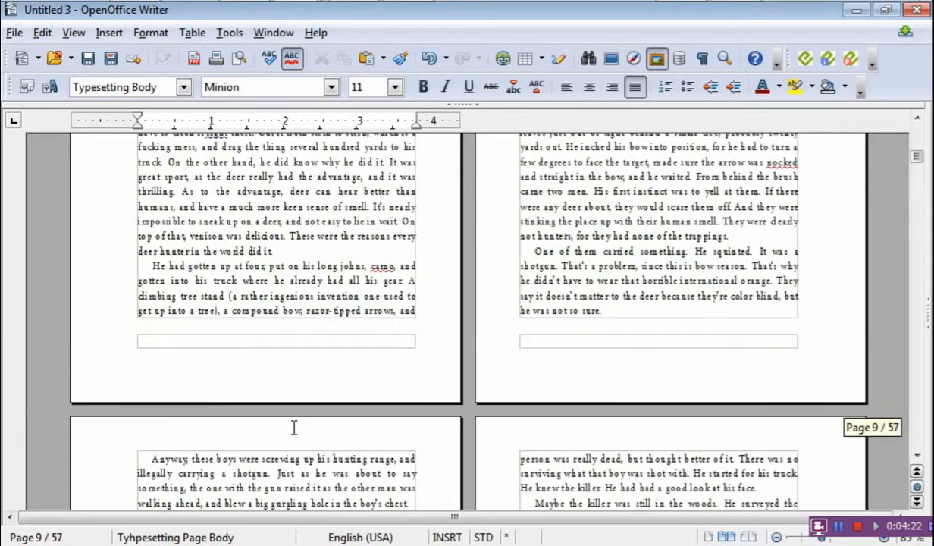
pyautogui.scroll(-8, 294, 425)
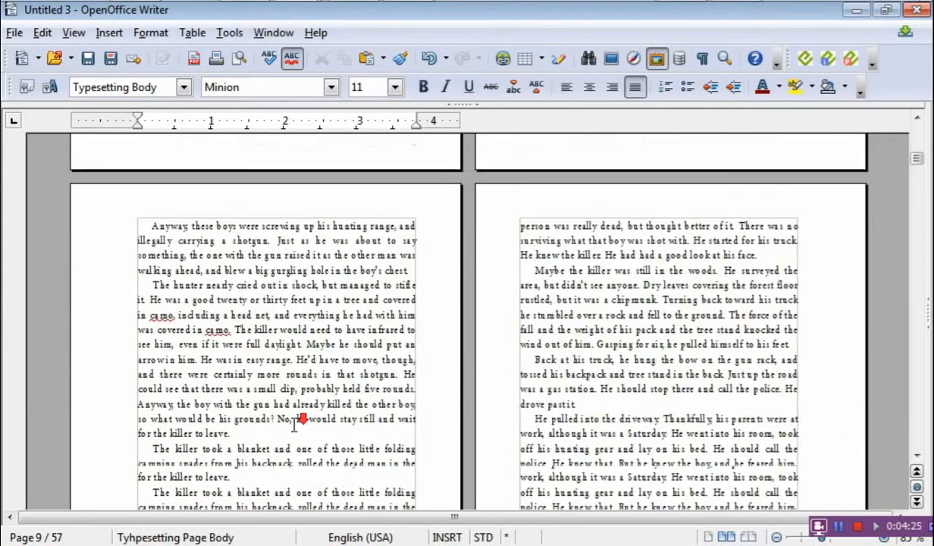
pyautogui.scroll(-12, 294, 424)
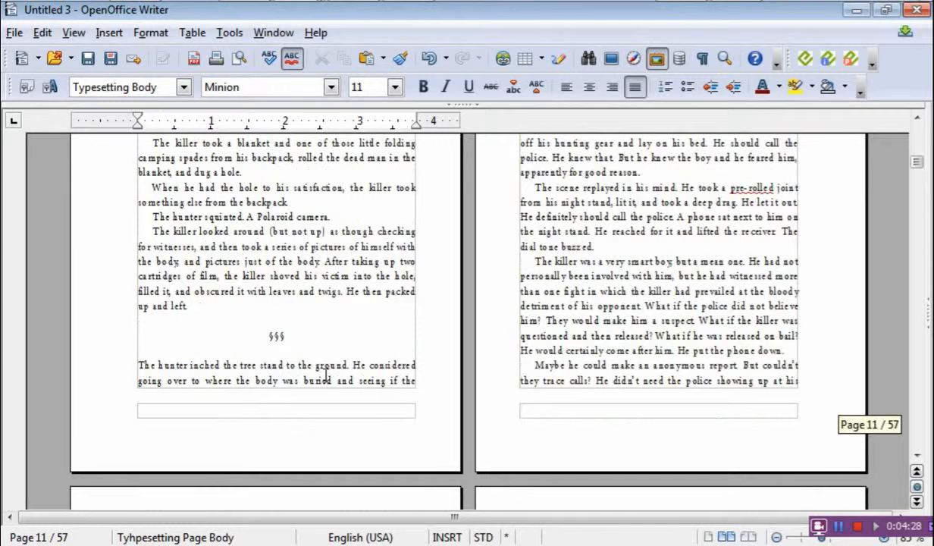
pyautogui.scroll(1, 327, 374)
pyautogui.scroll(-1, 326, 375)
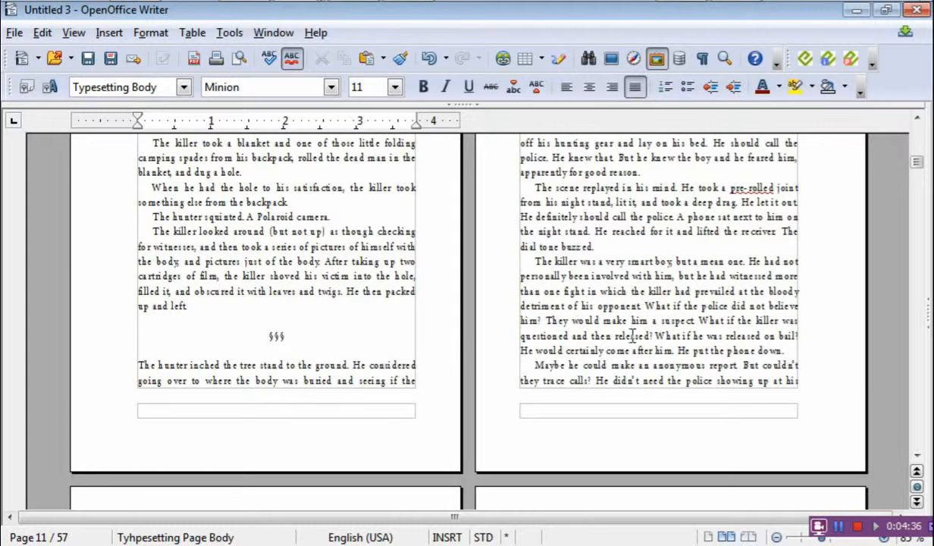
# - Enlarge the page view to 115% and read through Chapter One, checking the scene break and body text to the chapter's end
pyautogui.scroll(1, 629, 335)
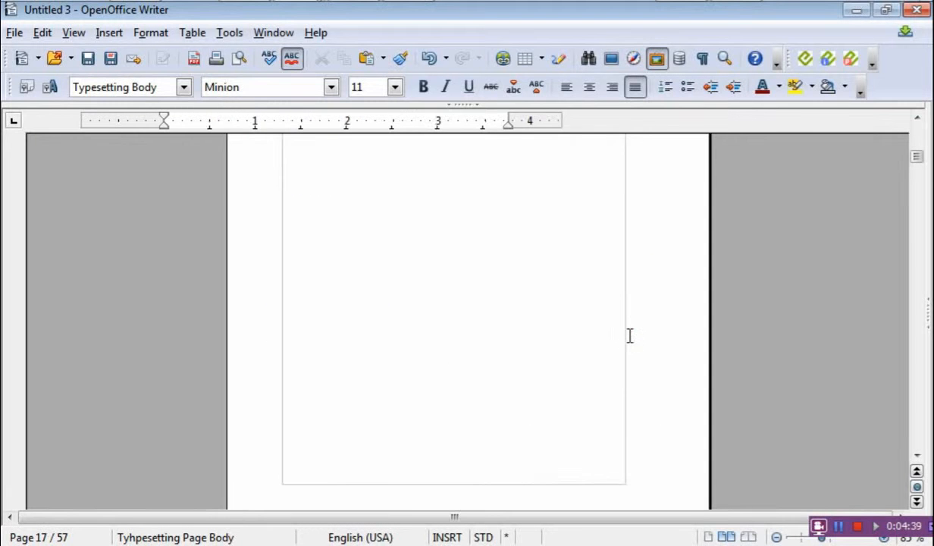
pyautogui.scroll(1, 627, 334)
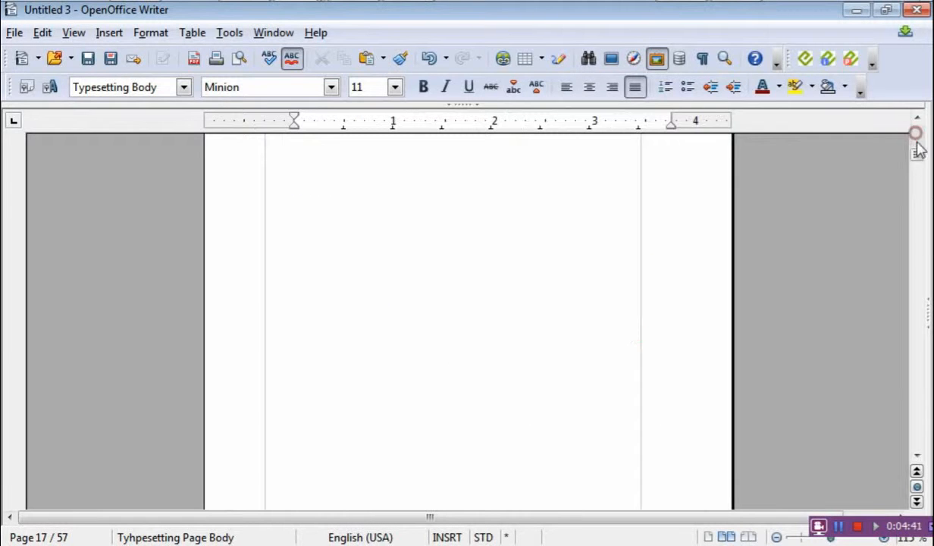
pyautogui.moveTo(915, 143); pyautogui.dragTo(917, 177)
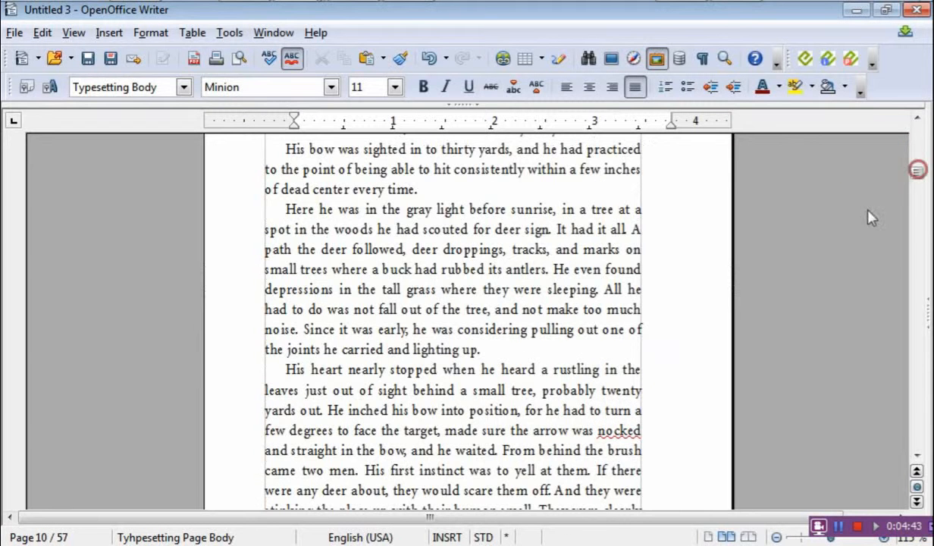
pyautogui.scroll(-5, 344, 376)
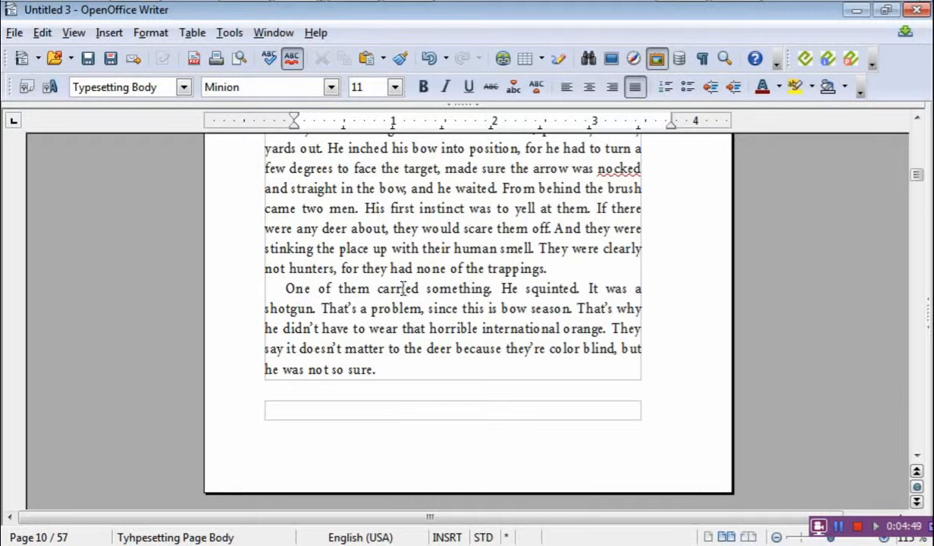
pyautogui.scroll(-8, 460, 303)
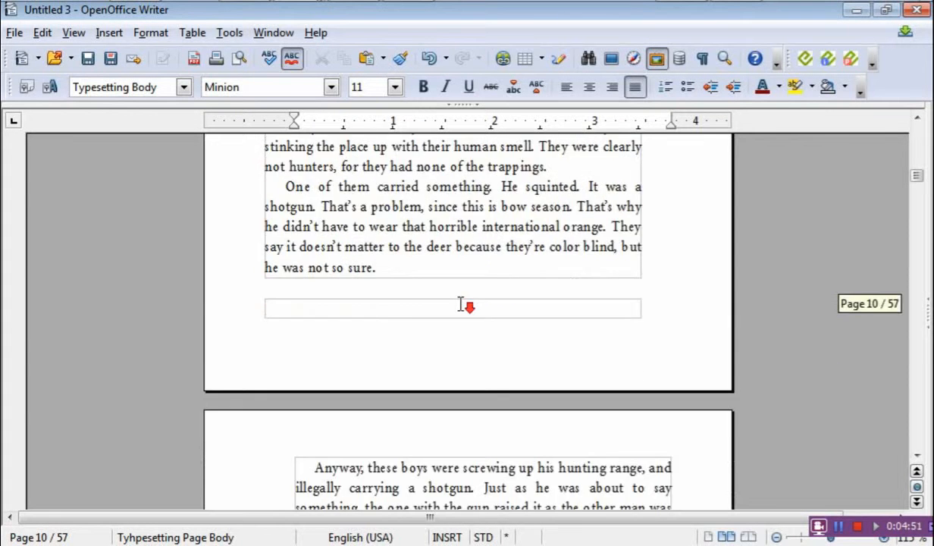
pyautogui.scroll(-5, 464, 307)
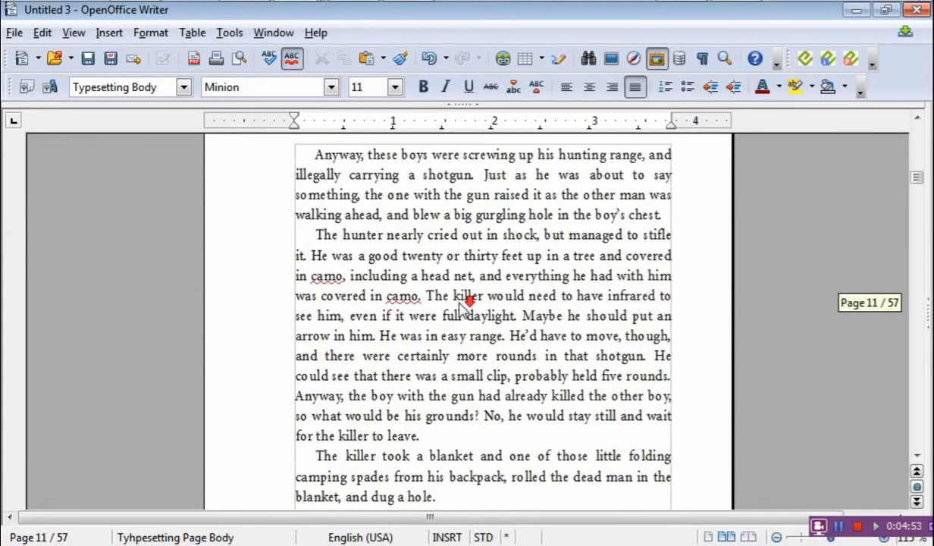
pyautogui.scroll(-4, 460, 303)
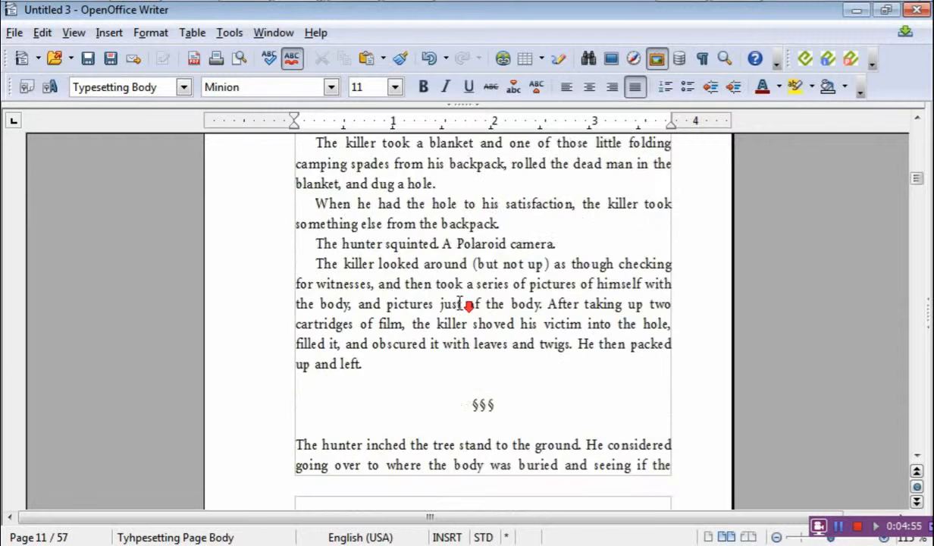
pyautogui.scroll(-5, 505, 303)
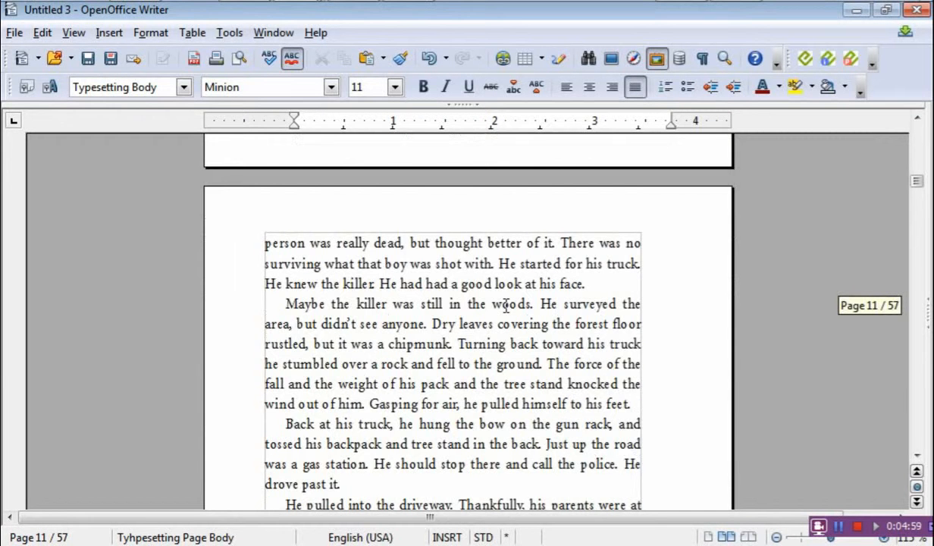
pyautogui.scroll(-8, 506, 304)
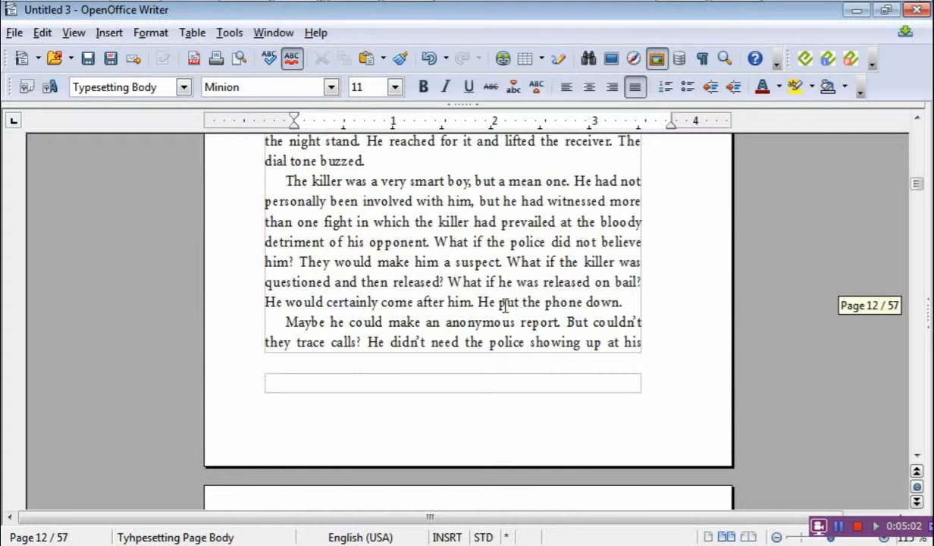
pyautogui.scroll(-4, 464, 303)
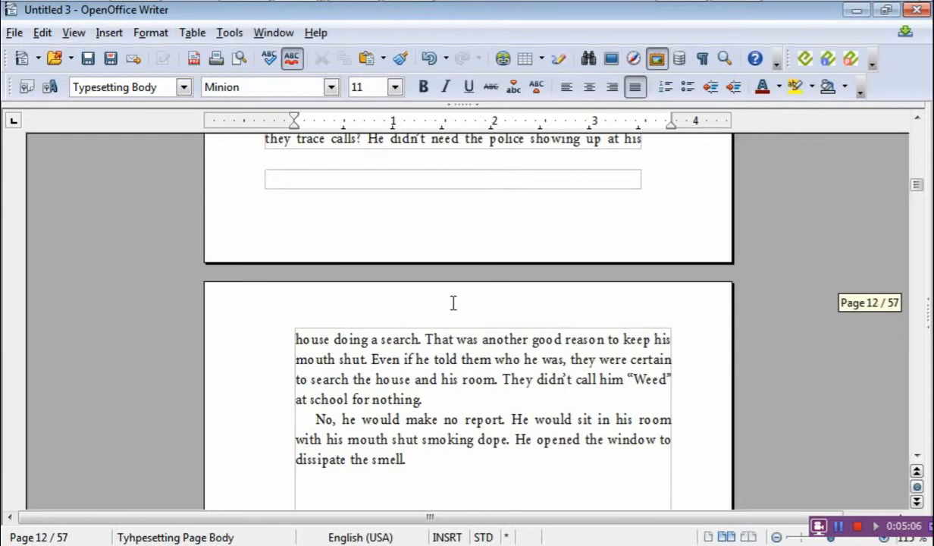
# - Go back over Chapter One from its last page to the paragraphs before the §§§ scene break on page 11
pyautogui.scroll(10, 452, 303)
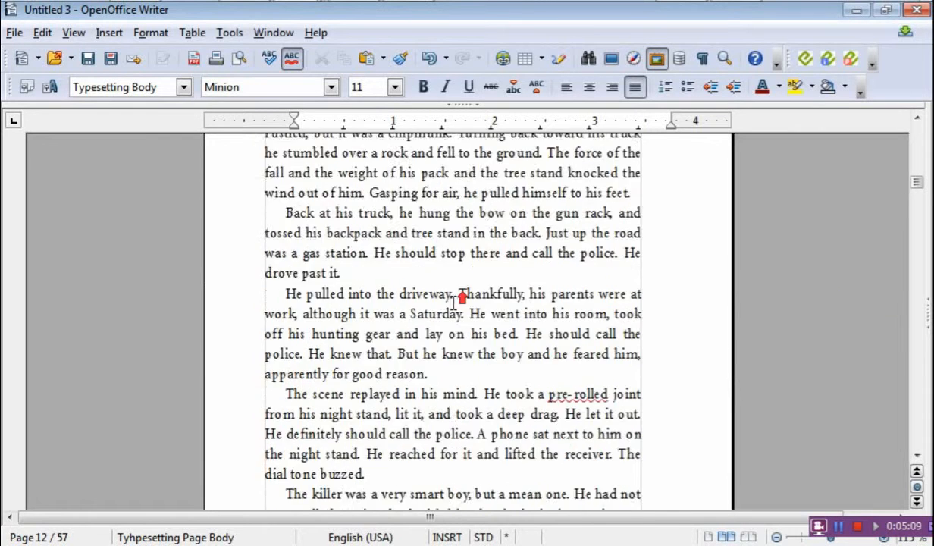
pyautogui.scroll(10, 452, 303)
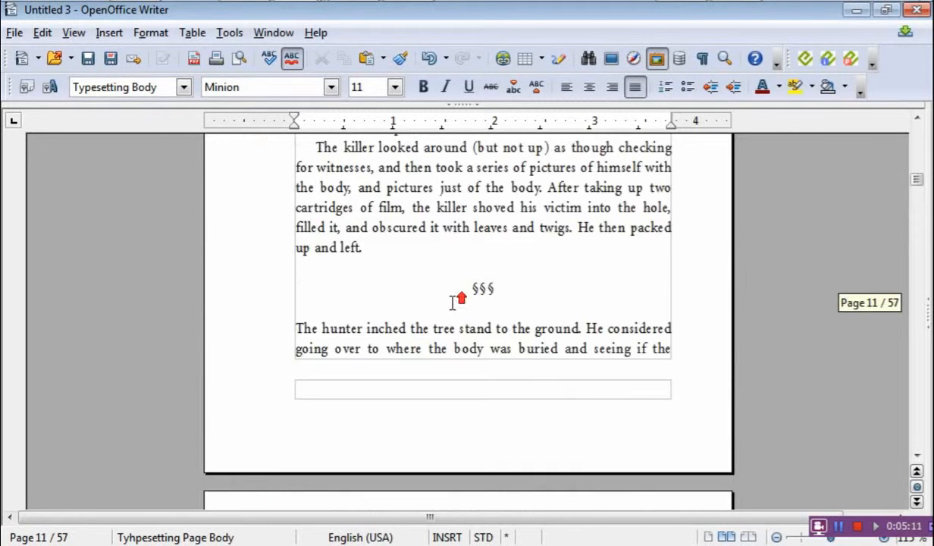
pyautogui.scroll(2, 452, 303)
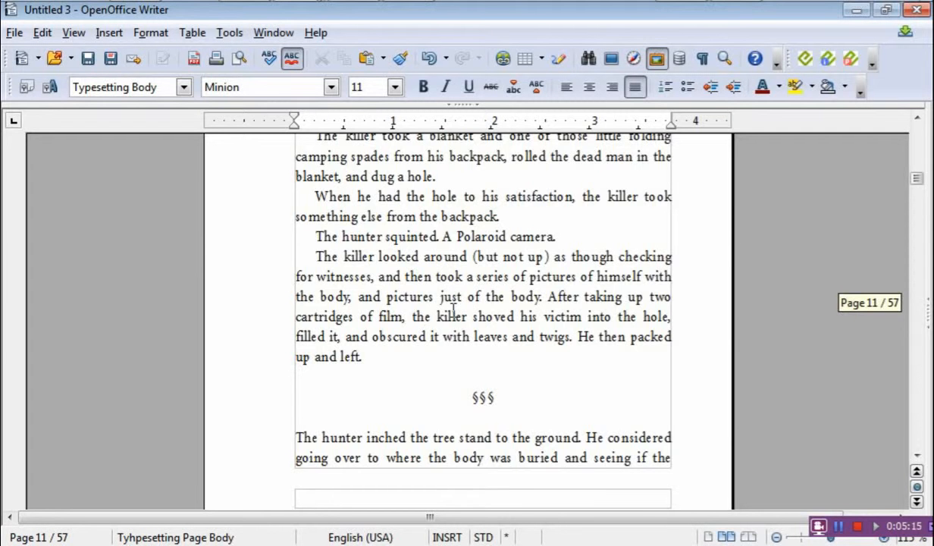
pyautogui.scroll(4, 452, 310)
pyautogui.scroll(2, 452, 311)
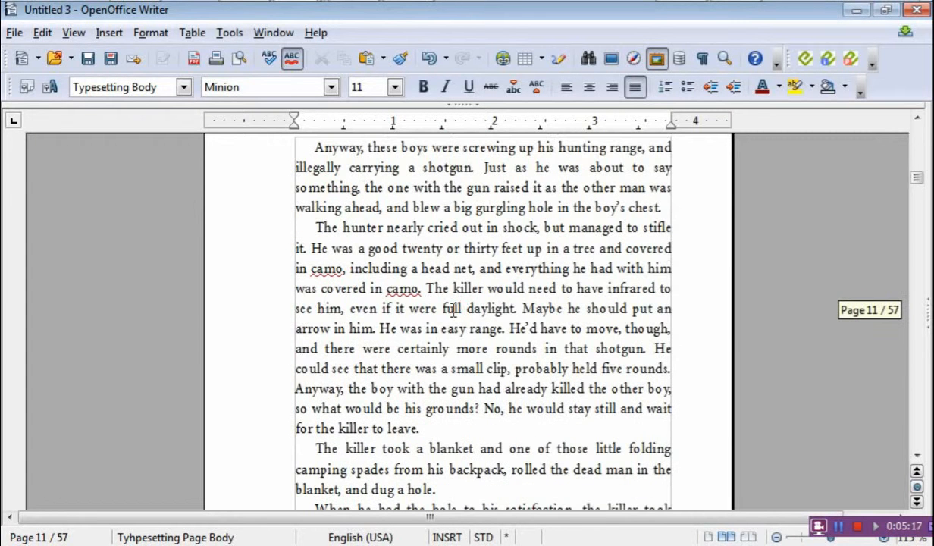
# - Go back to page 9 and select the whole paragraph beginning "Sometimes he wondered why he did it"
pyautogui.scroll(6, 452, 311)
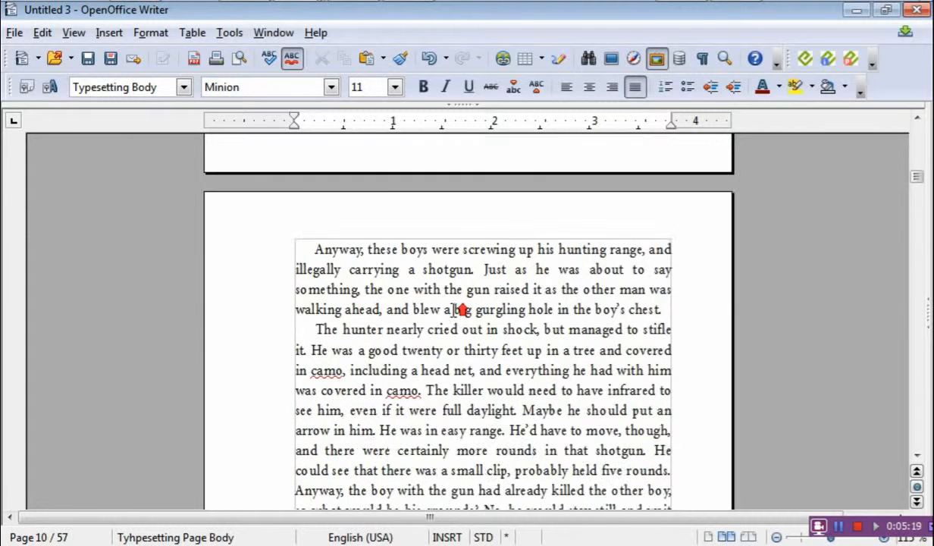
pyautogui.scroll(2, 455, 311)
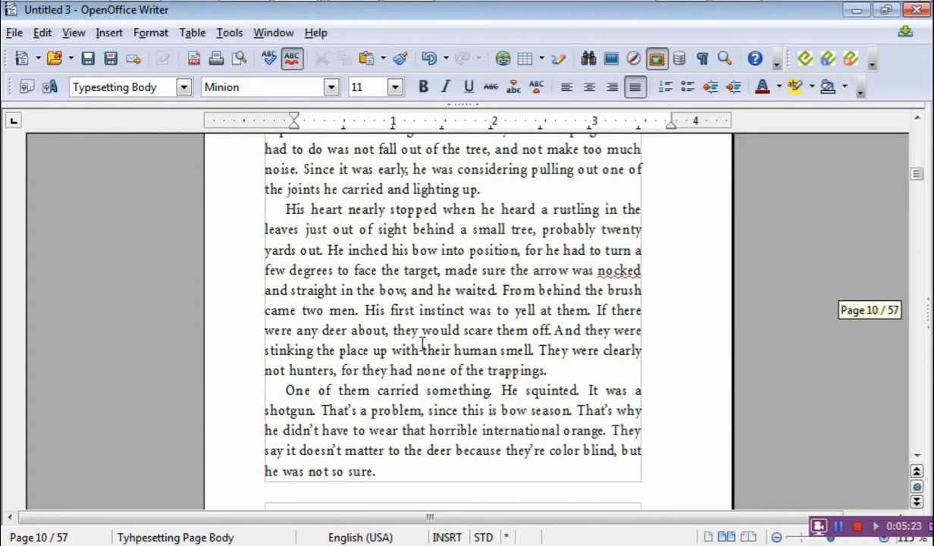
pyautogui.scroll(4, 353, 314)
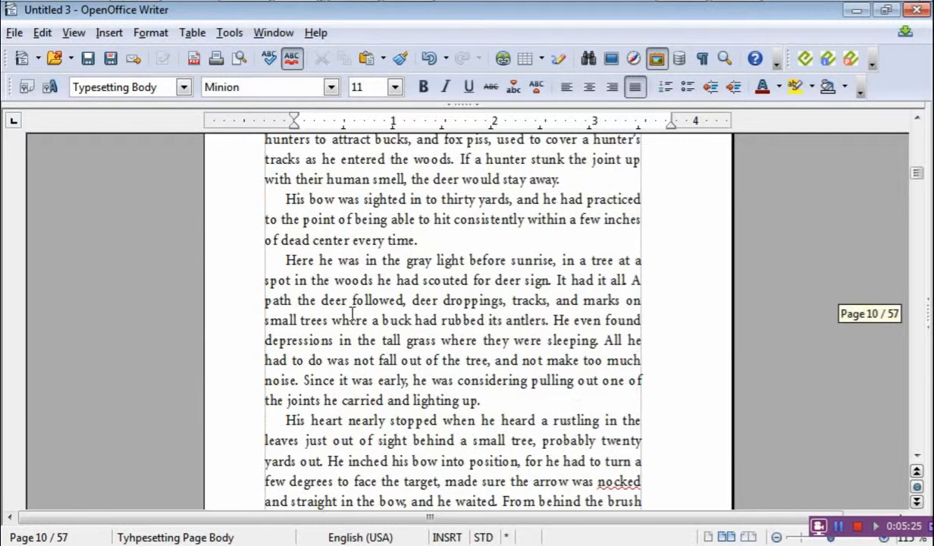
pyautogui.scroll(3, 352, 315)
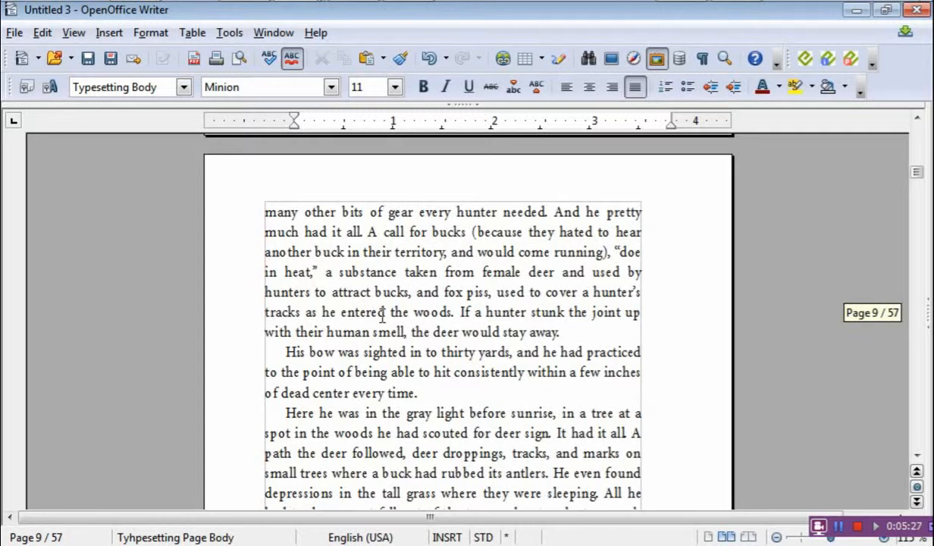
pyautogui.scroll(6, 347, 328)
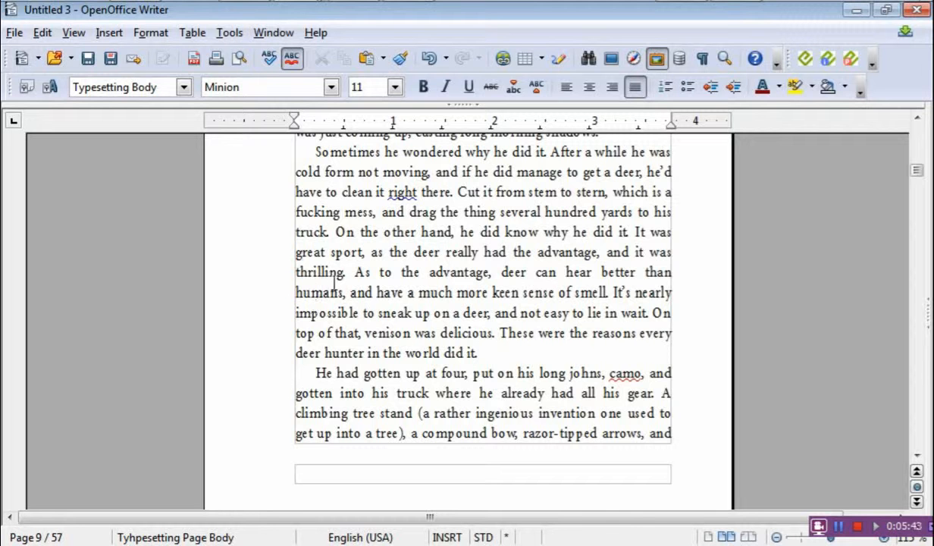
pyautogui.moveTo(314, 152); pyautogui.dragTo(485, 351)
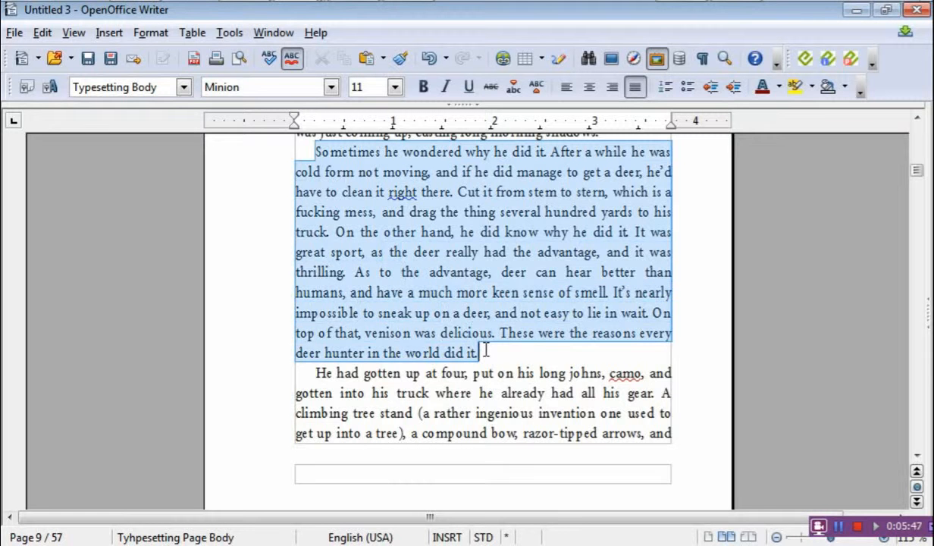
pyautogui.click(149, 33)
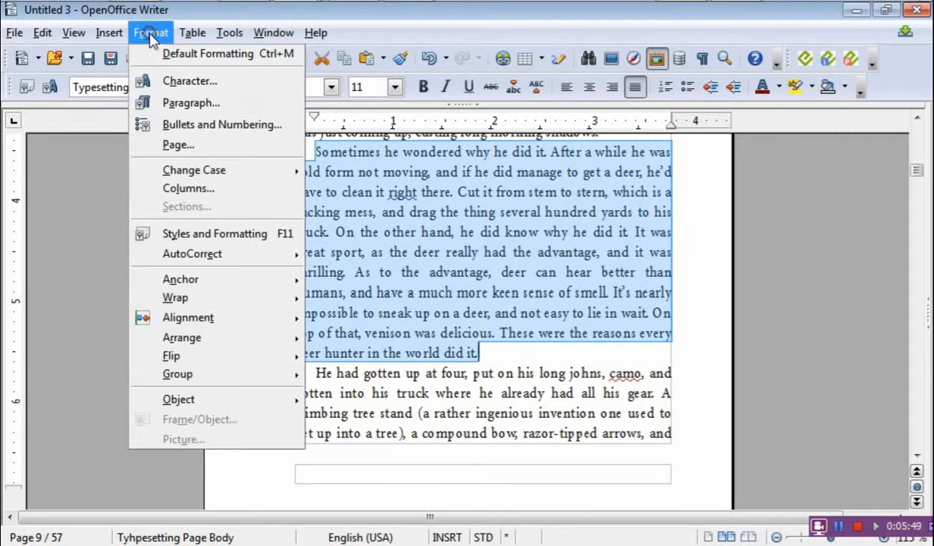
pyautogui.click(165, 103)
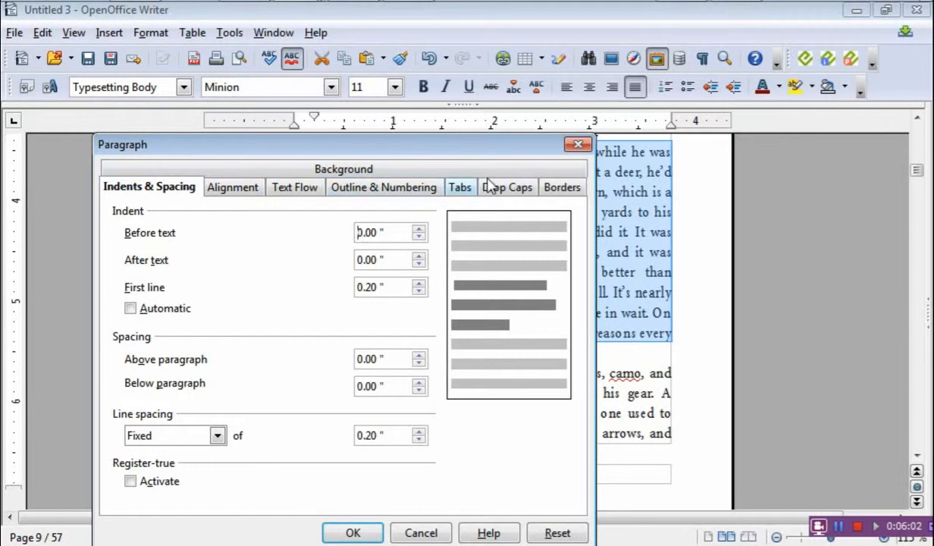
pyautogui.click(578, 144)
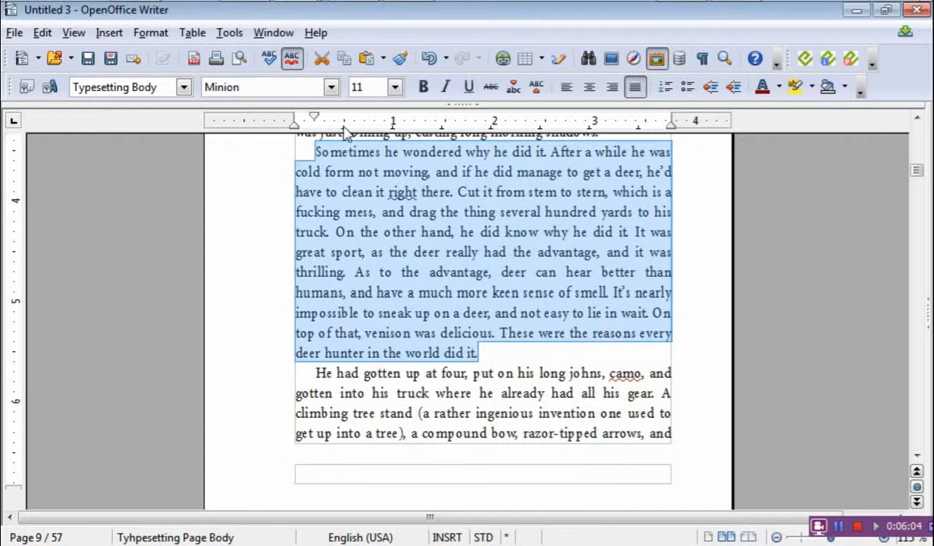
# - Open the character position settings for the selected paragraph and reposition the dialog so all its options are visible
pyautogui.click(154, 34)
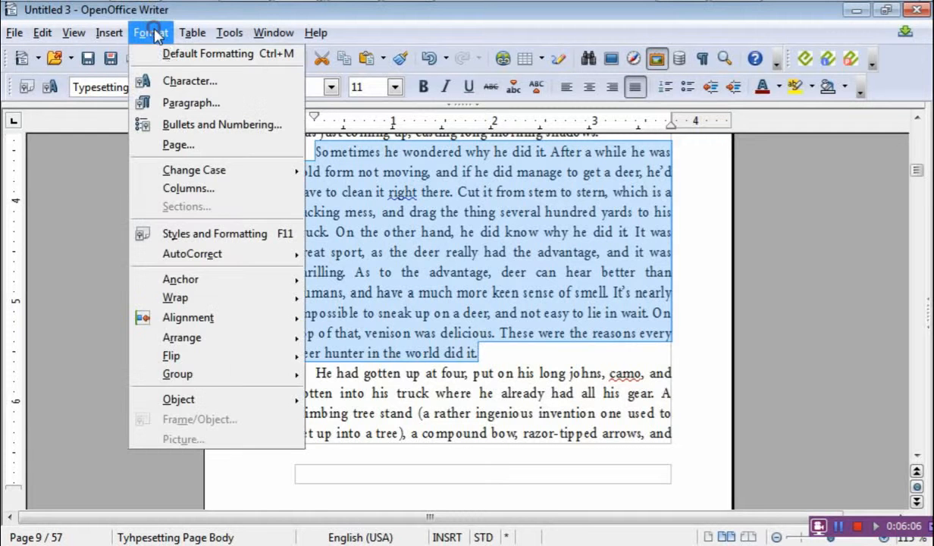
pyautogui.click(168, 78)
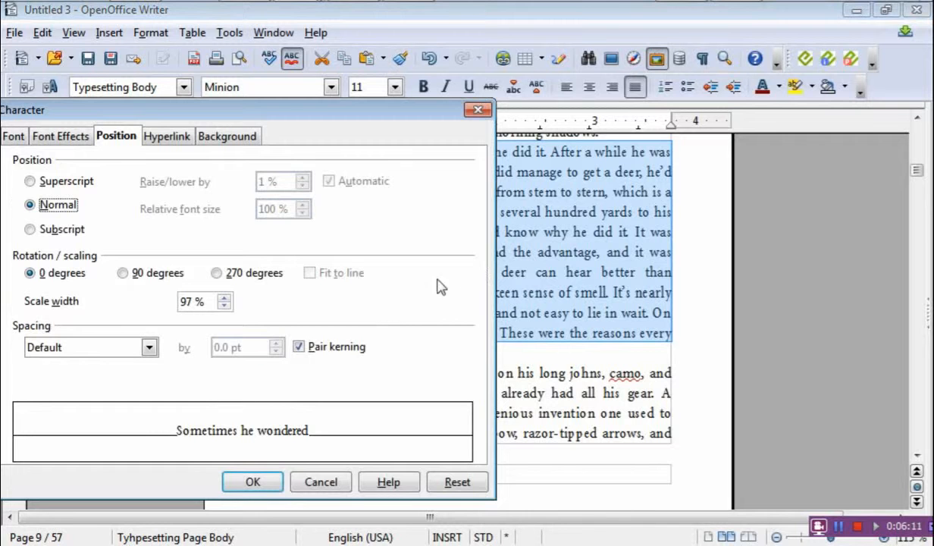
pyautogui.click(395, 114)
pyautogui.moveTo(396, 114); pyautogui.dragTo(357, 300)
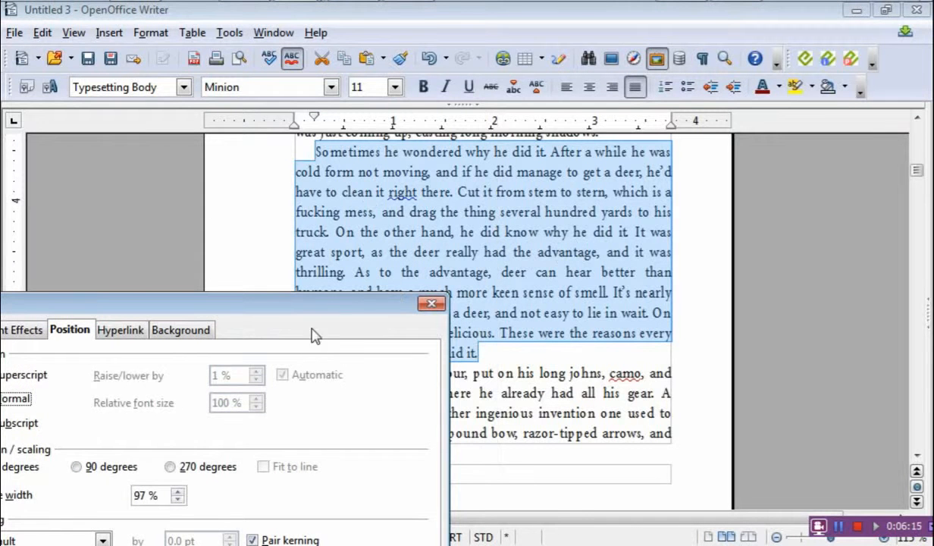
pyautogui.click(305, 305)
pyautogui.moveTo(315, 142); pyautogui.dragTo(309, 110)
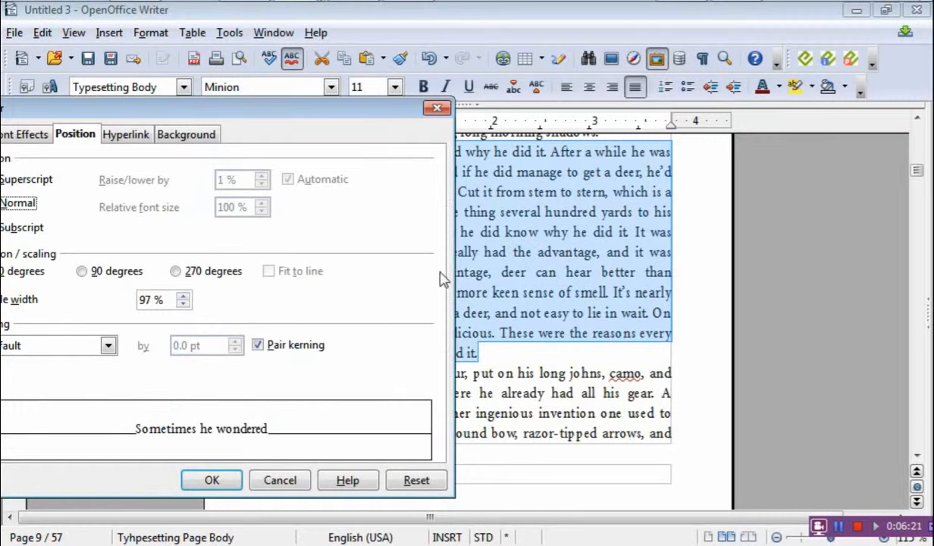
pyautogui.click(154, 111)
pyautogui.moveTo(174, 114); pyautogui.dragTo(202, 88)
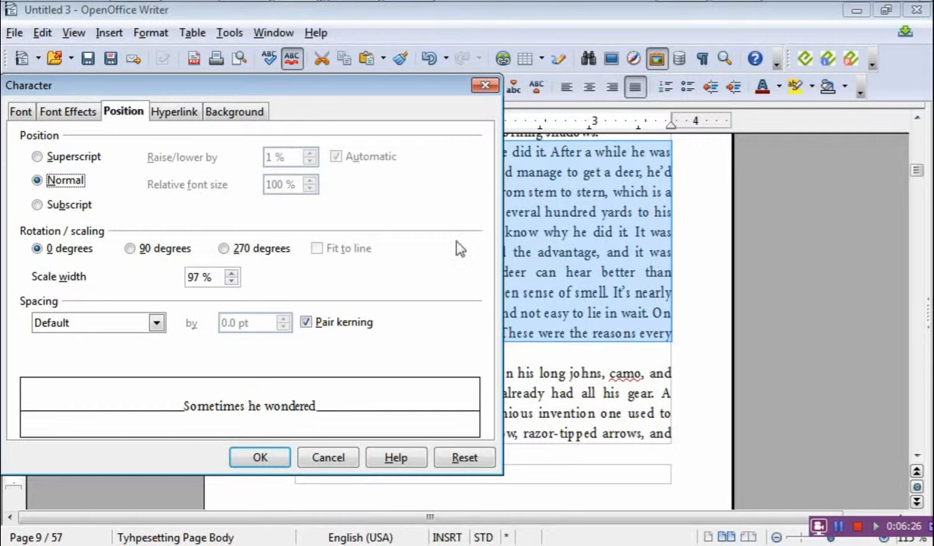
# - Condense the character spacing of the "Sometimes he wondered" paragraph by 0.1 pt, apply it and deselect the text
pyautogui.click(156, 324)
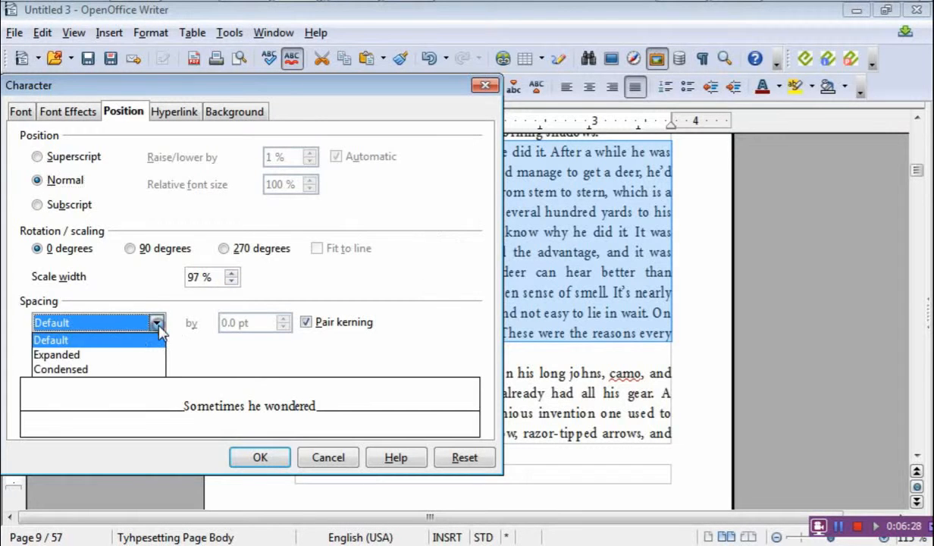
pyautogui.click(157, 324)
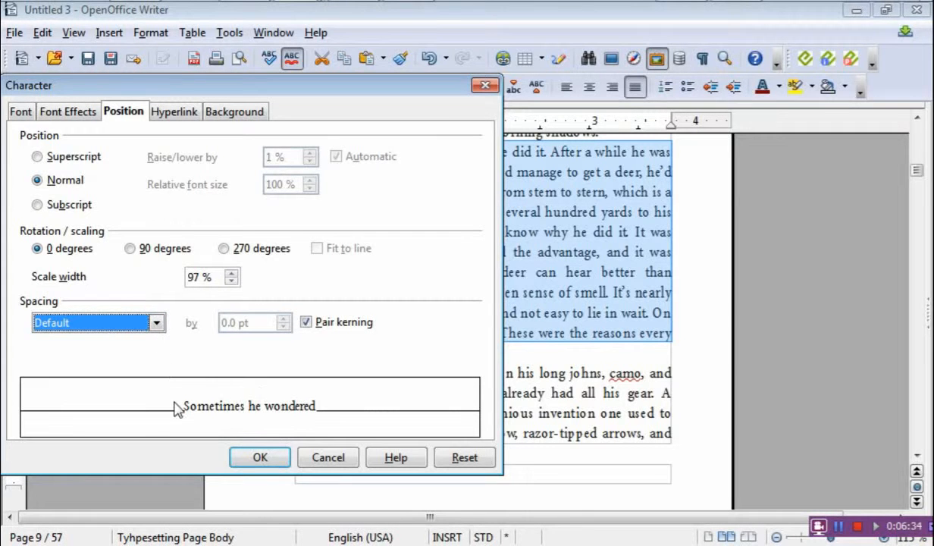
pyautogui.click(157, 325)
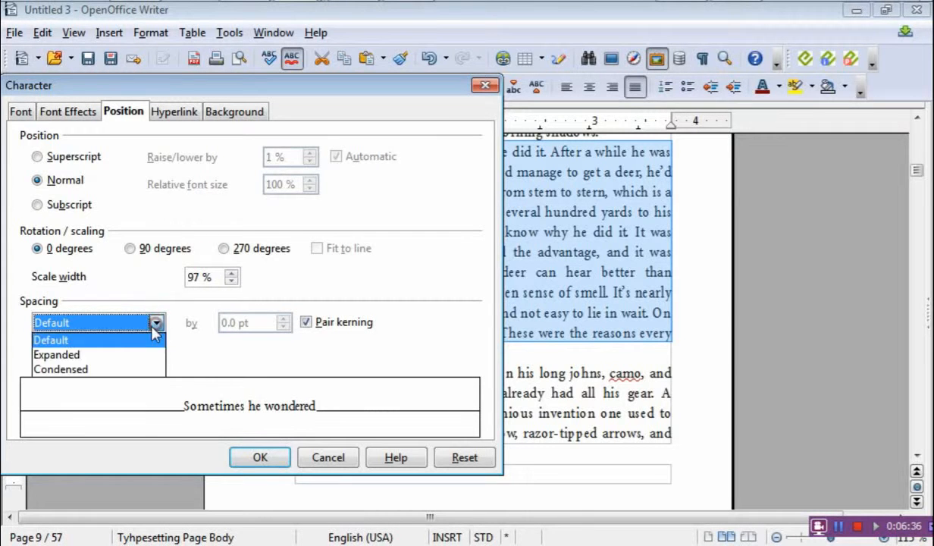
pyautogui.click(60, 369)
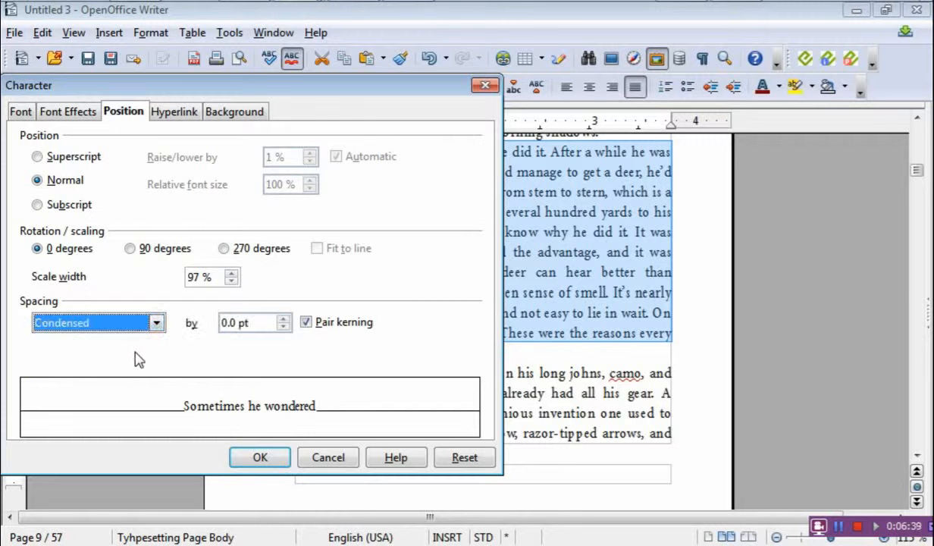
pyautogui.click(236, 321)
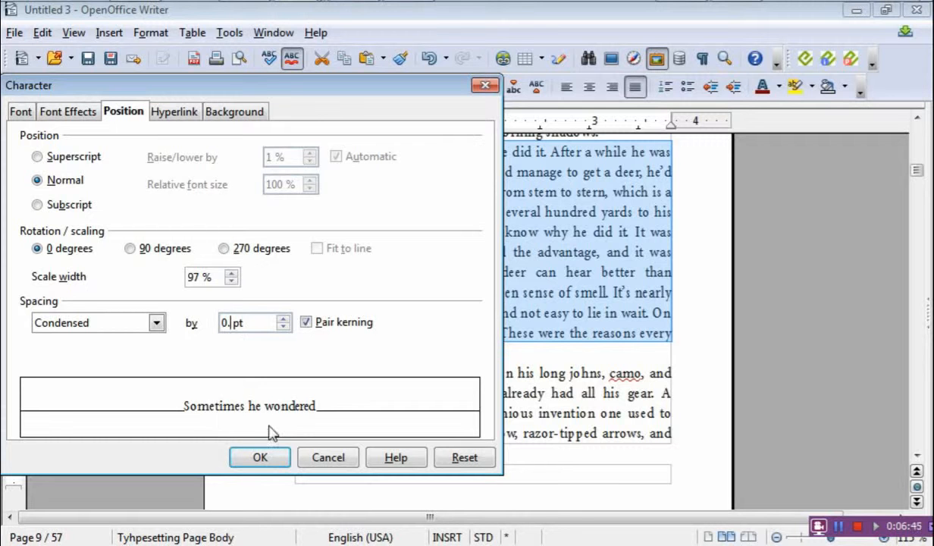
pyautogui.write('1')
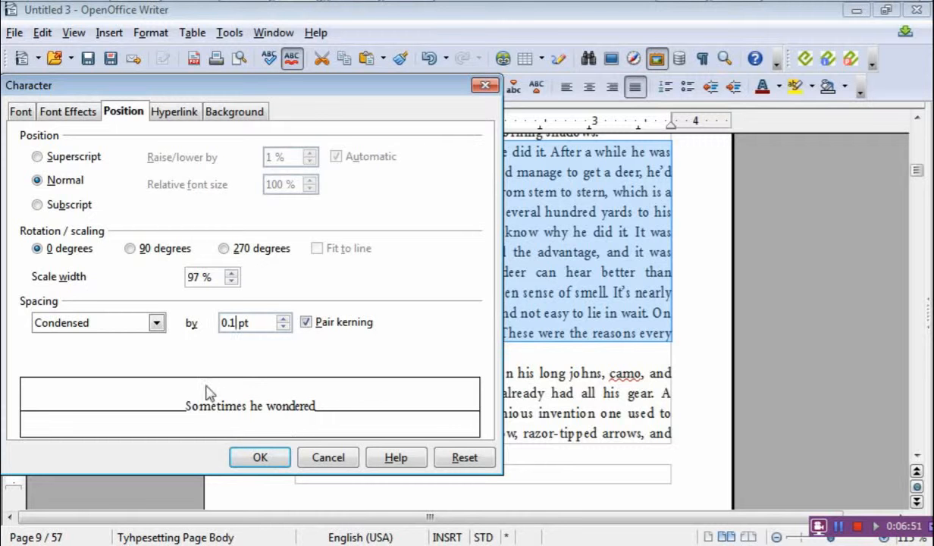
pyautogui.click(260, 457)
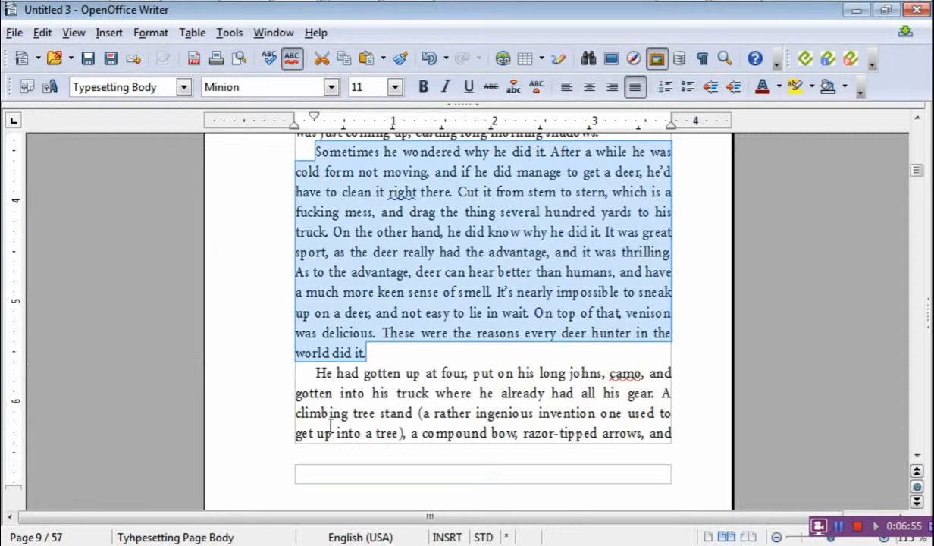
pyautogui.scroll(1, 386, 311)
pyautogui.click(399, 323)
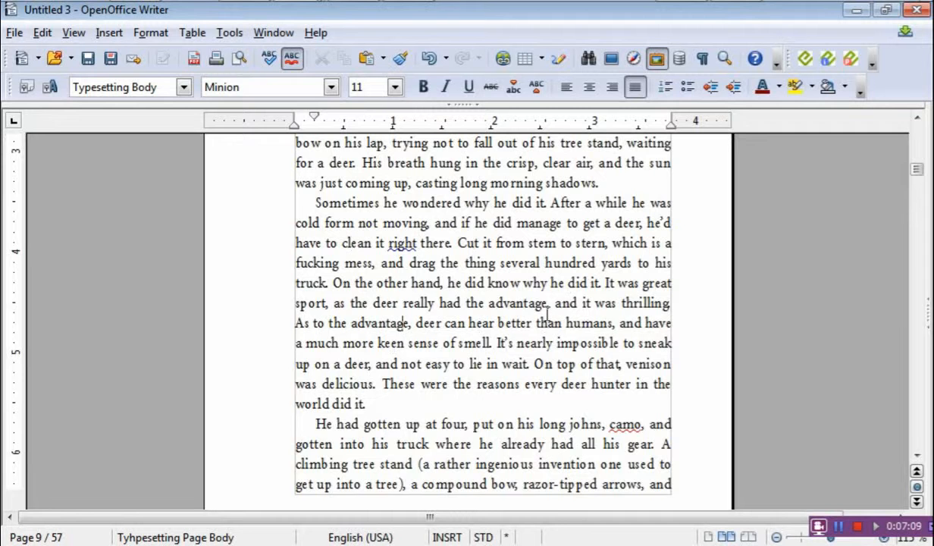
# - Examine the paragraphs across pages 9 and 10 for loosely spaced lines that need tightening
pyautogui.scroll(-2, 546, 312)
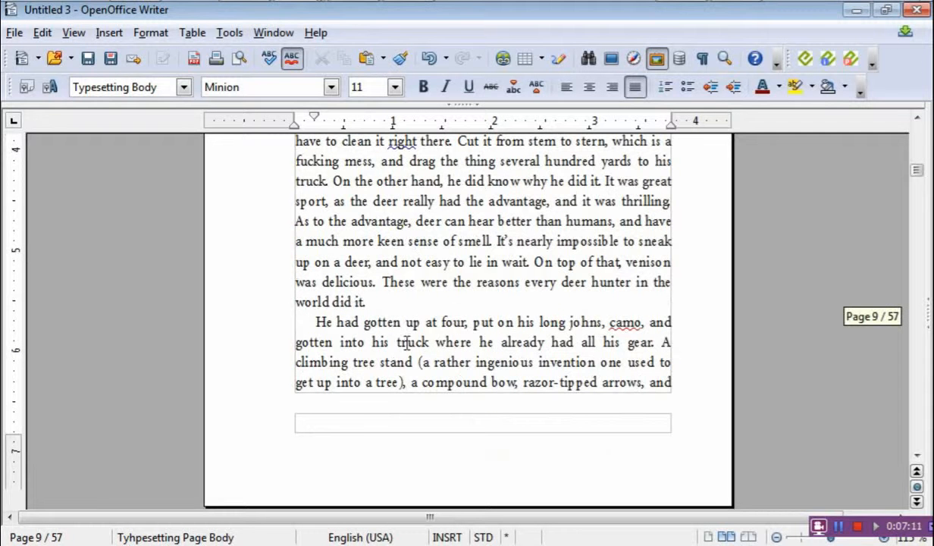
pyautogui.scroll(-5, 318, 322)
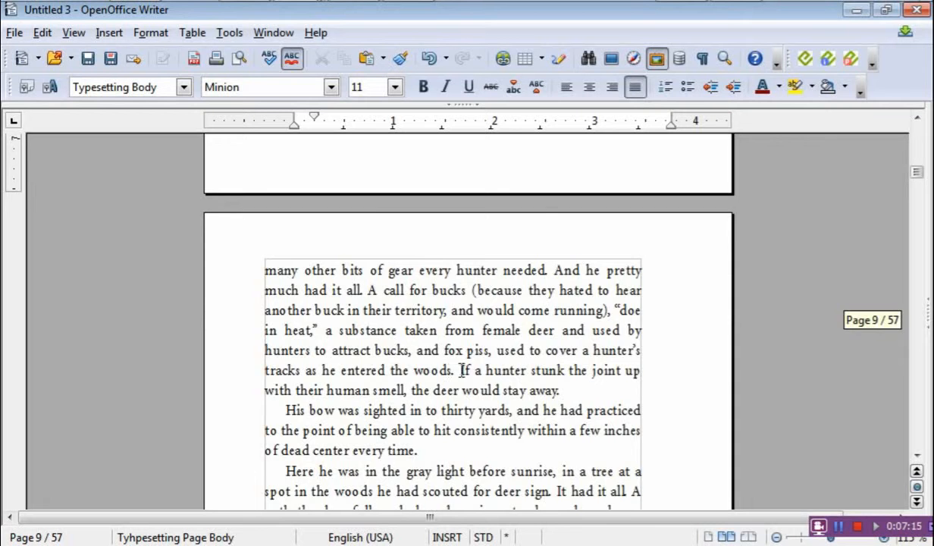
pyautogui.scroll(-1, 461, 370)
pyautogui.scroll(-4, 449, 399)
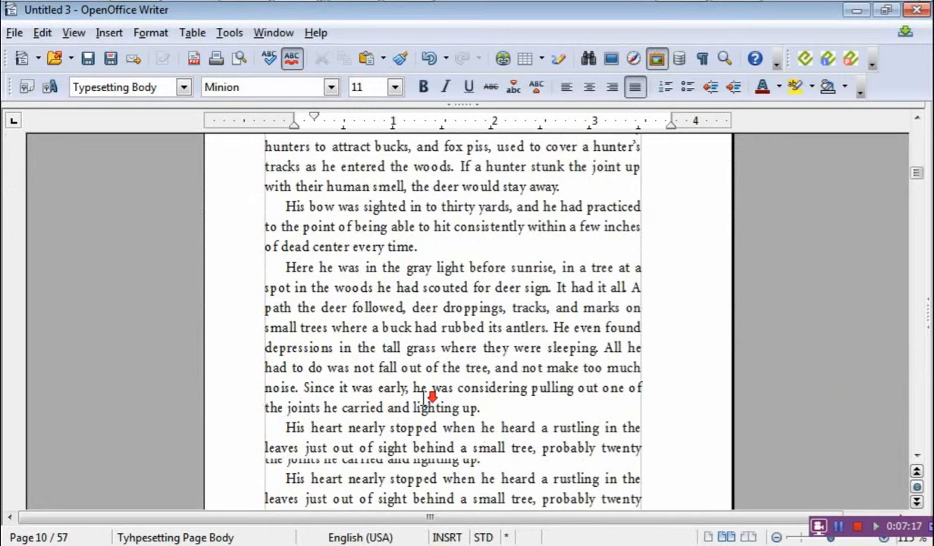
pyautogui.scroll(2, 395, 328)
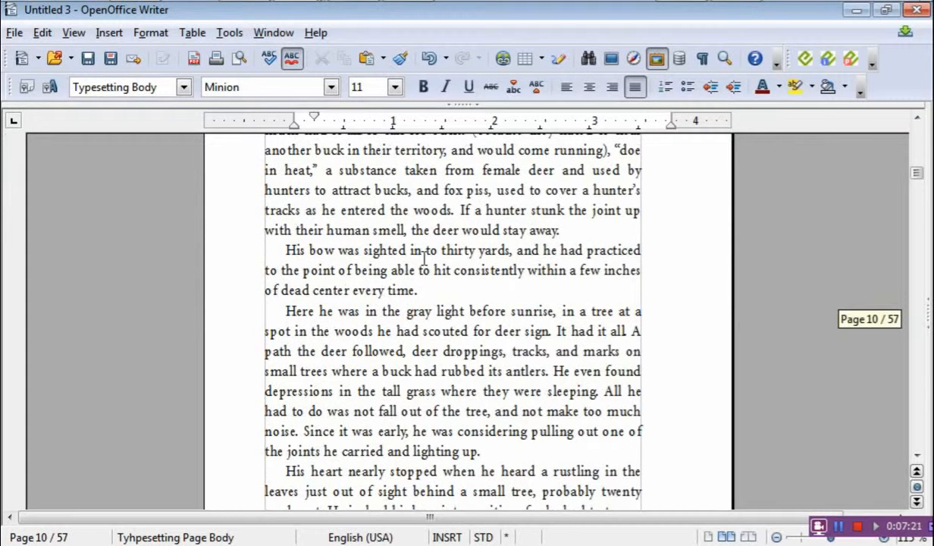
pyautogui.scroll(1, 424, 212)
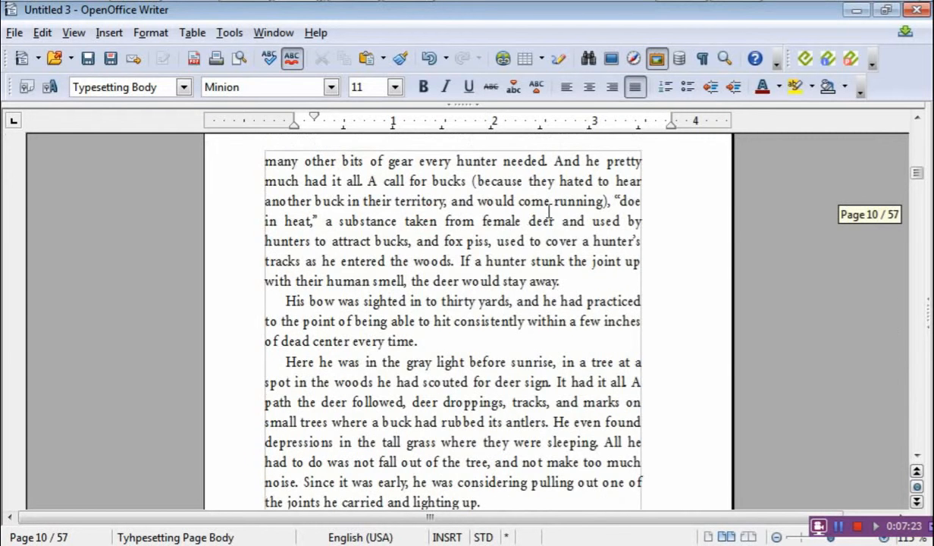
pyautogui.scroll(3, 481, 223)
pyautogui.scroll(4, 500, 233)
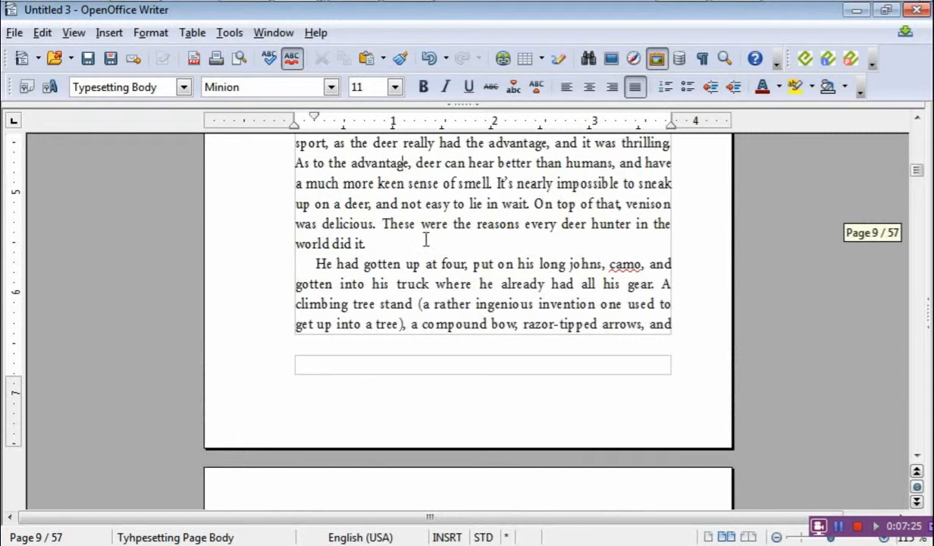
# - Select the whole paragraph beginning "He had gotten up at four" across pages 9 and 10 and open its character settings
pyautogui.click(307, 257)
pyautogui.scroll(-8, 482, 265)
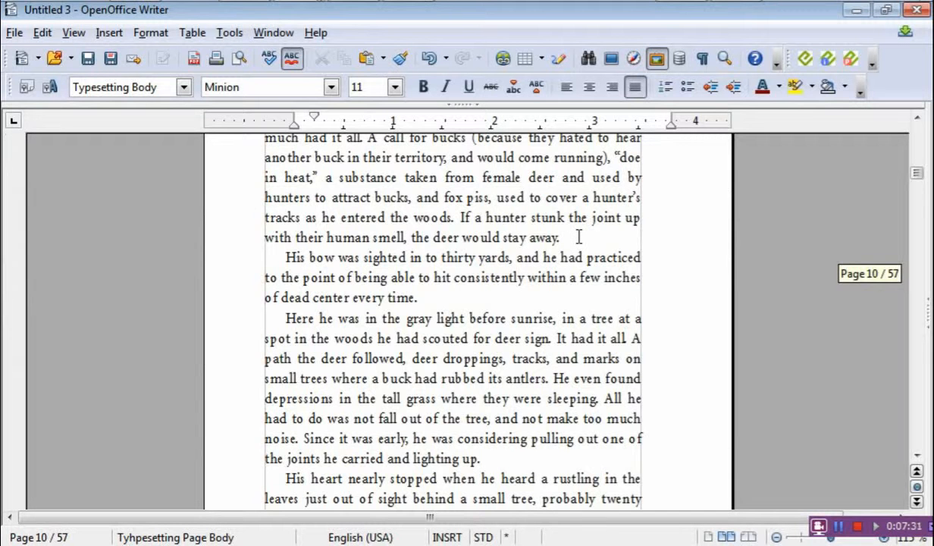
pyautogui.keyDown('shift'); pyautogui.click(574, 236); pyautogui.keyUp('shift')
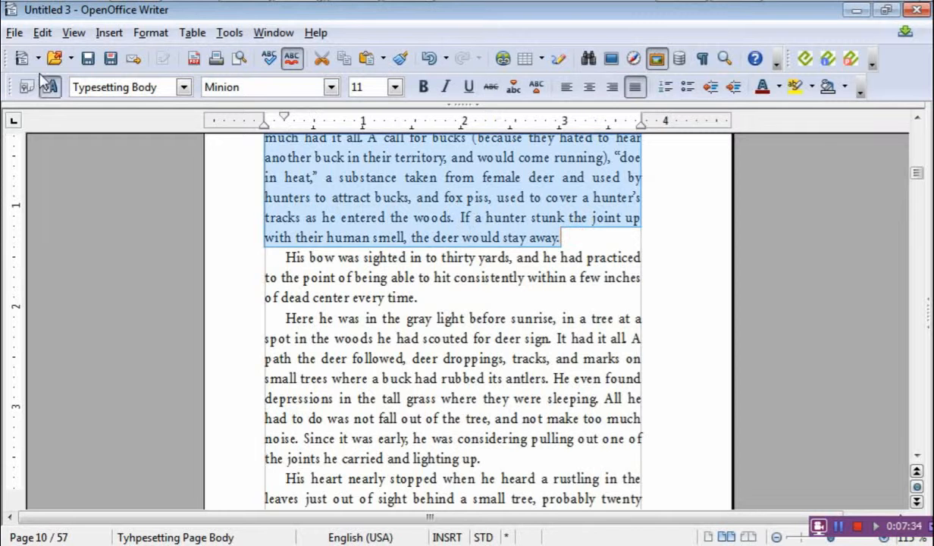
pyautogui.click(156, 32)
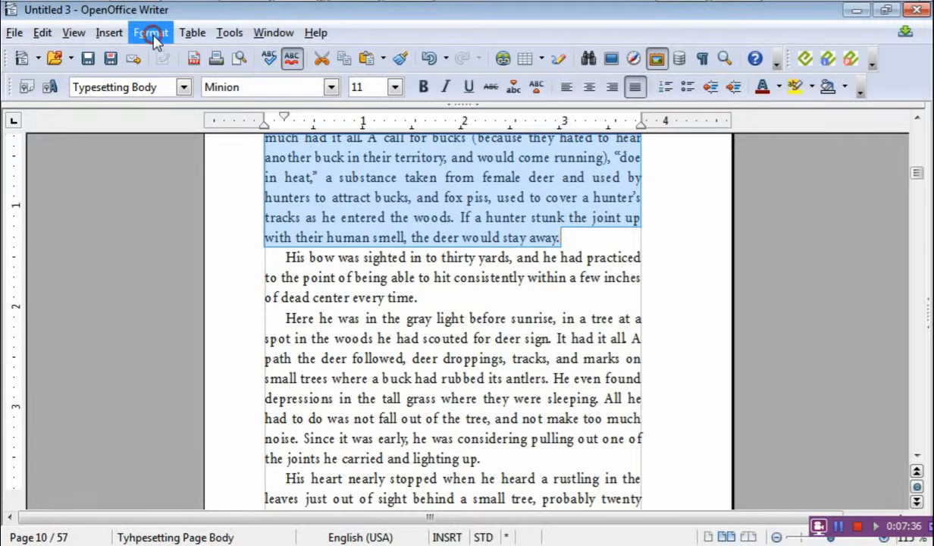
pyautogui.click(184, 103)
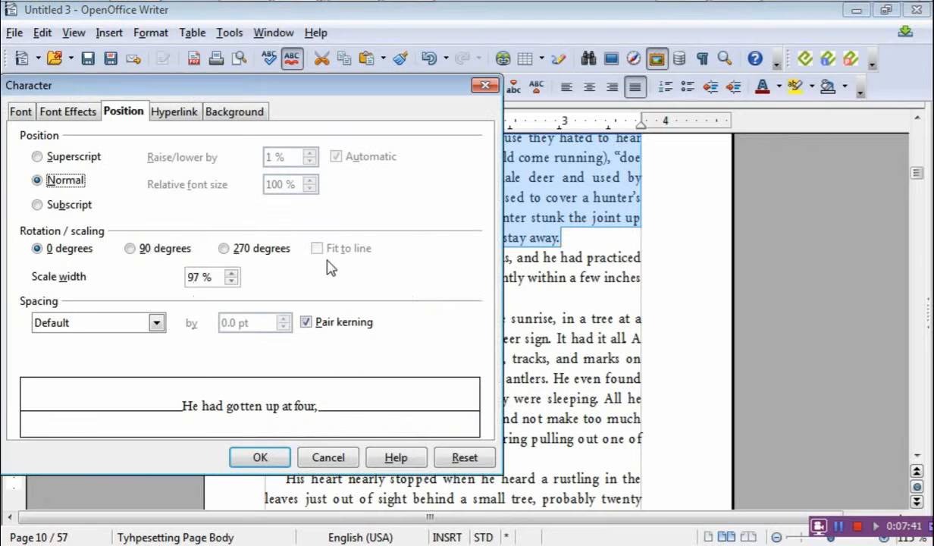
# - Condense the character spacing of the "He had gotten up at four" paragraph by 0.1 pt, apply it and check the reflowed lines
pyautogui.click(156, 323)
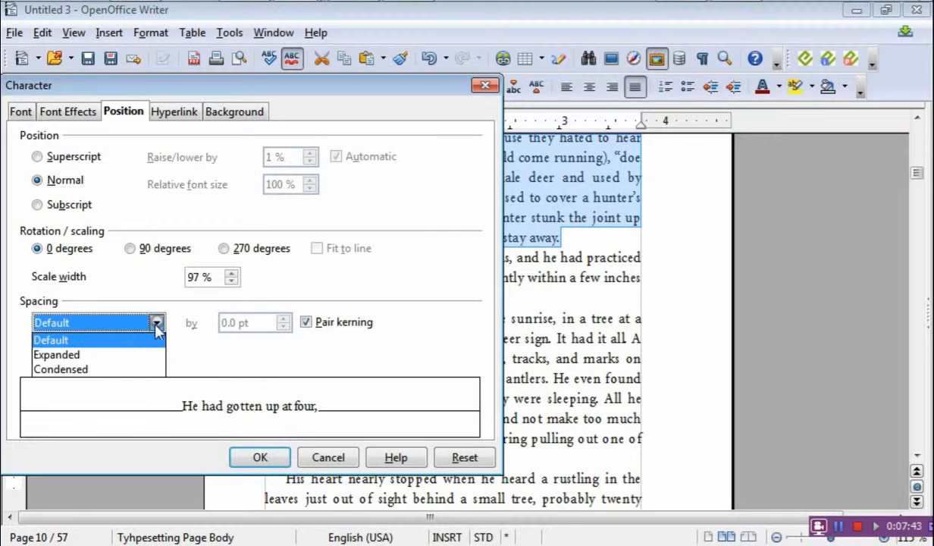
pyautogui.click(112, 371)
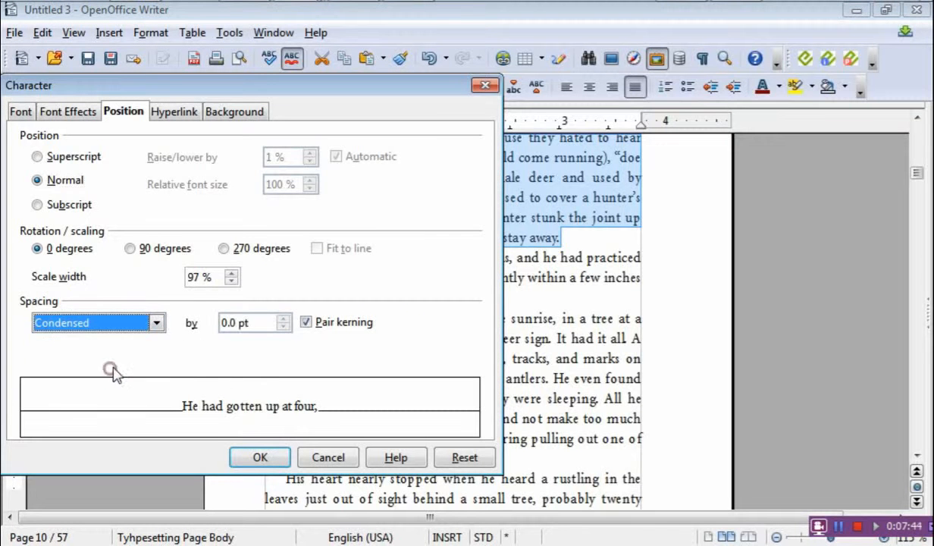
pyautogui.click(228, 322)
pyautogui.write('1')
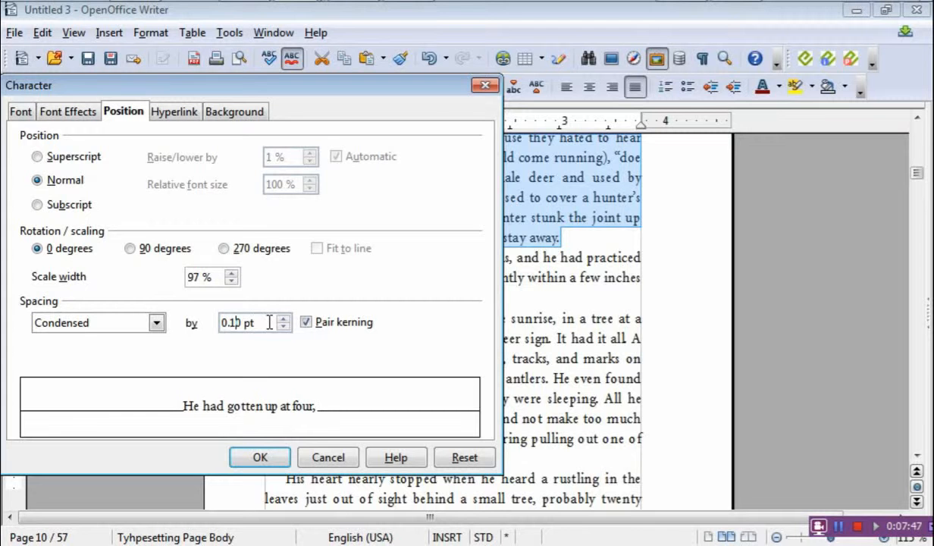
pyautogui.click(265, 455)
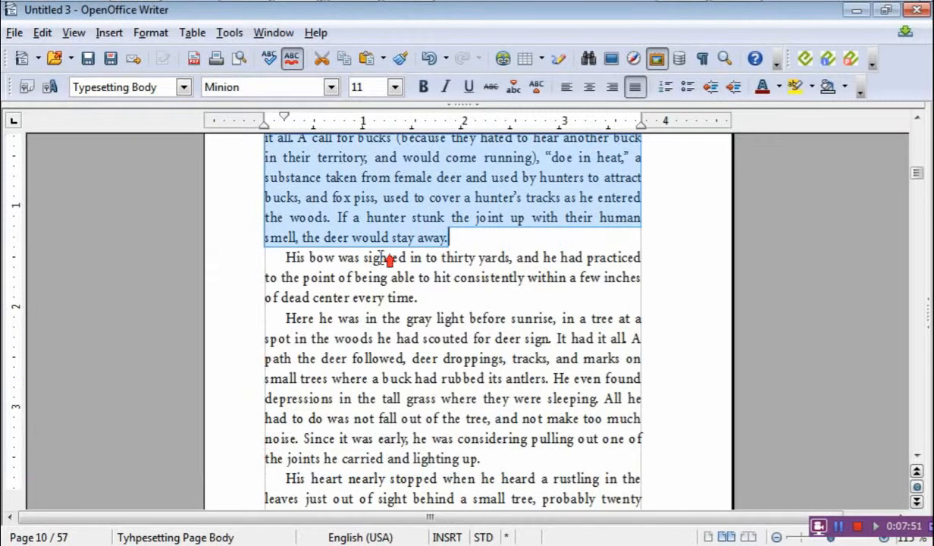
pyautogui.scroll(3, 376, 261)
pyautogui.scroll(-3, 356, 262)
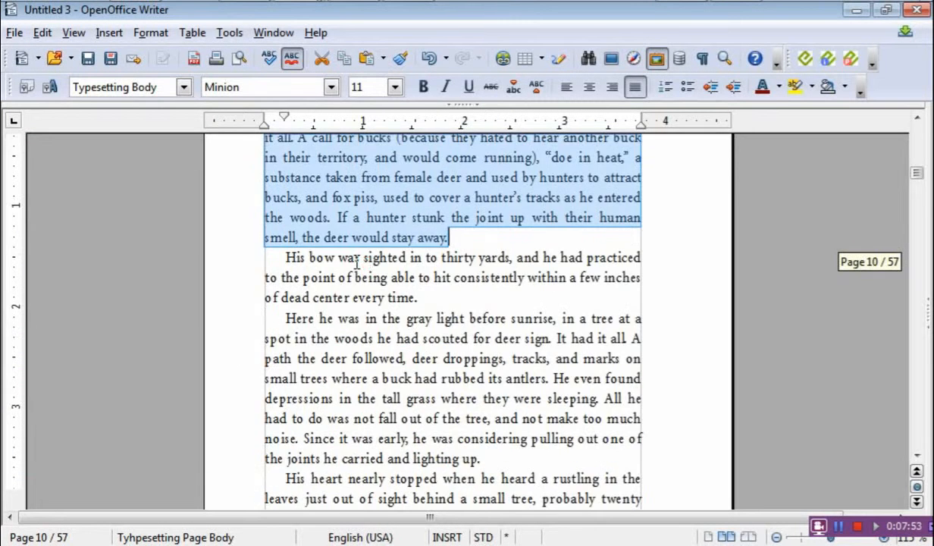
# - Look through pages 10 to 15 for loosely spaced lines that need tightening
pyautogui.scroll(-9, 356, 261)
pyautogui.scroll(-20, 356, 262)
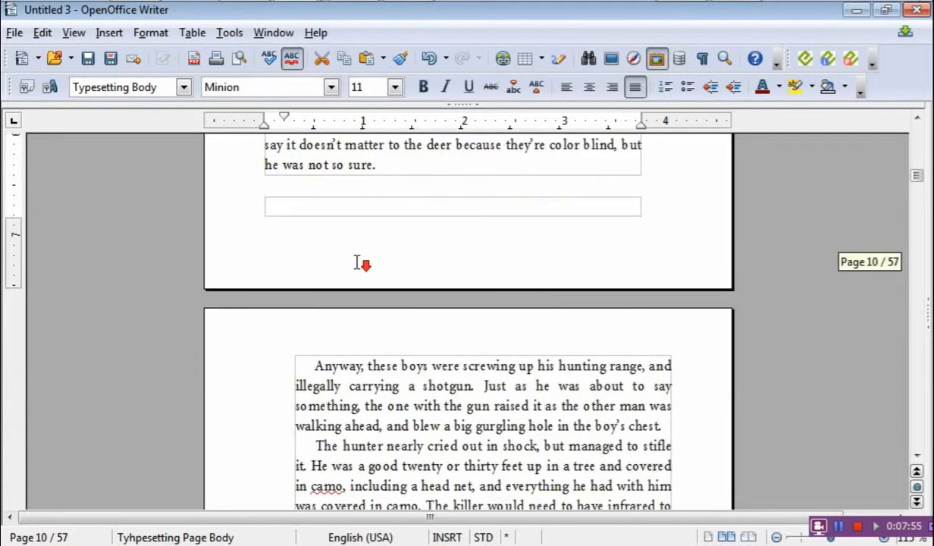
pyautogui.scroll(-5, 356, 261)
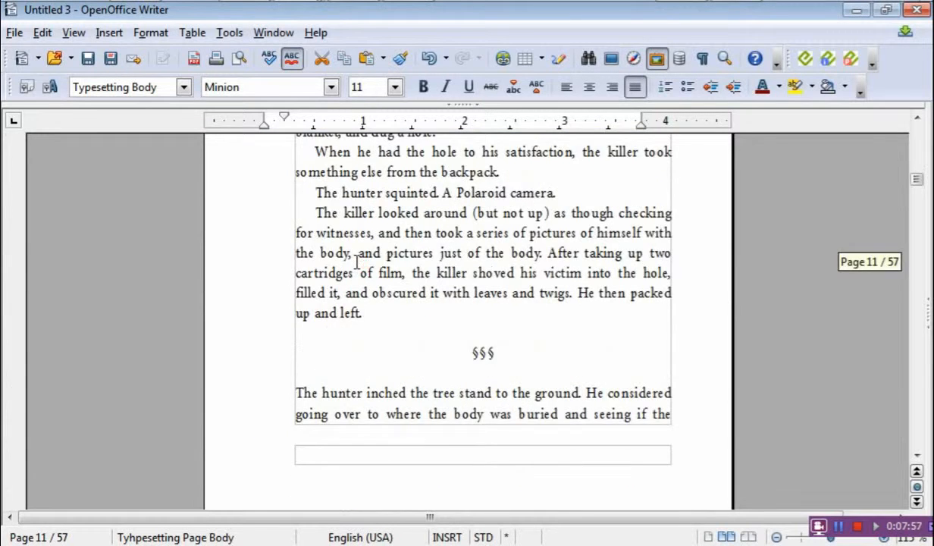
pyautogui.scroll(-12, 356, 262)
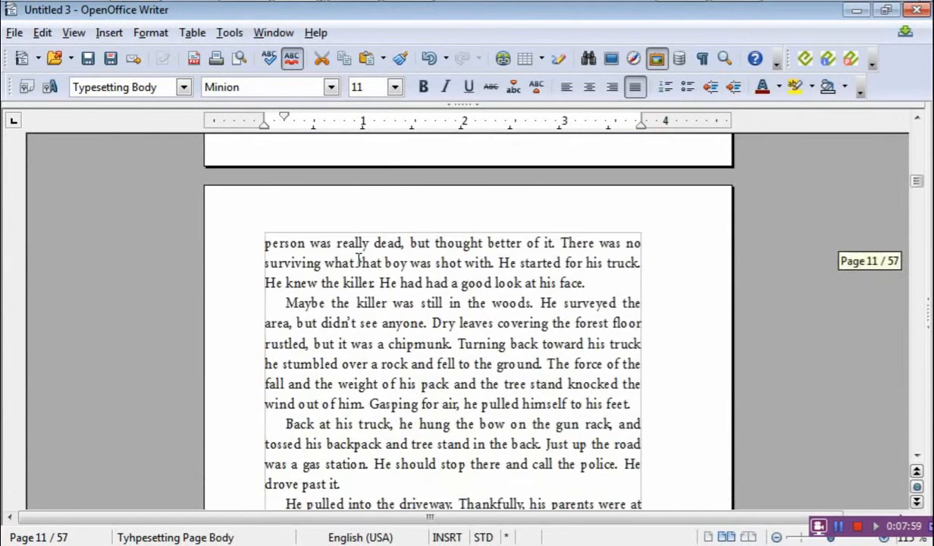
pyautogui.scroll(-20, 357, 261)
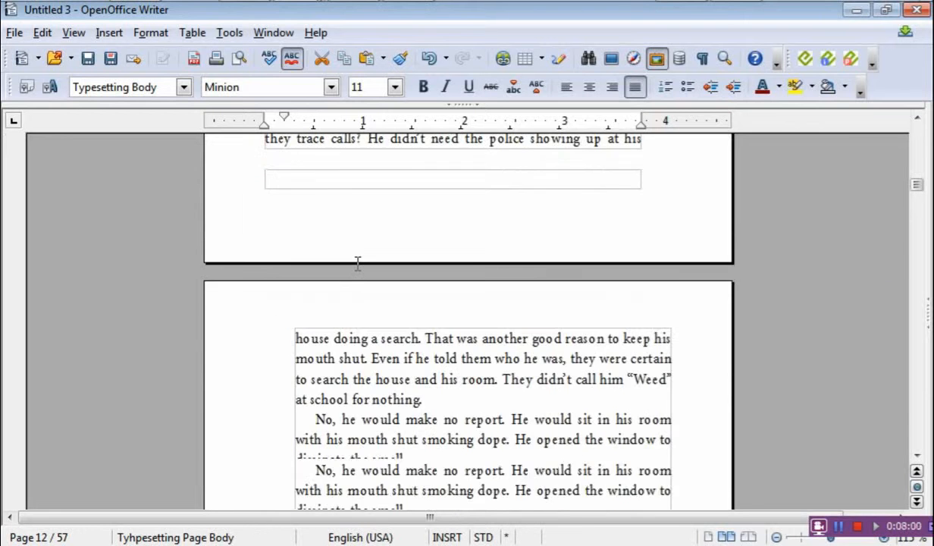
pyautogui.scroll(-20, 357, 261)
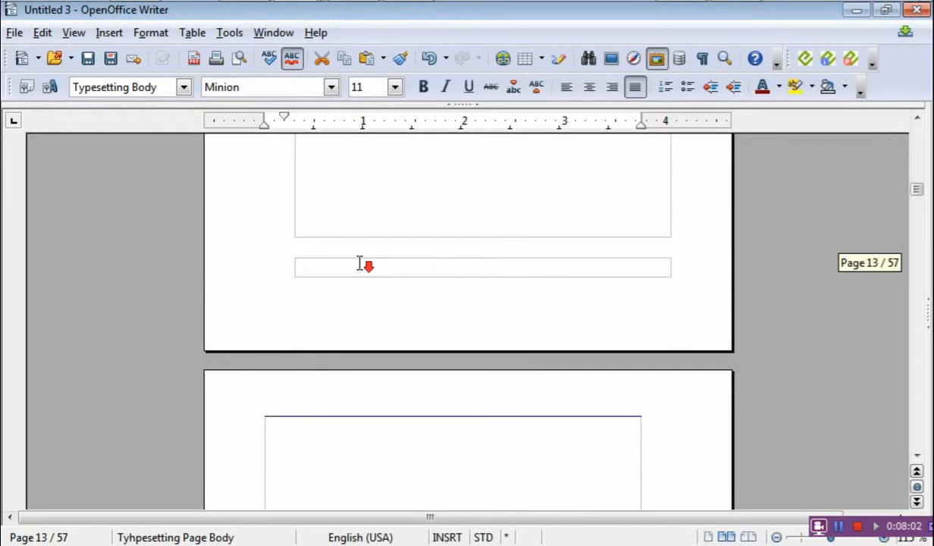
pyautogui.scroll(-20, 359, 262)
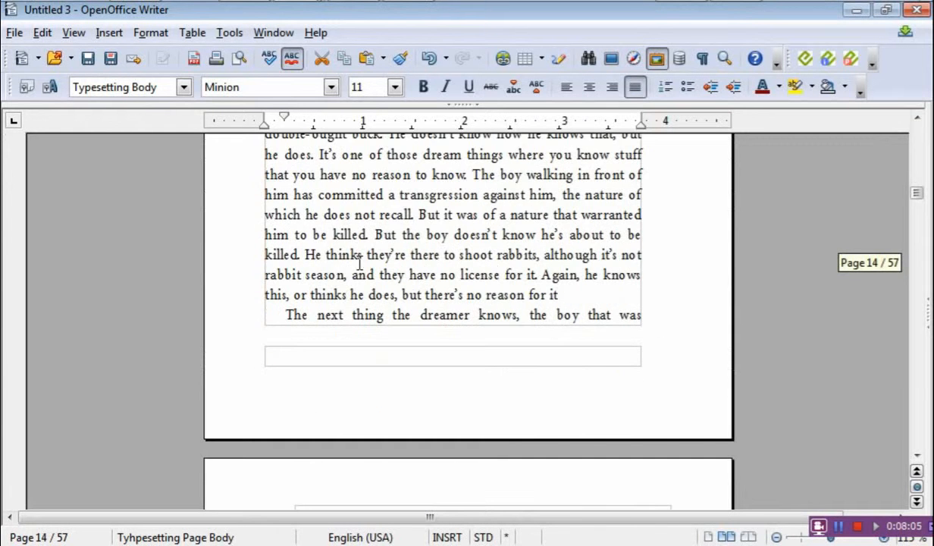
pyautogui.scroll(-5, 359, 262)
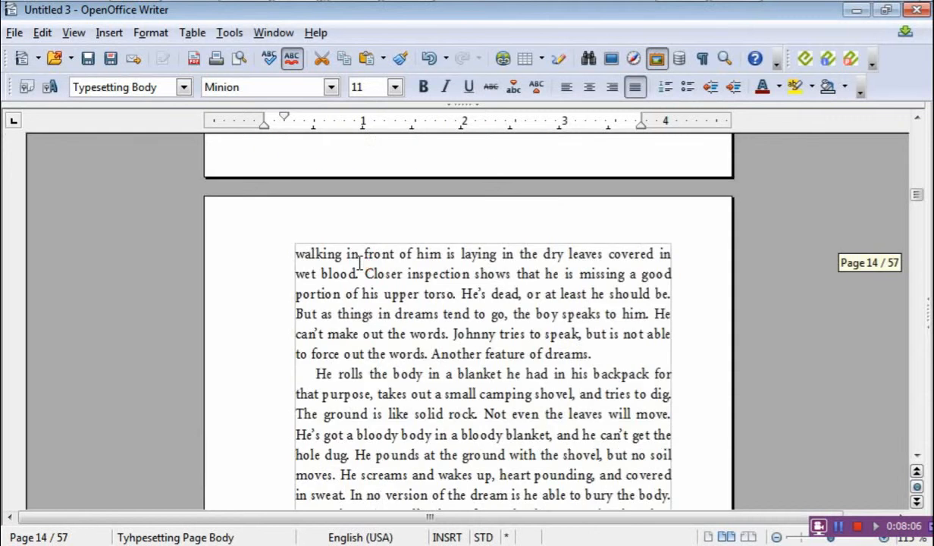
# - Examine the word spacing in Chapter Two's opening paragraph and in the last line of page 14
pyautogui.scroll(5, 359, 262)
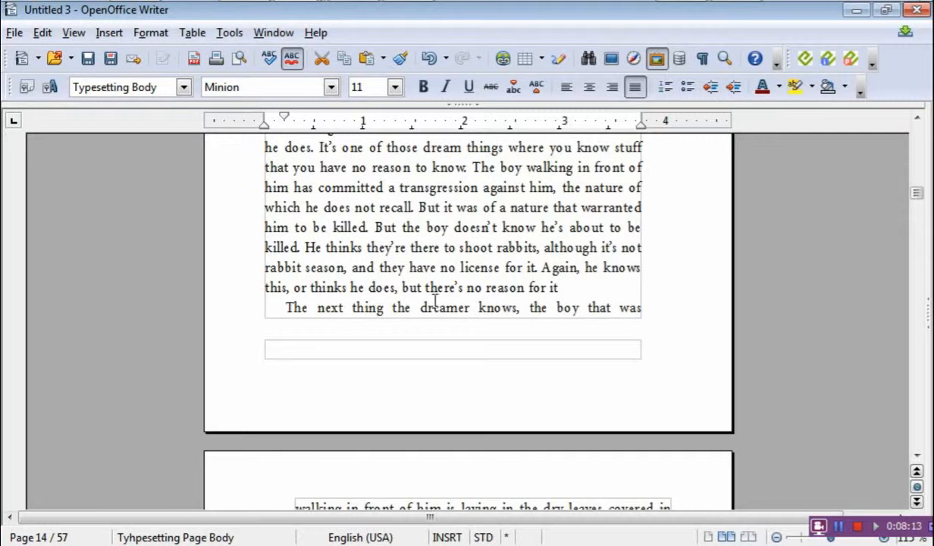
pyautogui.scroll(-3, 354, 386)
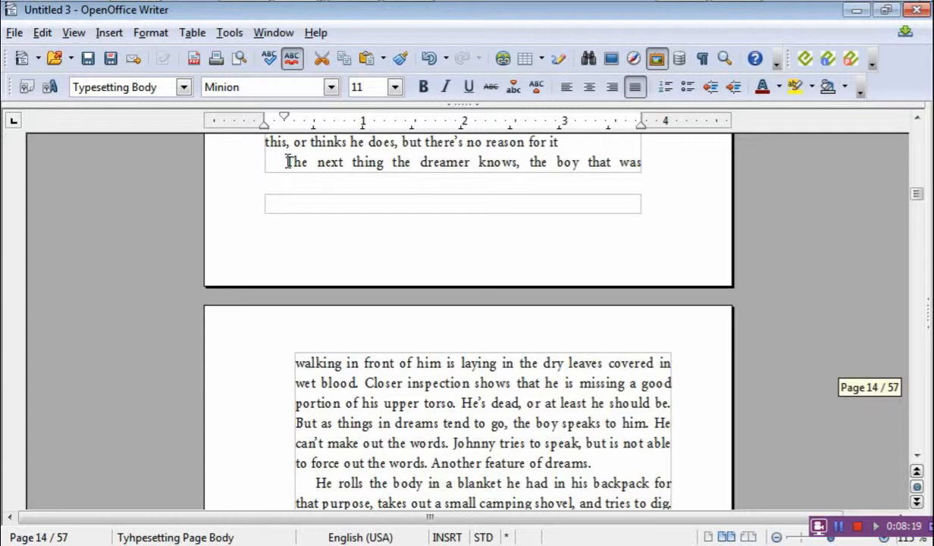
pyautogui.scroll(10, 318, 180)
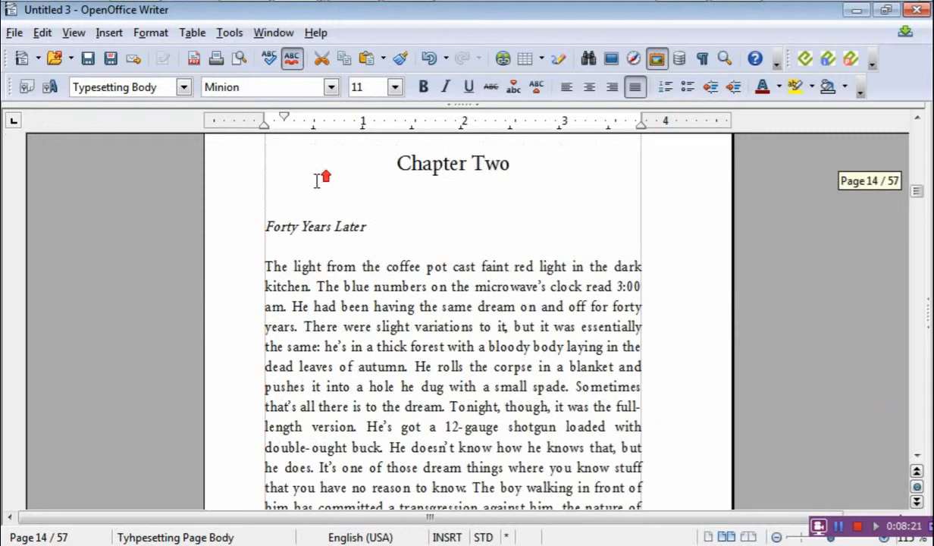
pyautogui.scroll(-4, 317, 180)
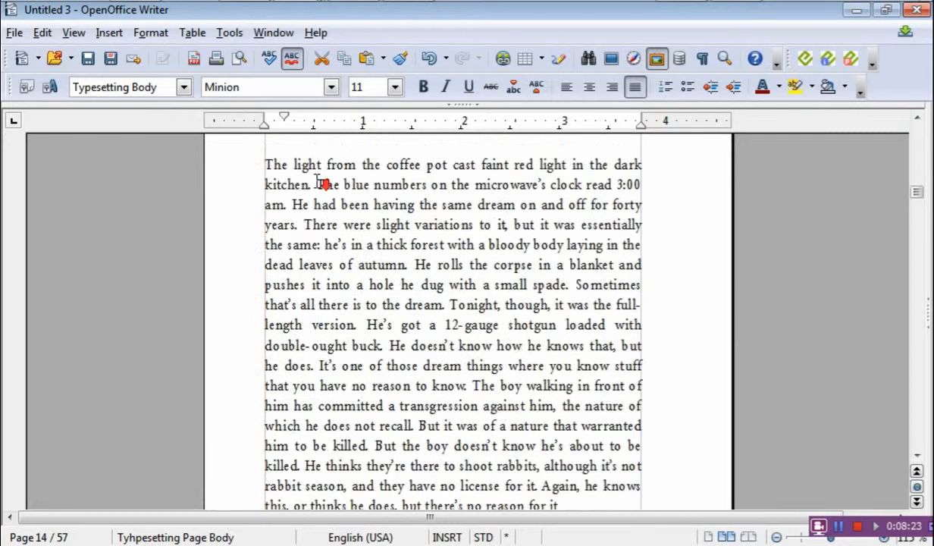
pyautogui.scroll(1, 315, 181)
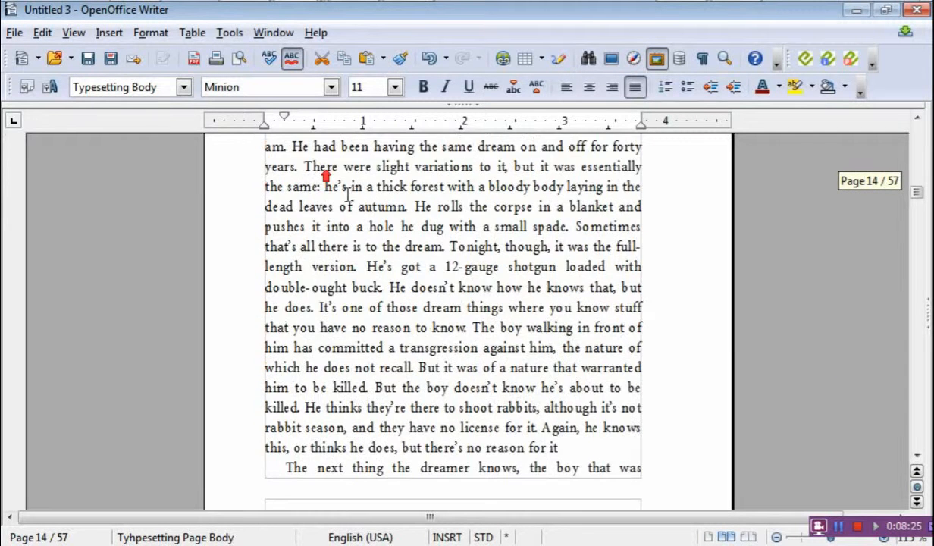
pyautogui.scroll(1, 391, 267)
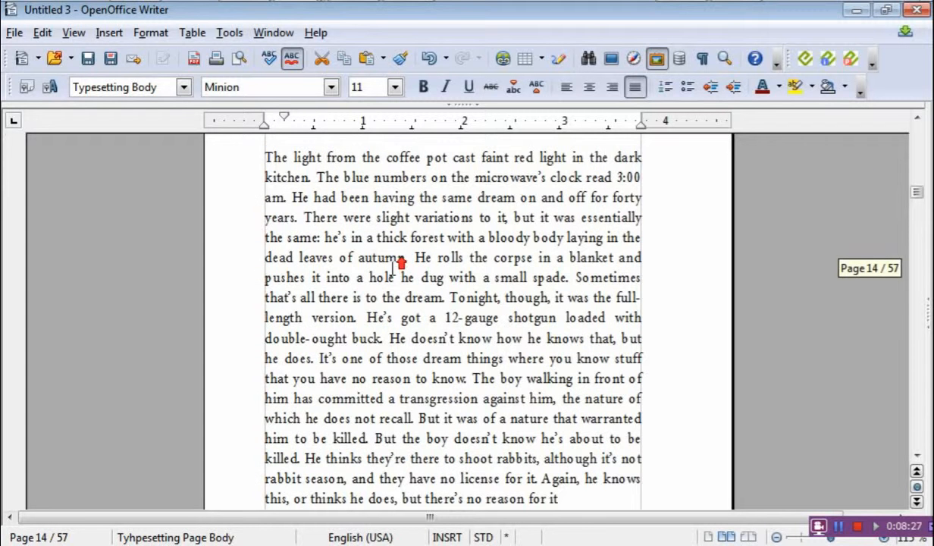
pyautogui.scroll(-2, 424, 250)
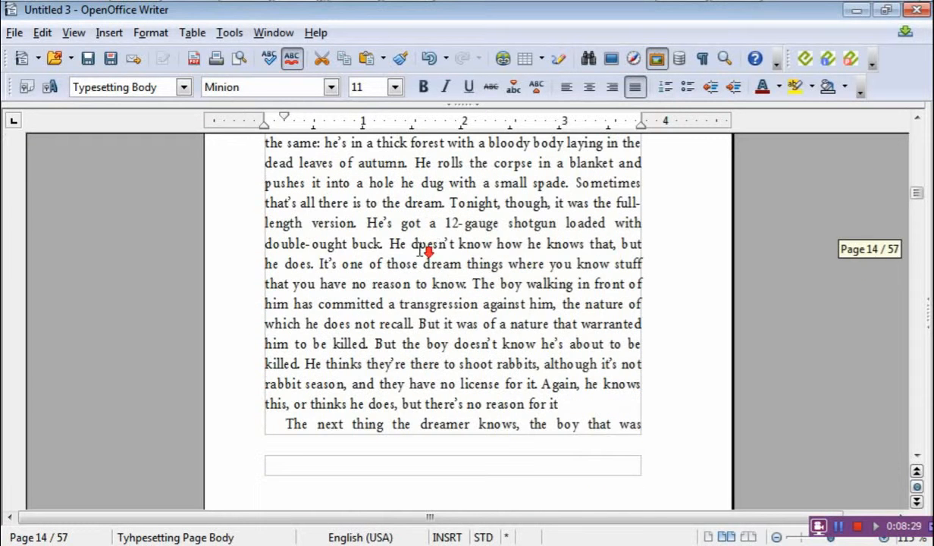
pyautogui.scroll(1, 437, 244)
pyautogui.scroll(2, 292, 182)
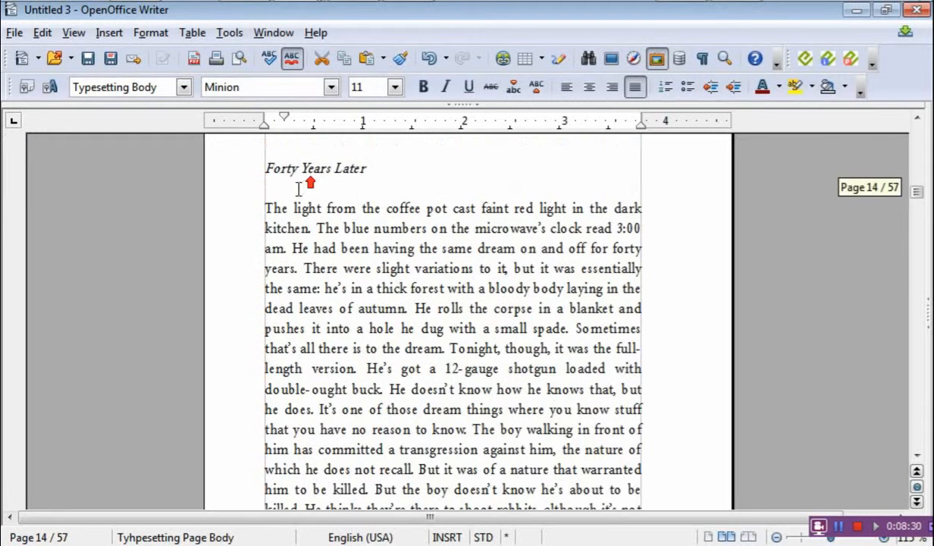
# - Select Chapter Two's whole opening paragraph, from "The light from the coffee pot" to "no reason for it", and open its character settings
pyautogui.click(266, 206)
pyautogui.moveTo(266, 206); pyautogui.dragTo(554, 429)
pyautogui.click(144, 32)
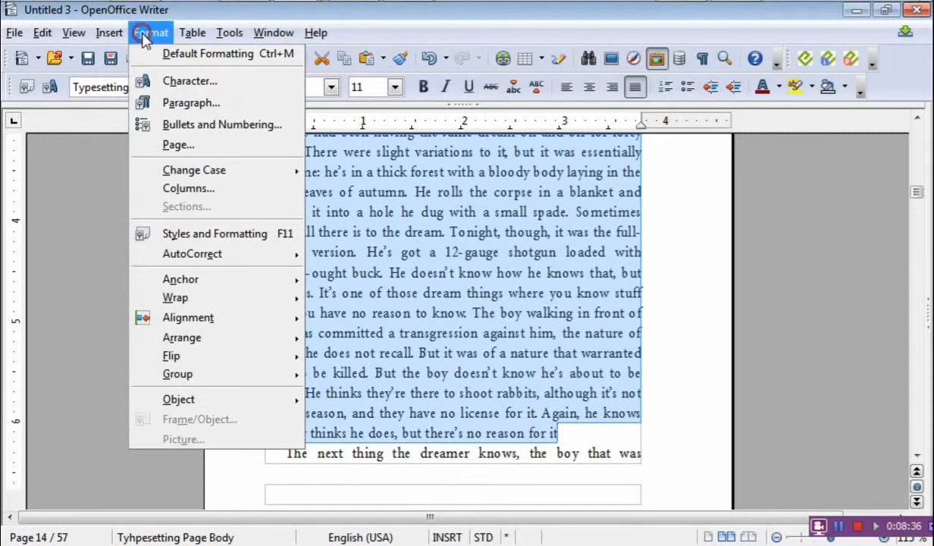
pyautogui.click(166, 81)
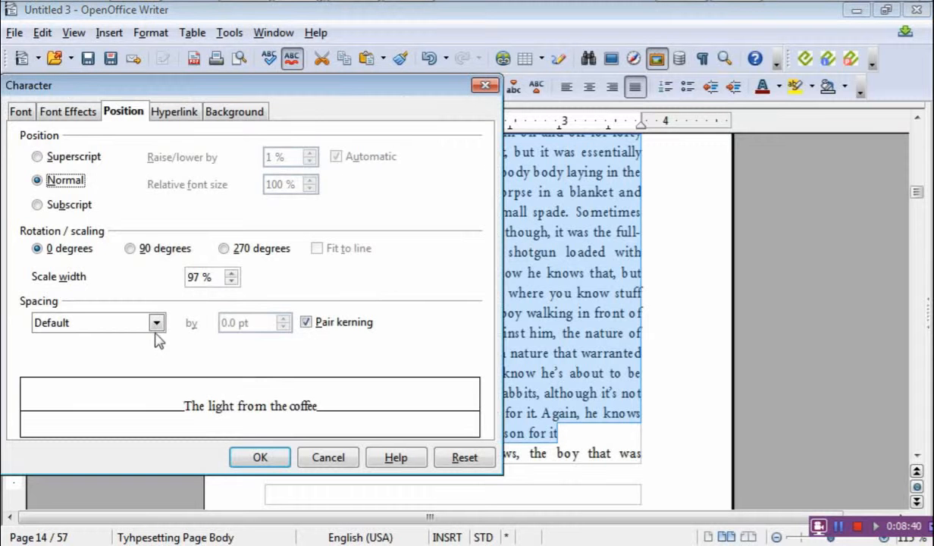
# - Condense the character spacing of Chapter Two's opening paragraph by 0.1 pt and apply it
pyautogui.click(157, 323)
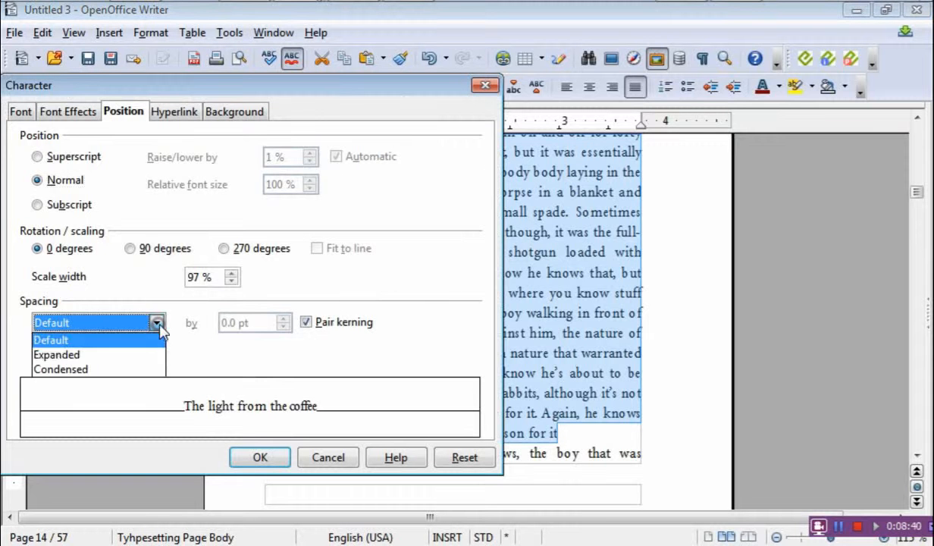
pyautogui.click(106, 370)
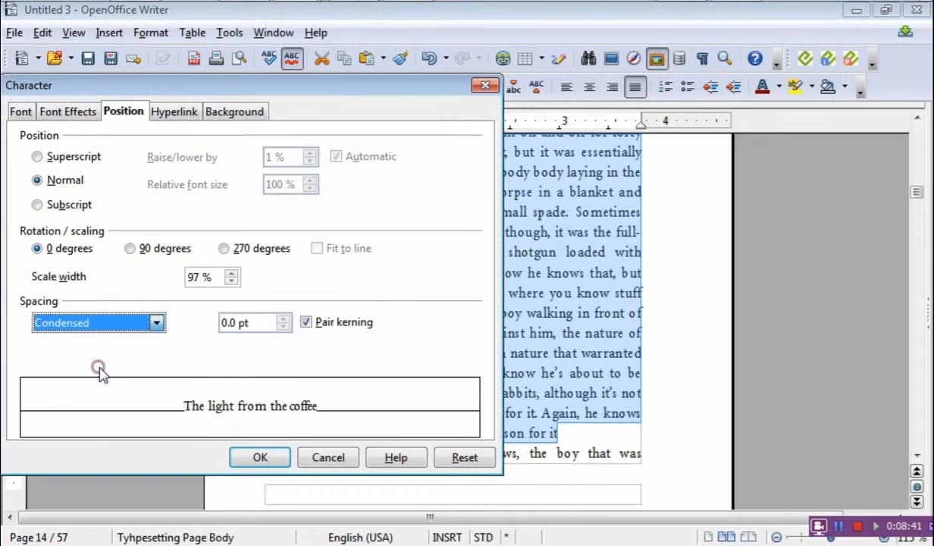
pyautogui.click(232, 326)
pyautogui.write('1')
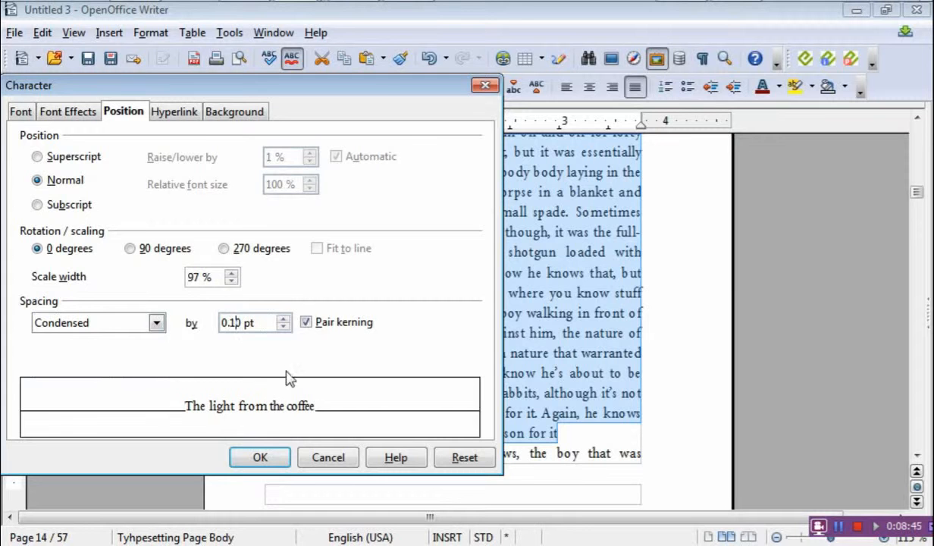
pyautogui.click(269, 457)
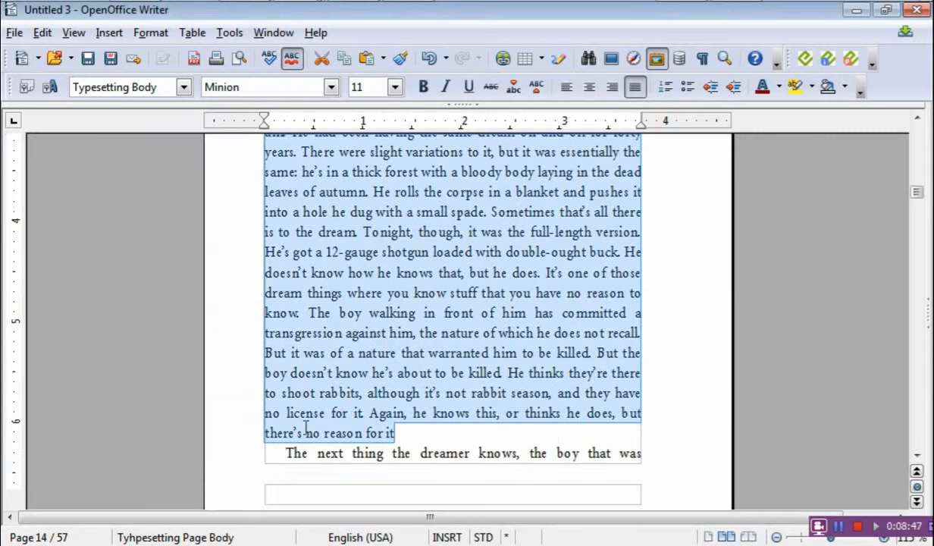
# - Check the condensed paragraph on page 14 and how the "The next thing the dreamer knows" paragraph breaks onto the following page
pyautogui.scroll(-1, 391, 296)
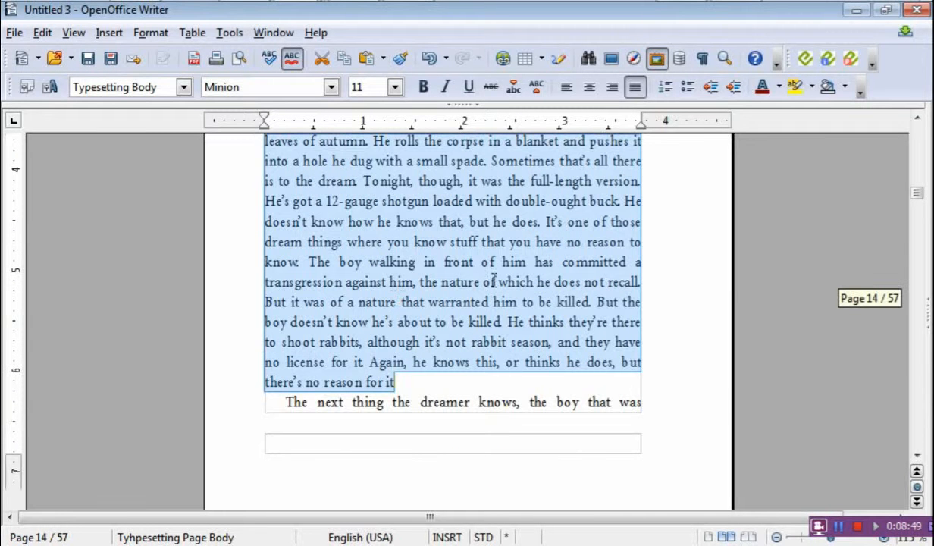
pyautogui.scroll(-1, 461, 379)
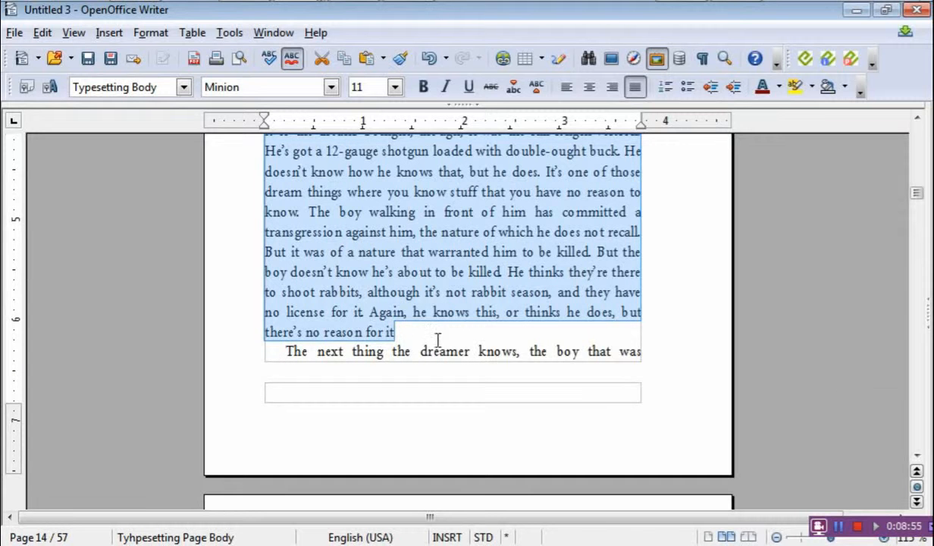
pyautogui.scroll(-3, 445, 305)
pyautogui.scroll(8, 454, 315)
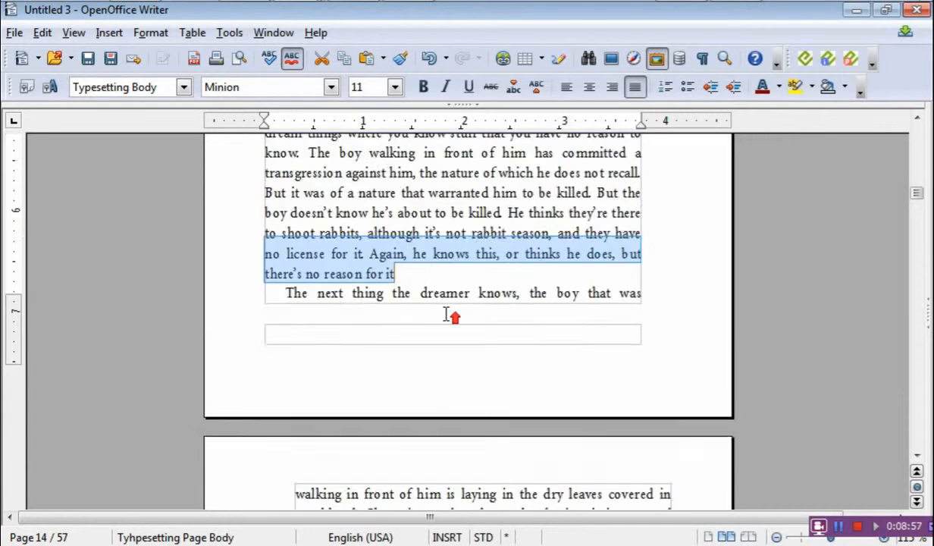
pyautogui.scroll(-1, 447, 312)
pyautogui.scroll(3, 447, 312)
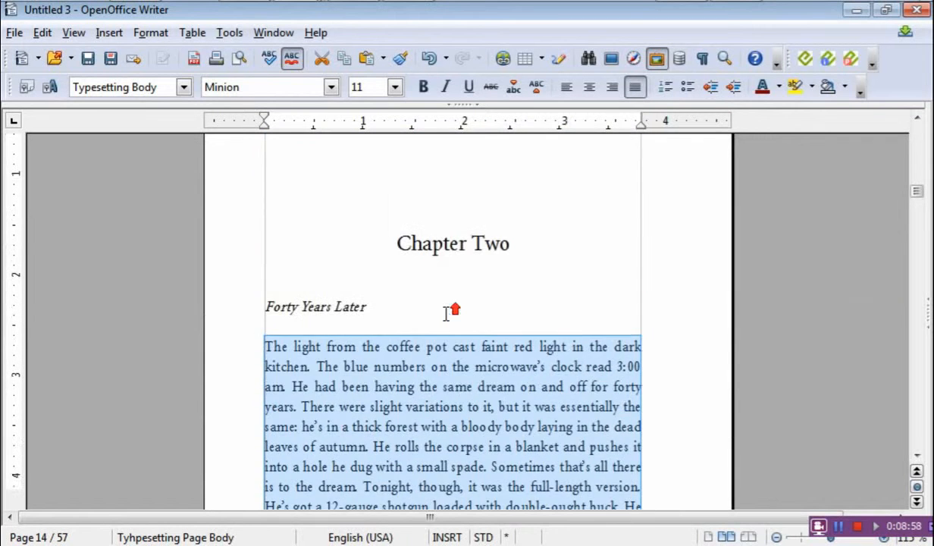
pyautogui.scroll(-10, 446, 316)
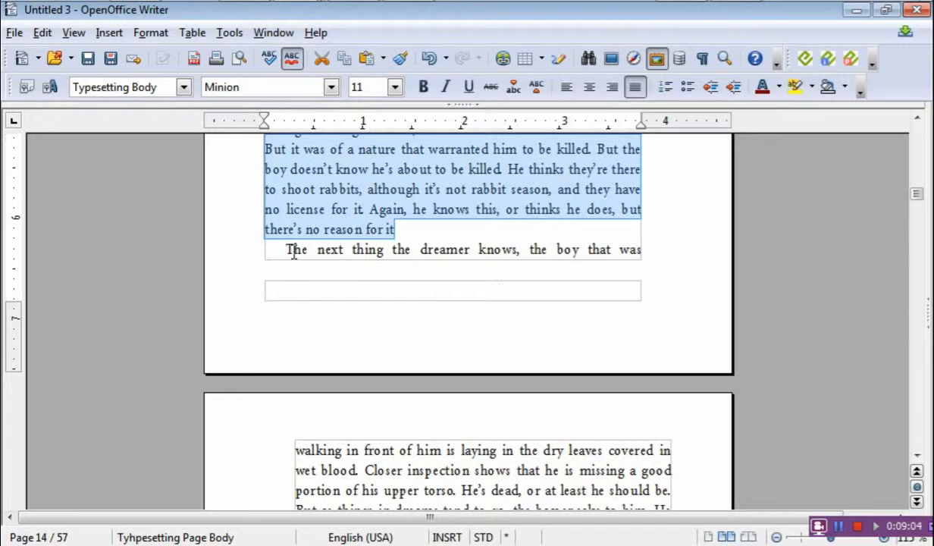
# - Condense the character spacing of page 14's last line, "The next thing the dreamer knows, the boy that was", by 0.1 pt
pyautogui.moveTo(284, 248)
pyautogui.mouseDown()
pyautogui.moveTo(321, 369)
pyautogui.moveTo(594, 442)
pyautogui.moveTo(658, 447)
pyautogui.moveTo(644, 263)
pyautogui.mouseUp()
pyautogui.click(148, 33)
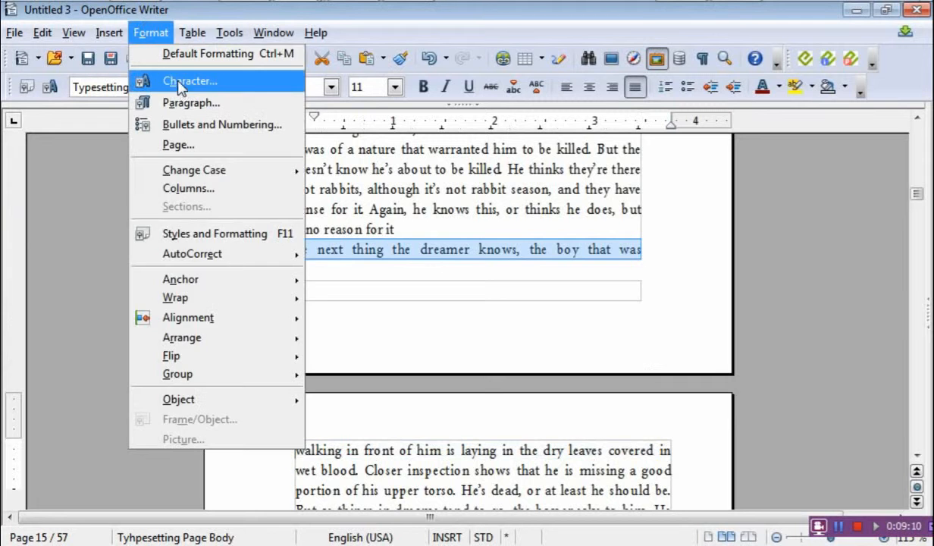
pyautogui.click(173, 79)
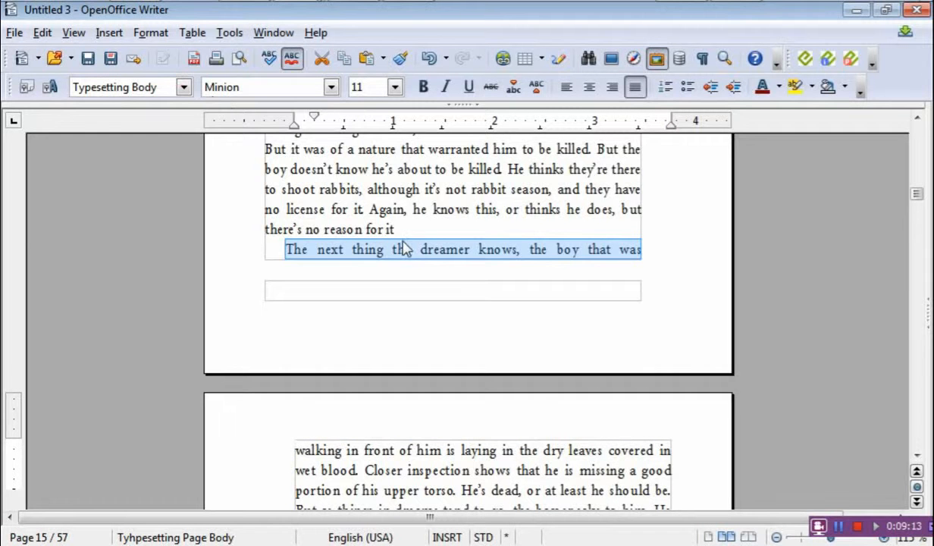
pyautogui.click(157, 323)
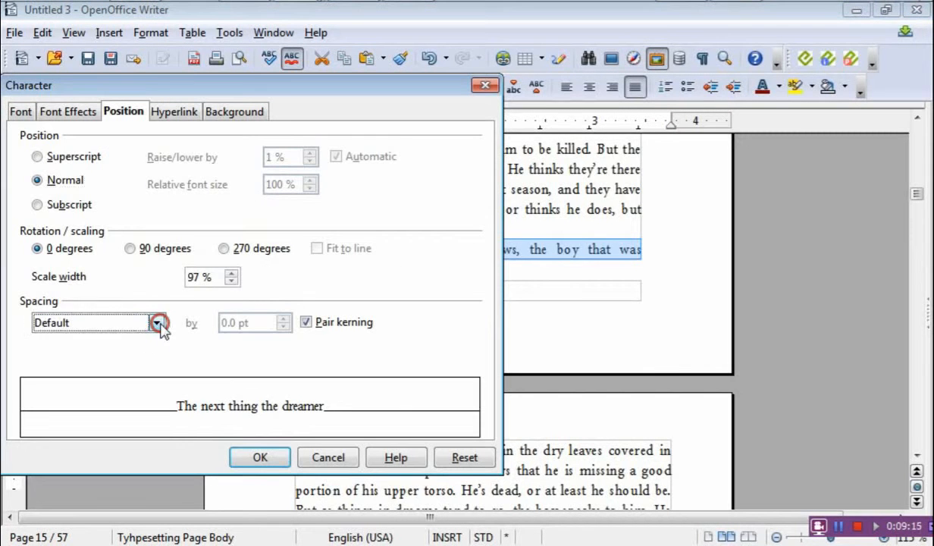
pyautogui.click(140, 366)
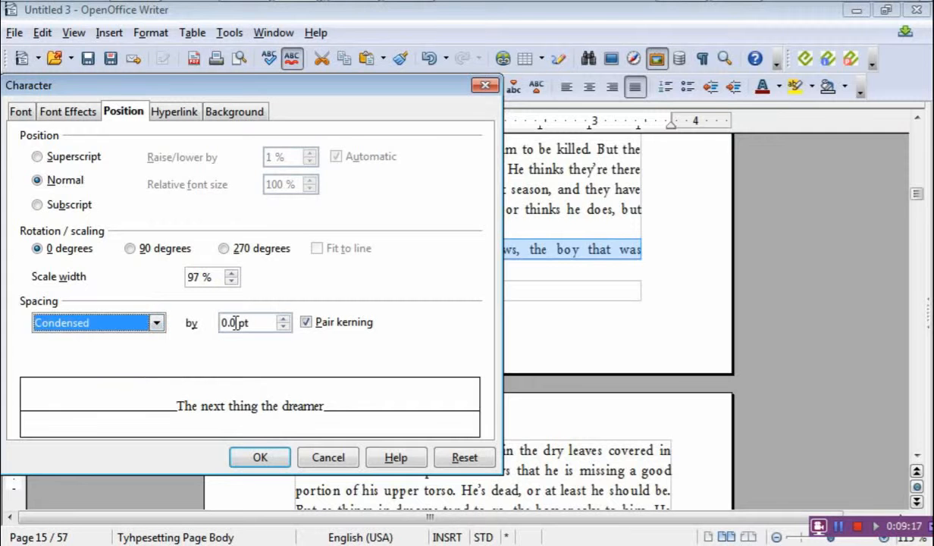
pyautogui.click(231, 324)
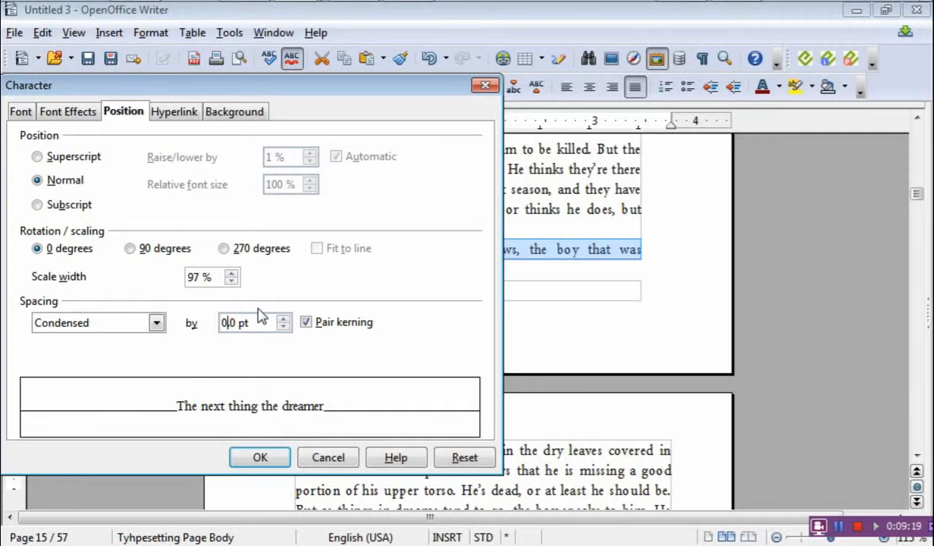
pyautogui.write('1')
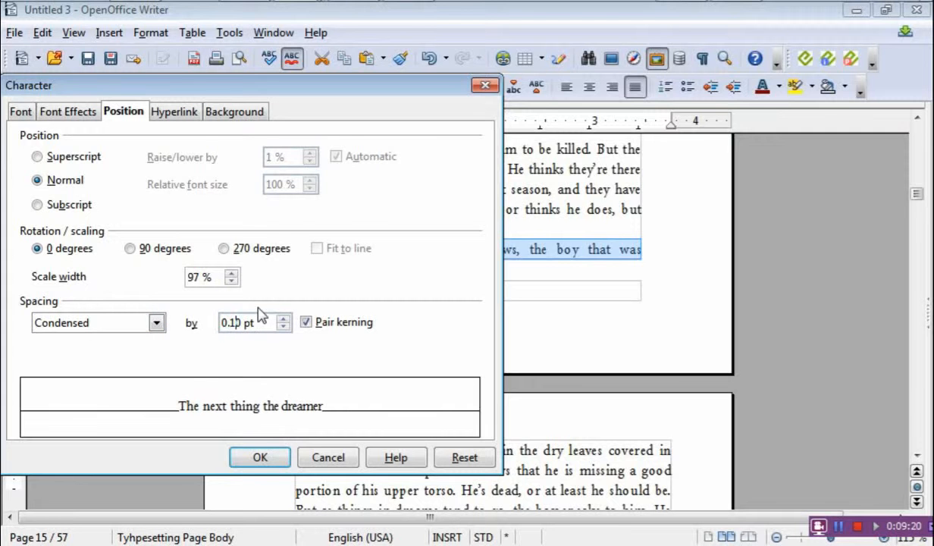
pyautogui.click(257, 457)
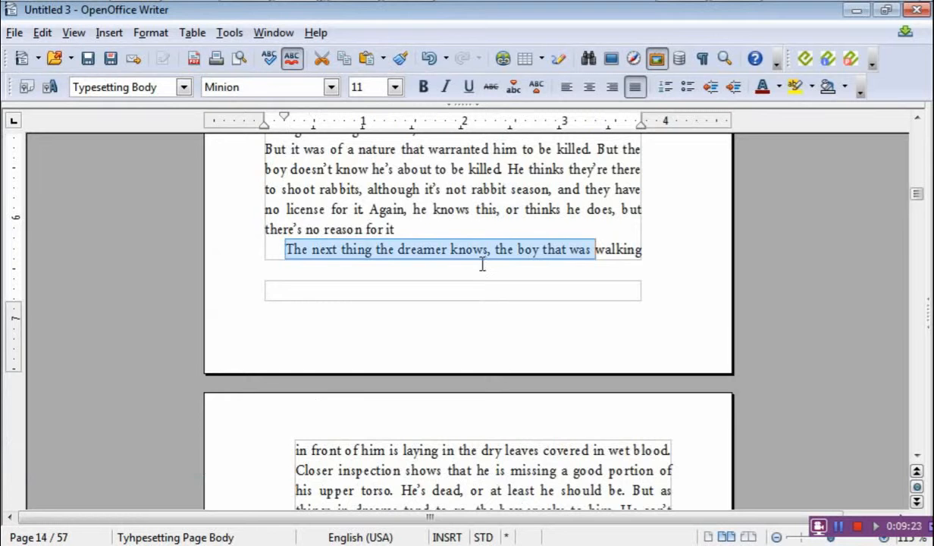
pyautogui.scroll(-2, 482, 264)
pyautogui.click(439, 253)
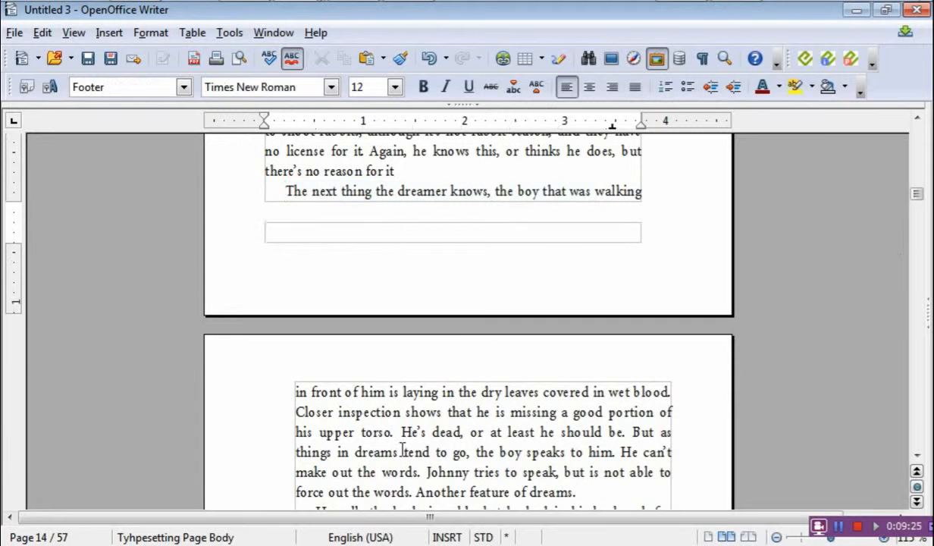
# - Compare where the text ends at the bottoms of pages 14 and 15, and check Chapter Two's opening page after the condensing
pyautogui.scroll(12, 444, 449)
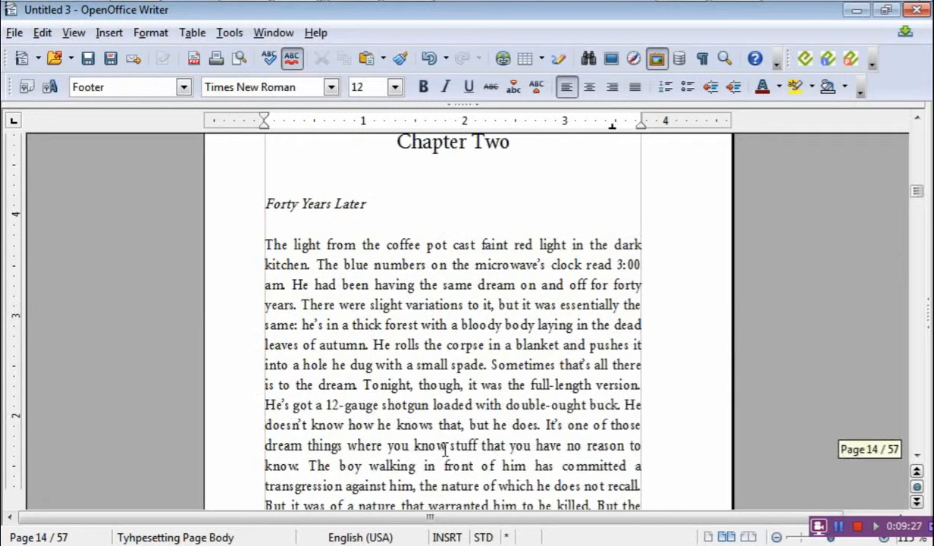
pyautogui.scroll(4, 450, 445)
pyautogui.scroll(-13, 450, 446)
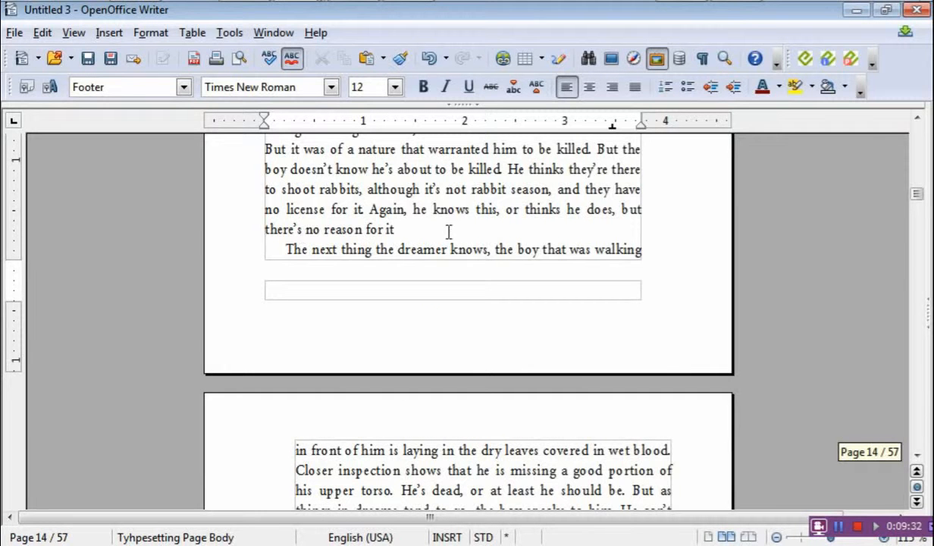
pyautogui.scroll(-5, 511, 442)
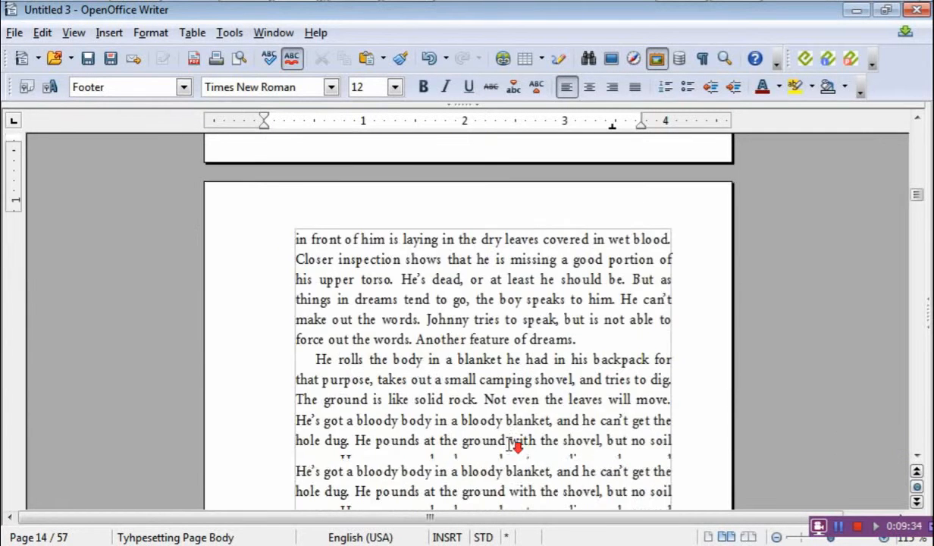
pyautogui.scroll(-12, 510, 441)
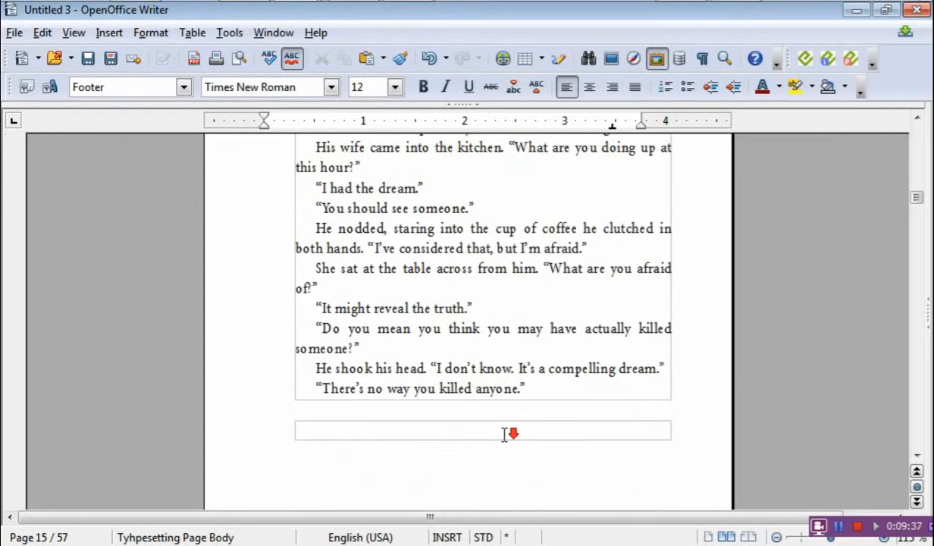
pyautogui.scroll(-7, 505, 434)
pyautogui.scroll(6, 424, 366)
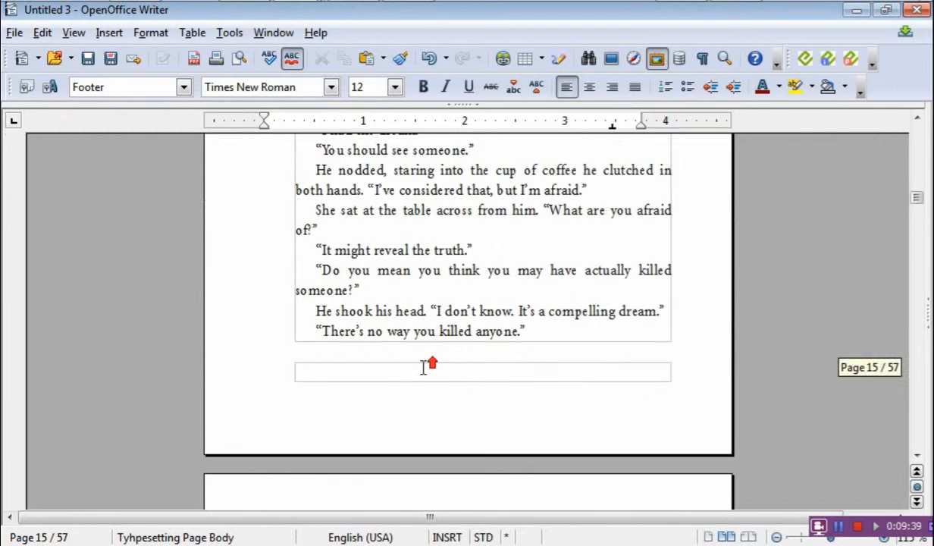
pyautogui.scroll(3, 424, 366)
pyautogui.scroll(-9, 462, 338)
pyautogui.scroll(8, 465, 343)
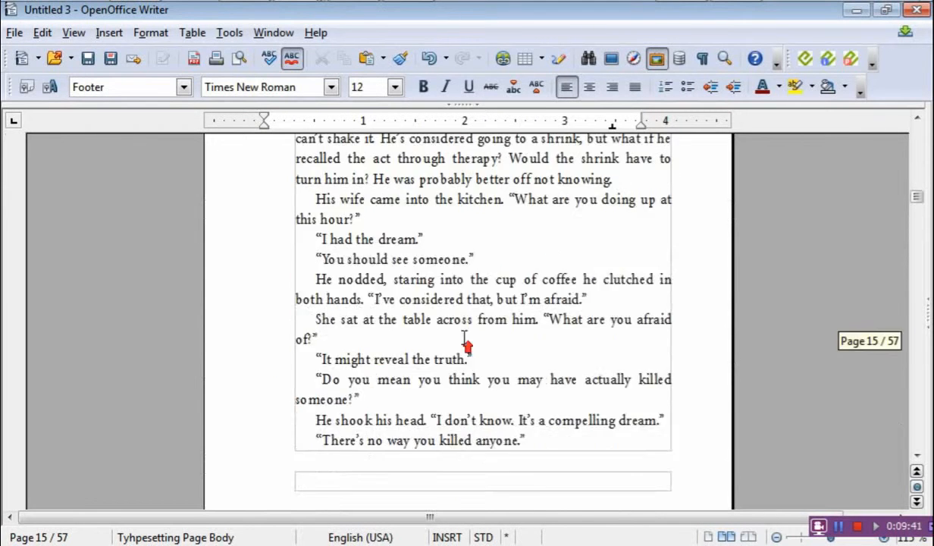
pyautogui.scroll(15, 465, 342)
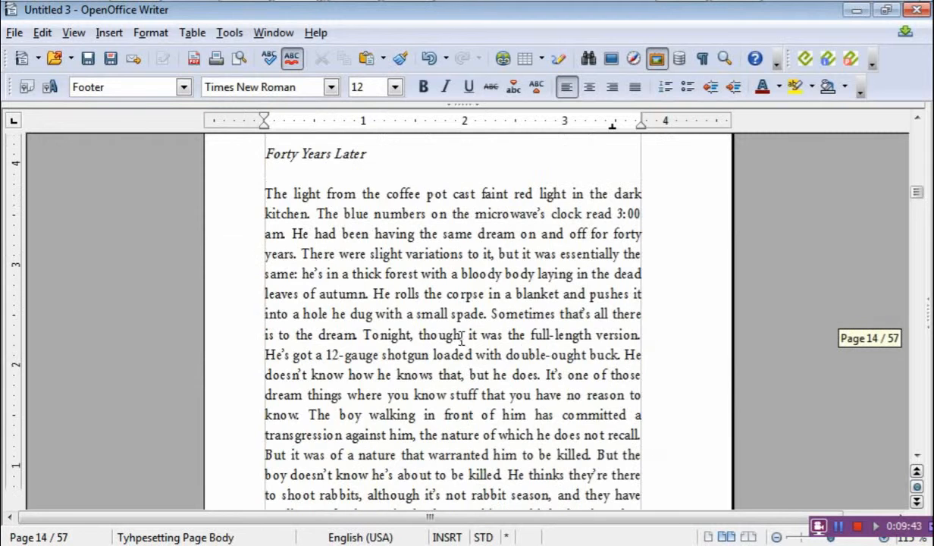
pyautogui.scroll(2, 390, 303)
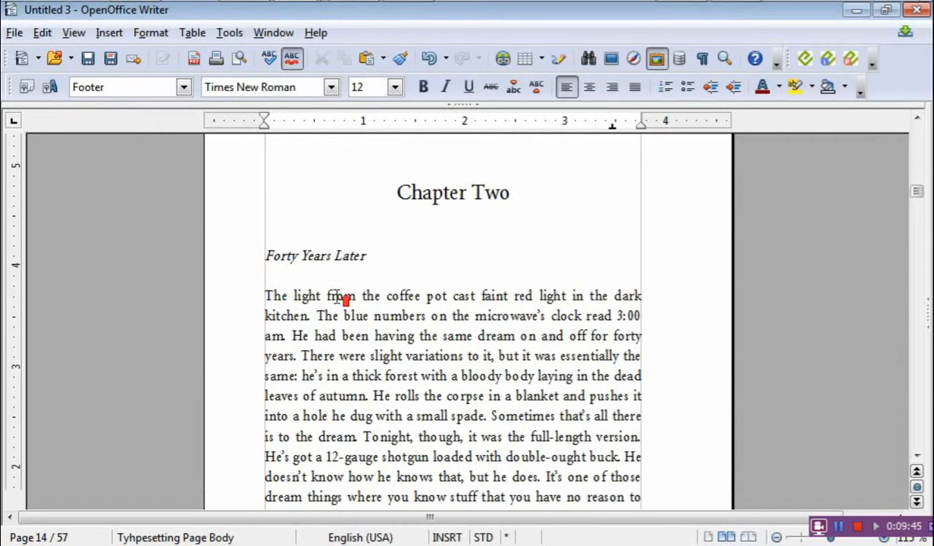
pyautogui.scroll(2, 326, 284)
pyautogui.scroll(-10, 378, 294)
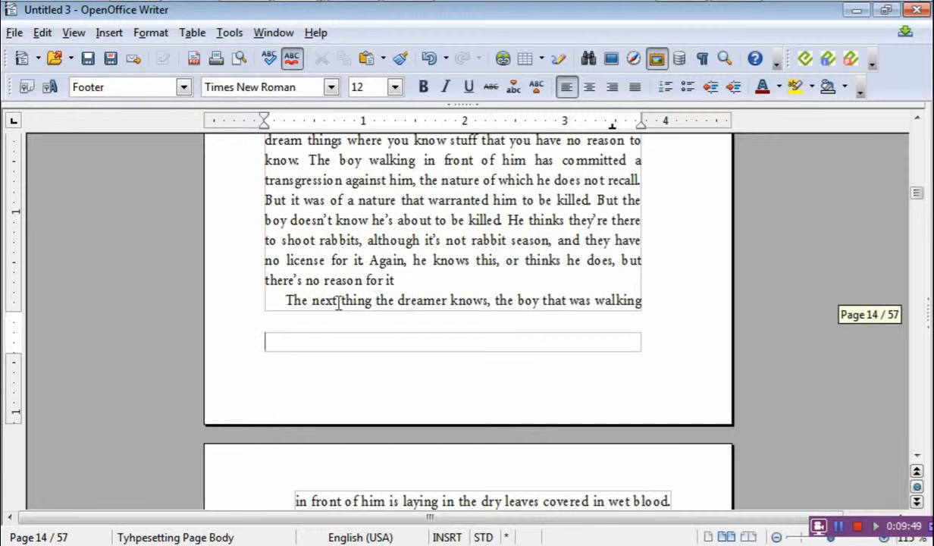
pyautogui.scroll(-3, 319, 383)
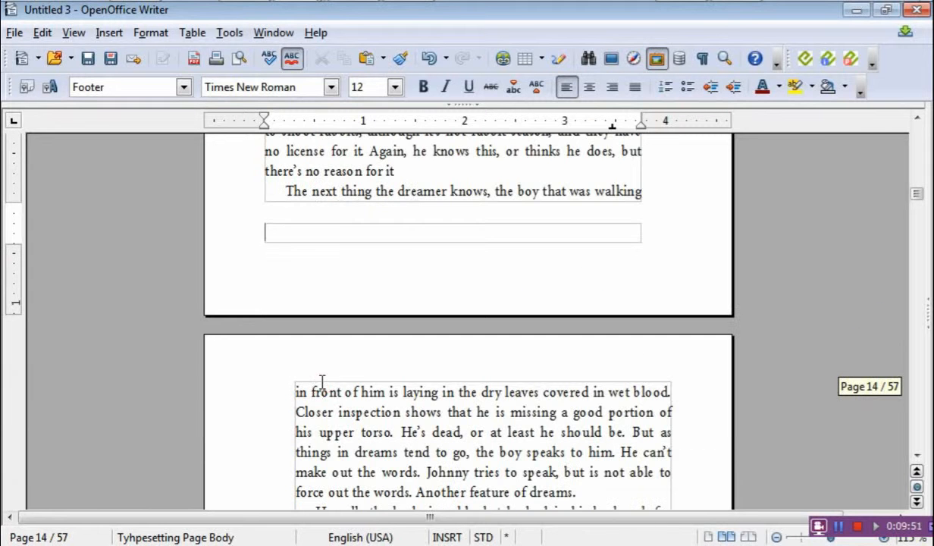
# - Remove one blank line from the space above the "Chapter Two" heading
pyautogui.scroll(20, 381, 208)
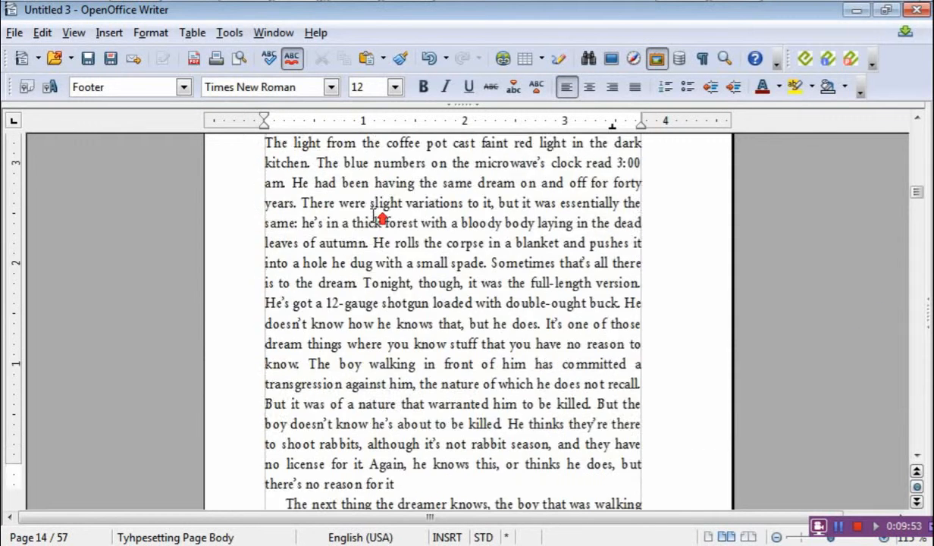
pyautogui.click(335, 253)
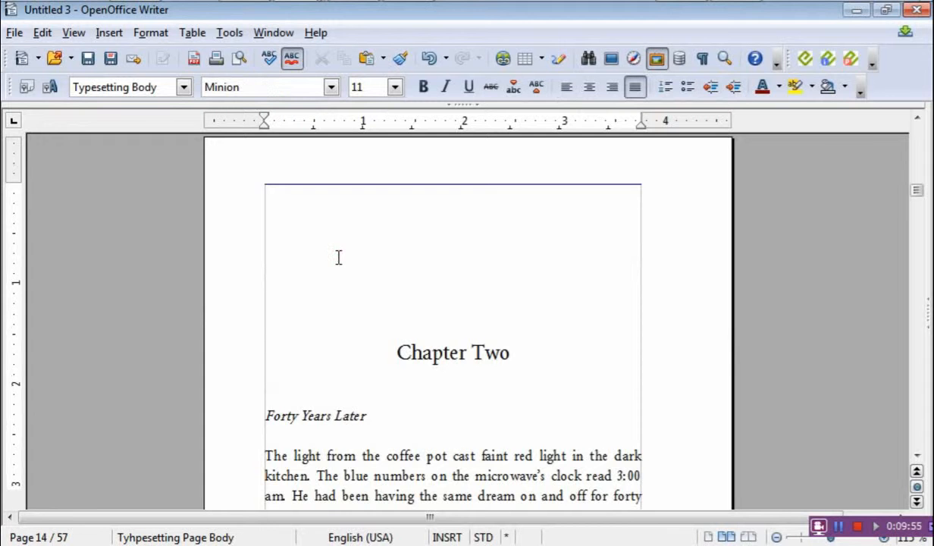
pyautogui.press('BackSpace')
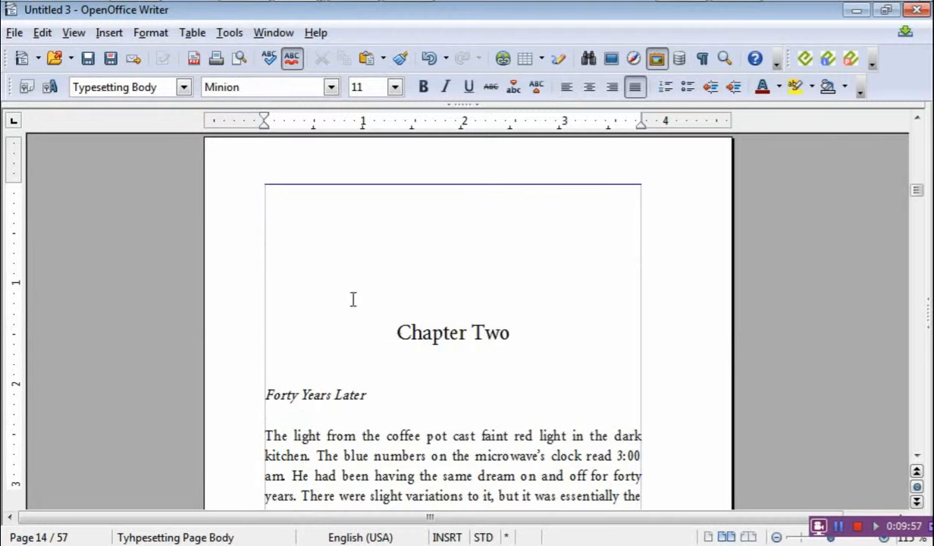
# - Examine how the text reflows at the bottoms of pages 14 and 15 and at the top of page 16
pyautogui.scroll(-10, 448, 322)
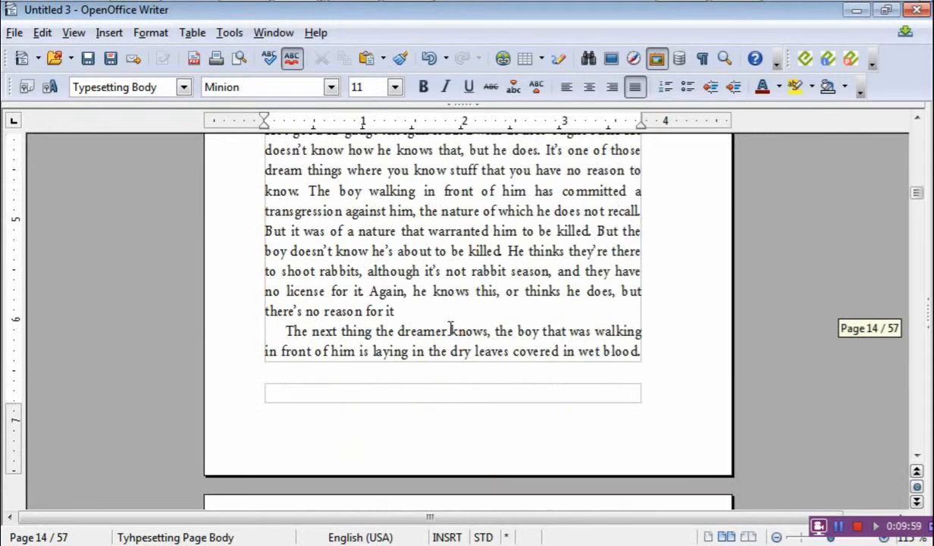
pyautogui.scroll(-8, 421, 341)
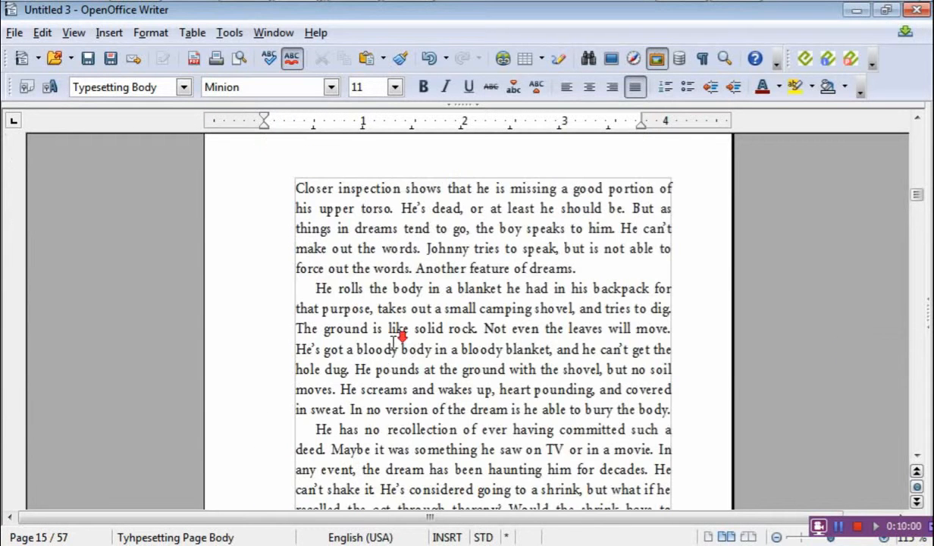
pyautogui.scroll(-8, 393, 342)
pyautogui.scroll(-8, 394, 340)
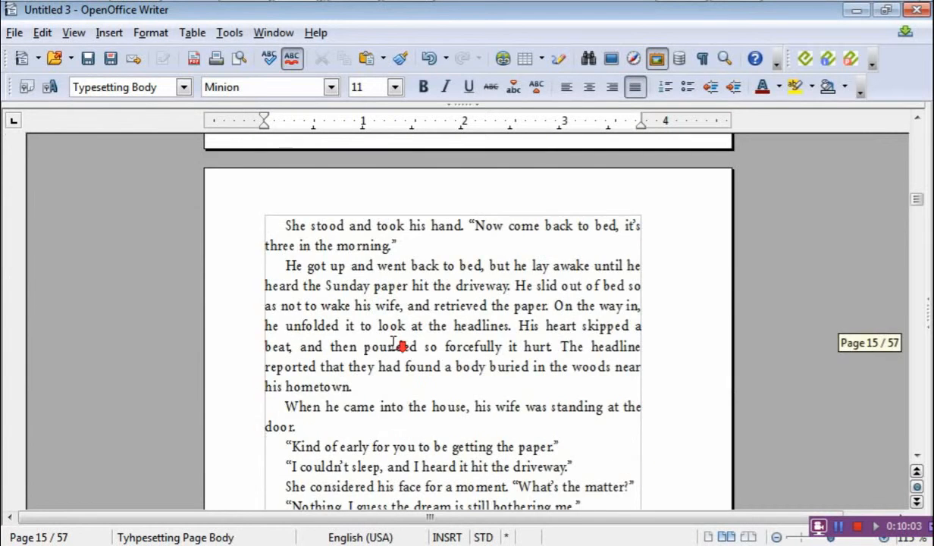
pyautogui.scroll(9, 393, 330)
pyautogui.scroll(20, 392, 326)
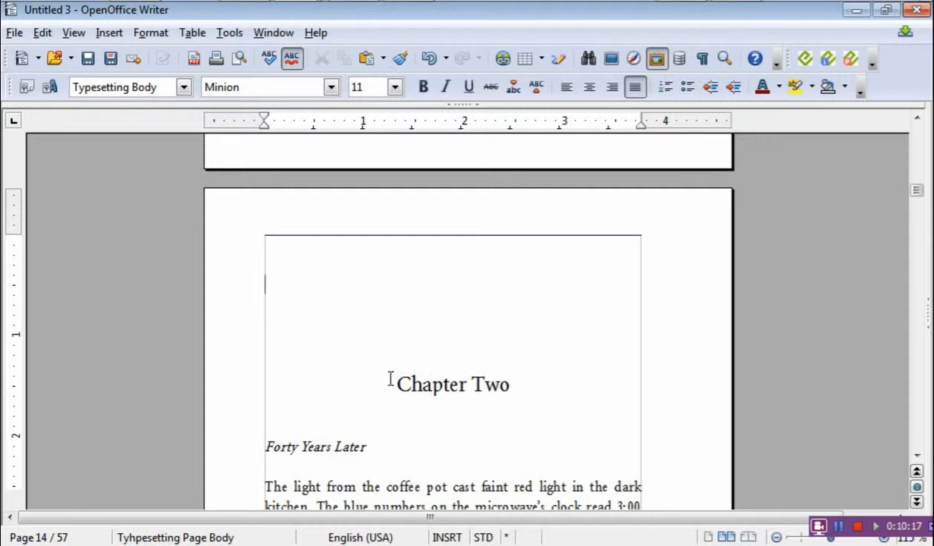
pyautogui.scroll(-15, 393, 378)
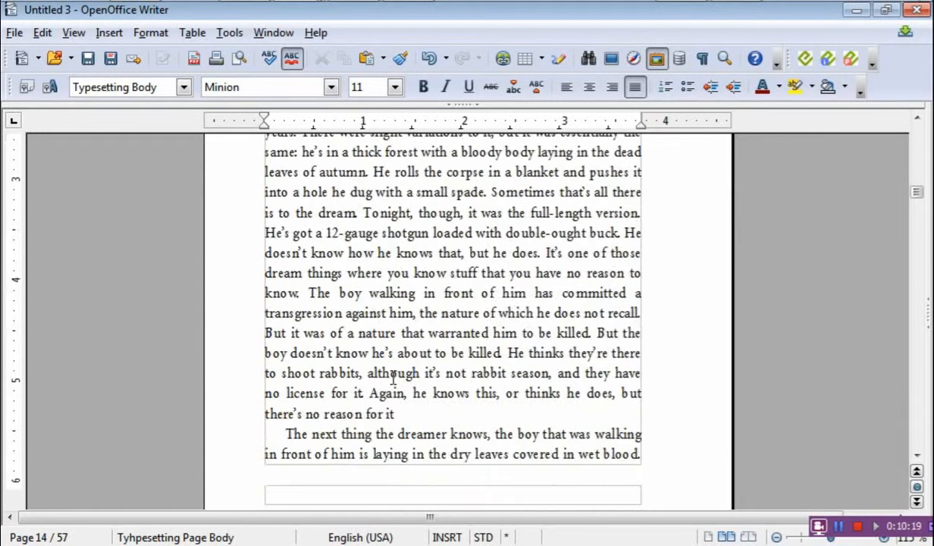
pyautogui.scroll(-15, 393, 379)
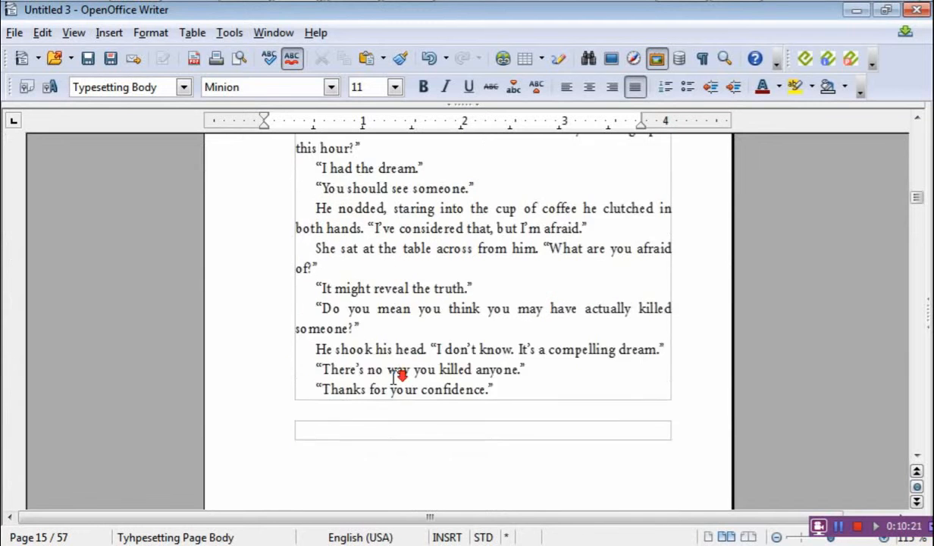
# - Examine how the "He sat at the kitchen table" paragraph breaks across pages 16 and 17, and review the paragraphs on page 16
pyautogui.scroll(-15, 392, 377)
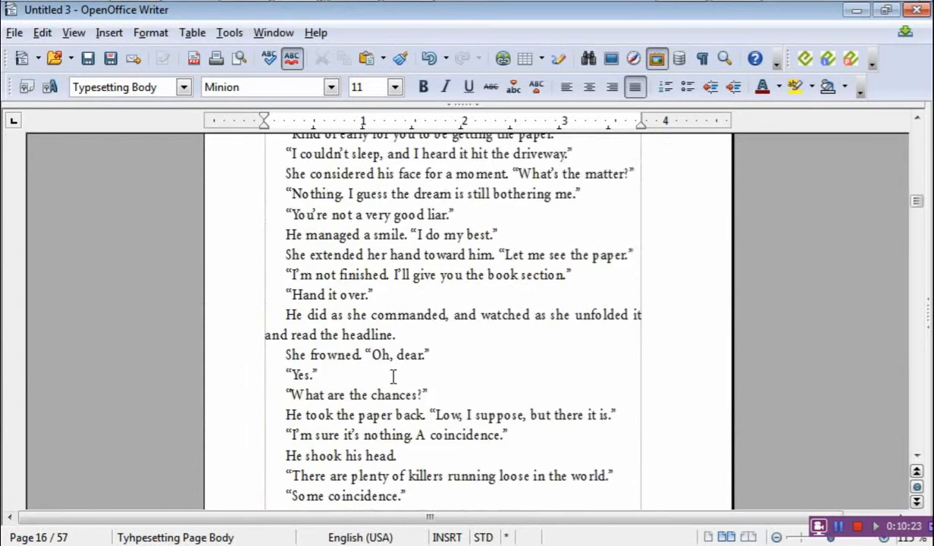
pyautogui.scroll(-5, 393, 375)
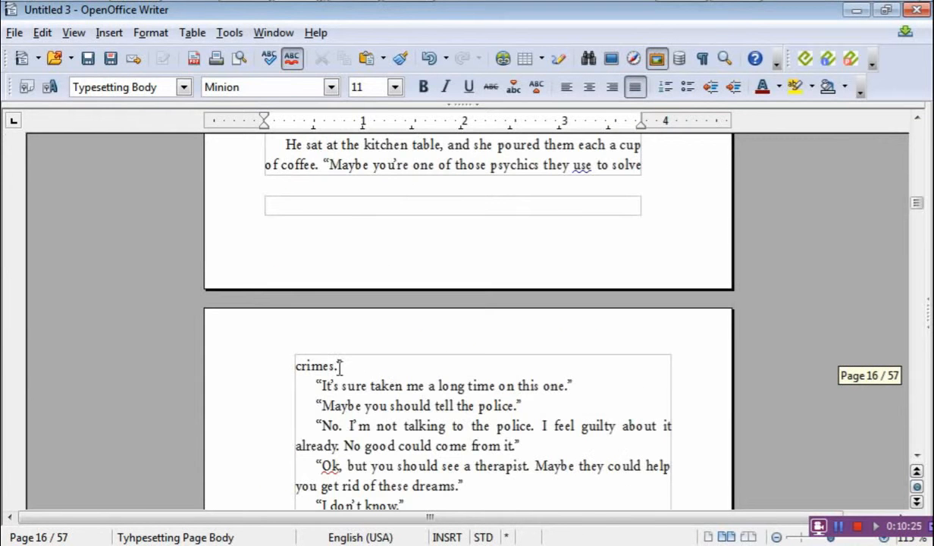
pyautogui.scroll(-3, 416, 334)
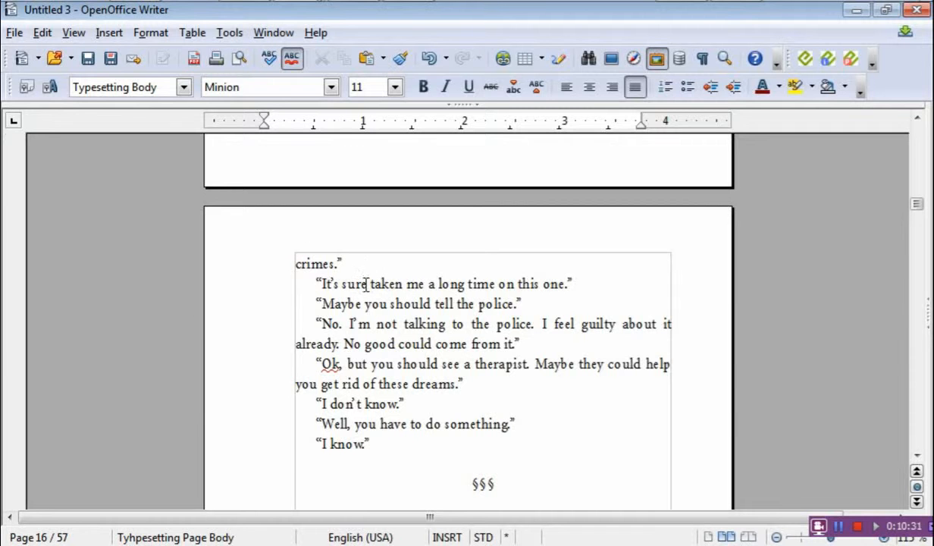
pyautogui.scroll(6, 367, 282)
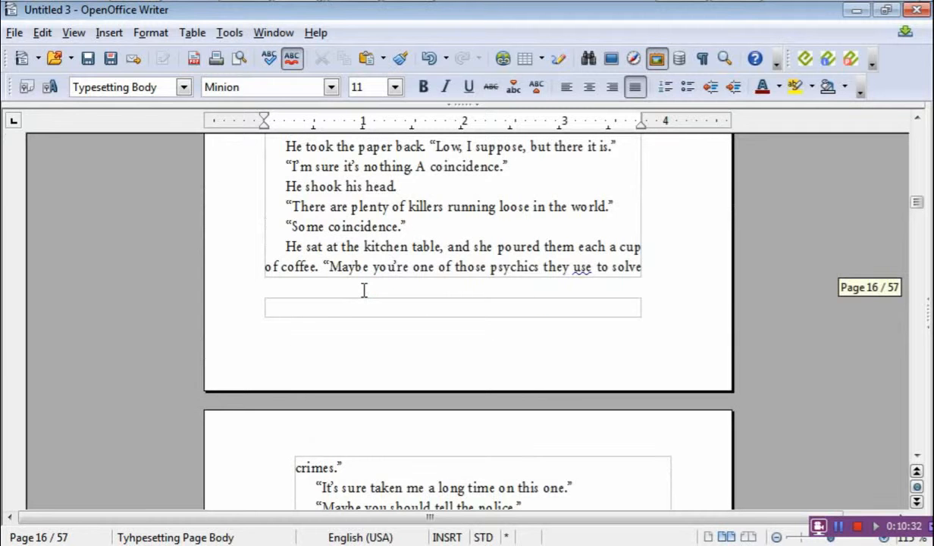
pyautogui.scroll(3, 339, 277)
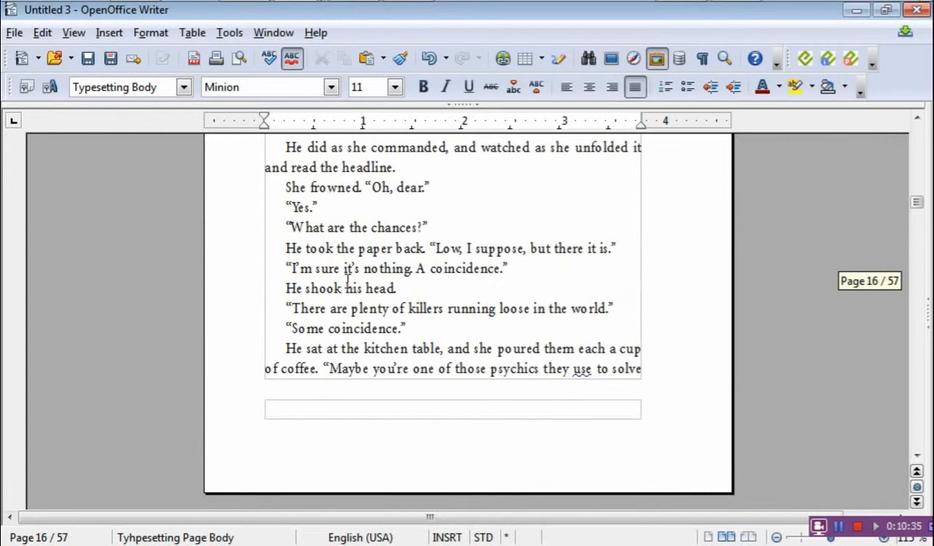
pyautogui.scroll(9, 347, 281)
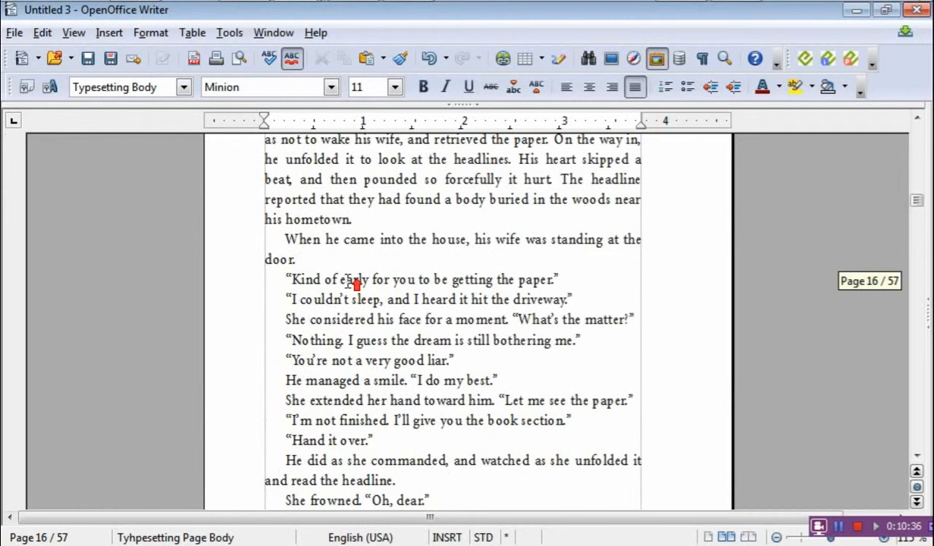
pyautogui.scroll(6, 356, 282)
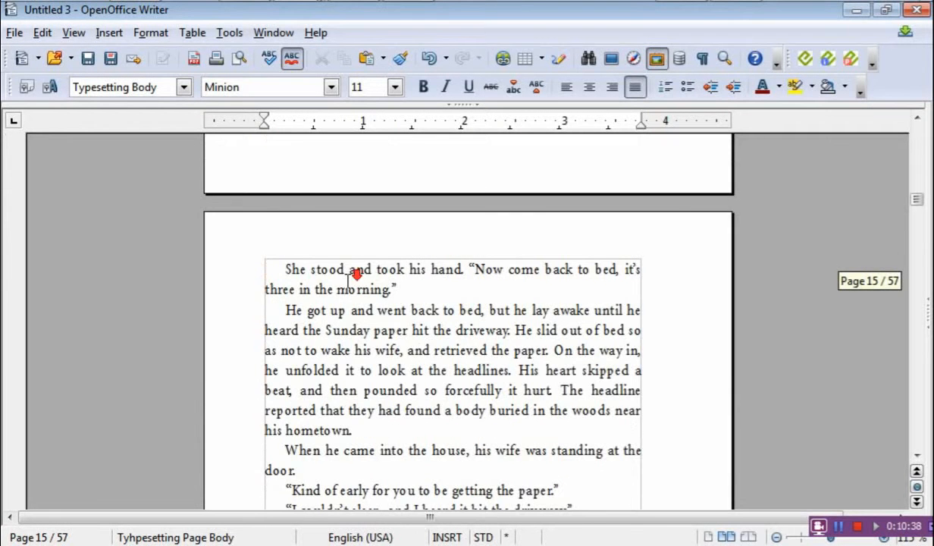
pyautogui.scroll(-3, 347, 281)
pyautogui.scroll(-7, 348, 277)
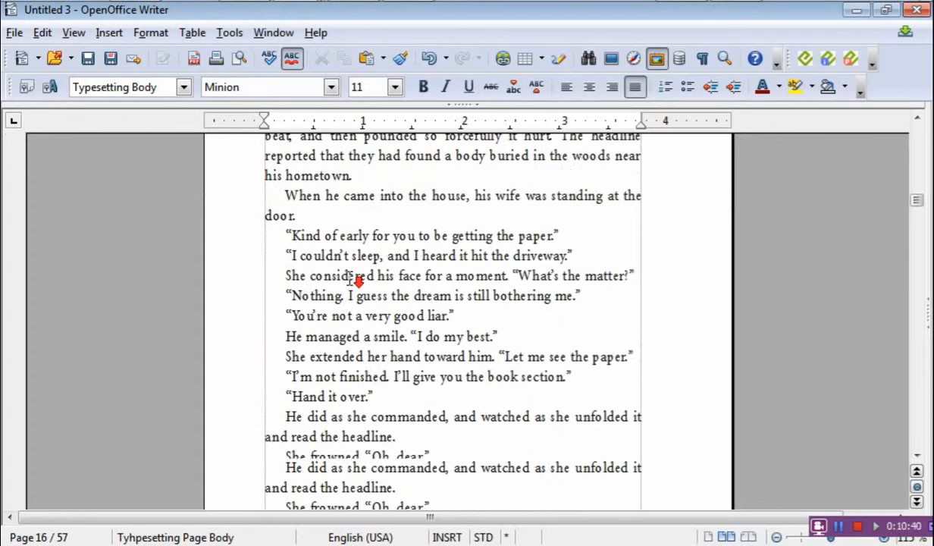
# - Review the text on page 16, its break onto page 17, and the paragraphs on page 15 for one to adjust
pyautogui.scroll(3, 349, 280)
pyautogui.scroll(-13, 352, 280)
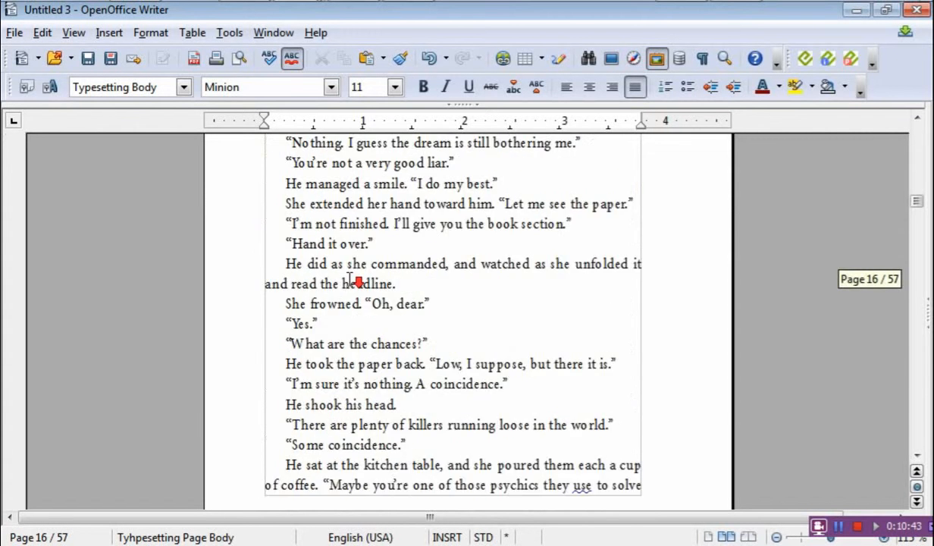
pyautogui.scroll(-5, 328, 278)
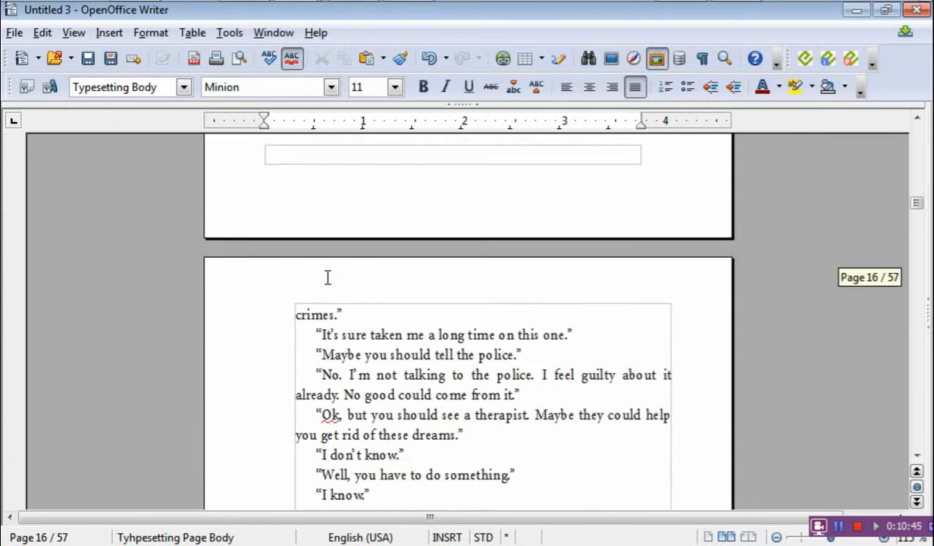
pyautogui.scroll(5, 328, 274)
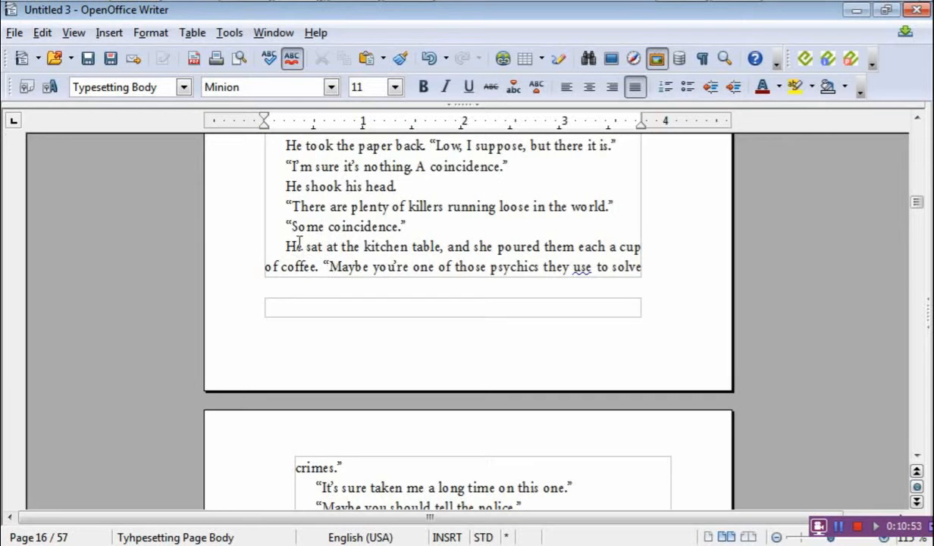
pyautogui.scroll(5, 303, 241)
pyautogui.scroll(15, 322, 238)
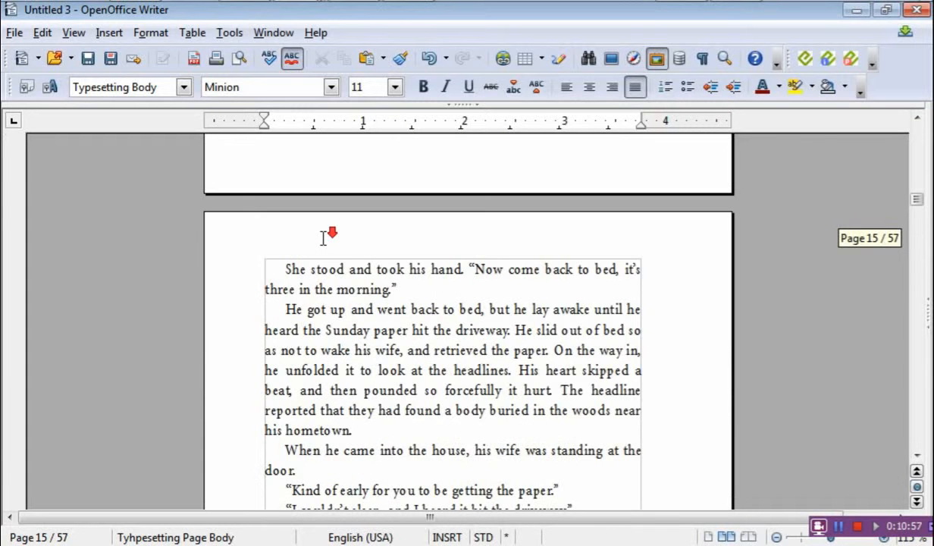
pyautogui.scroll(-1, 323, 237)
pyautogui.scroll(12, 409, 340)
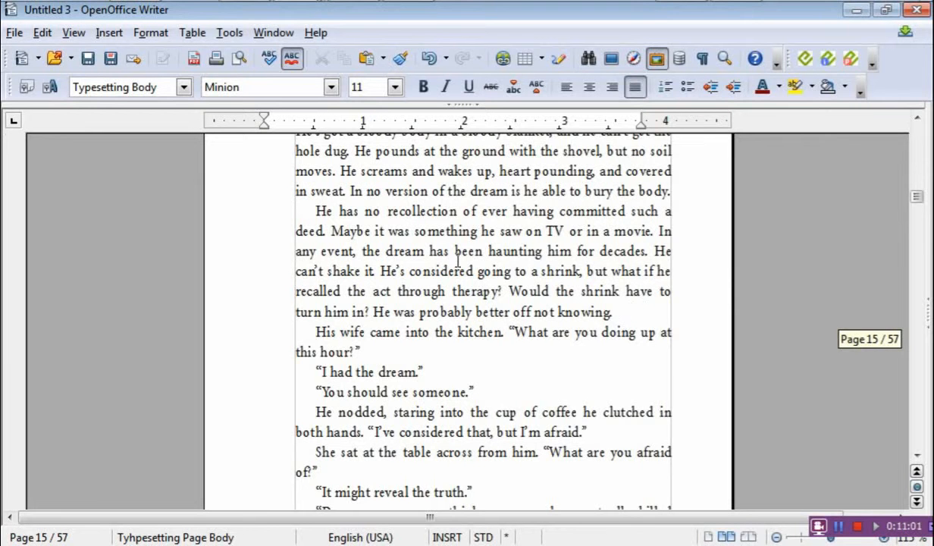
# - Set the character scale width of the "He rolls the body in a blanket" paragraph on page 15 to 100%
pyautogui.scroll(1, 458, 262)
pyautogui.scroll(3, 385, 256)
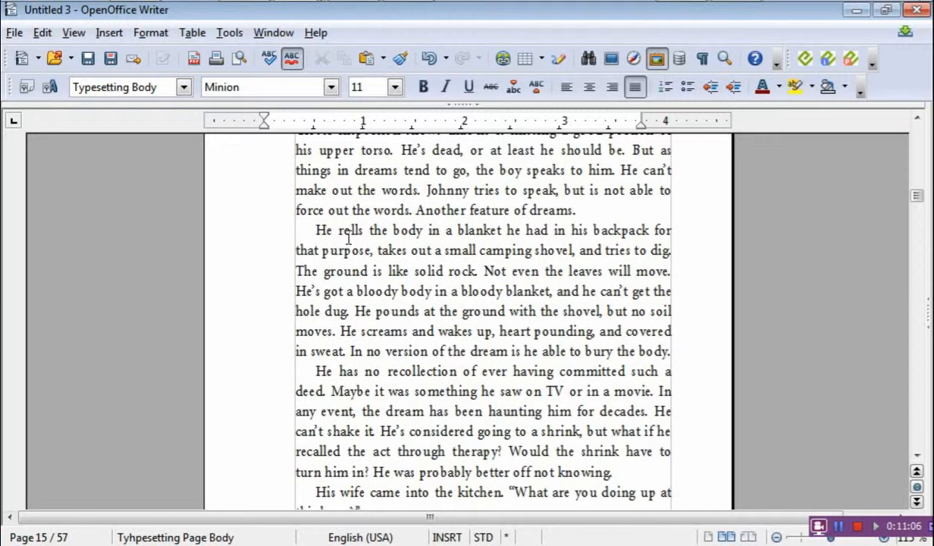
pyautogui.moveTo(304, 227); pyautogui.dragTo(671, 348)
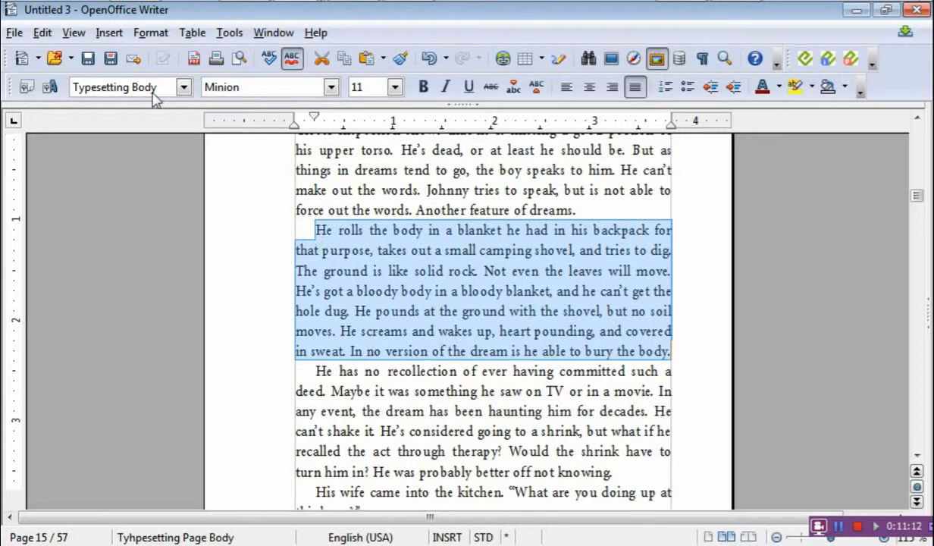
pyautogui.click(148, 35)
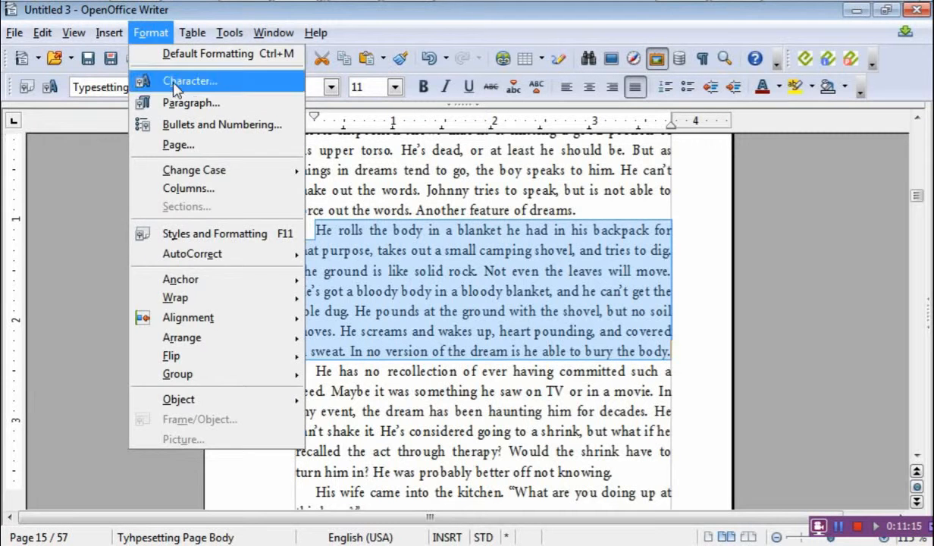
pyautogui.click(173, 83)
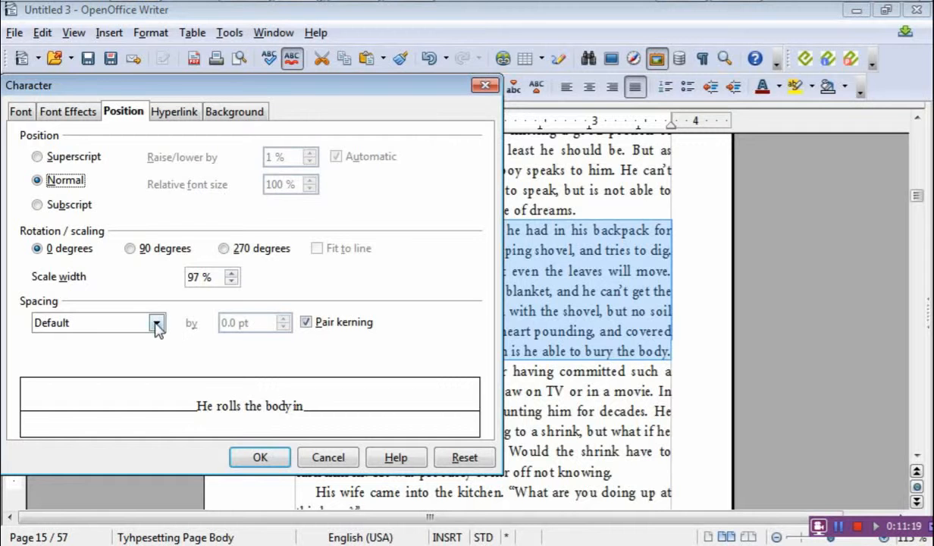
pyautogui.click(158, 324)
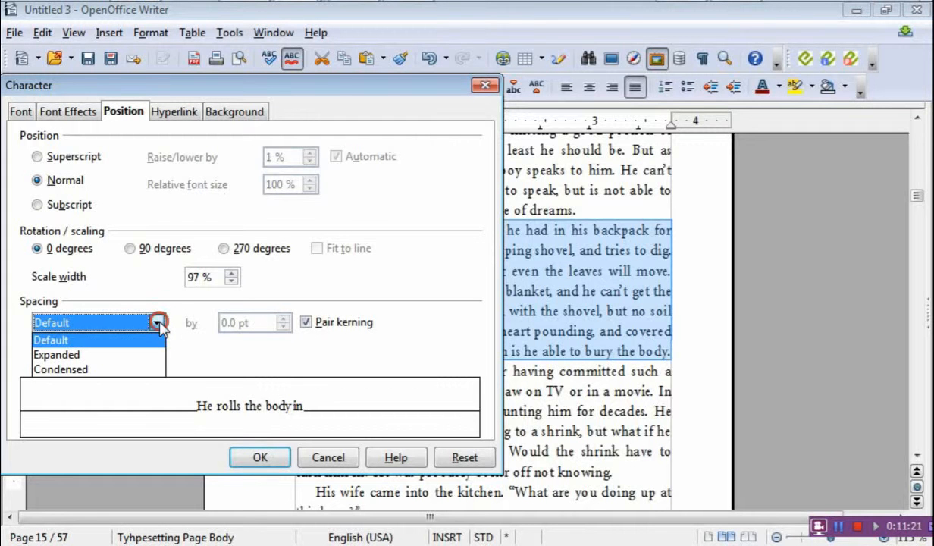
pyautogui.click(157, 324)
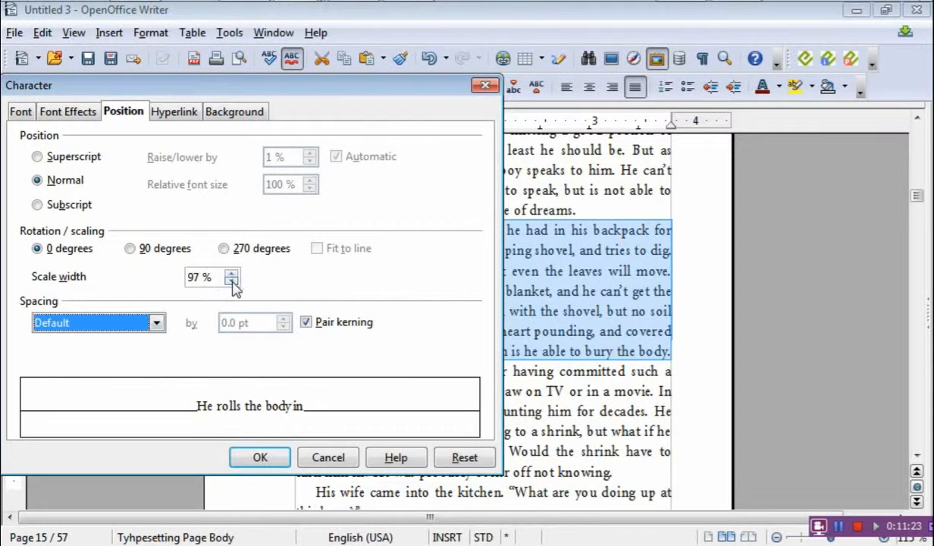
pyautogui.click(231, 280)
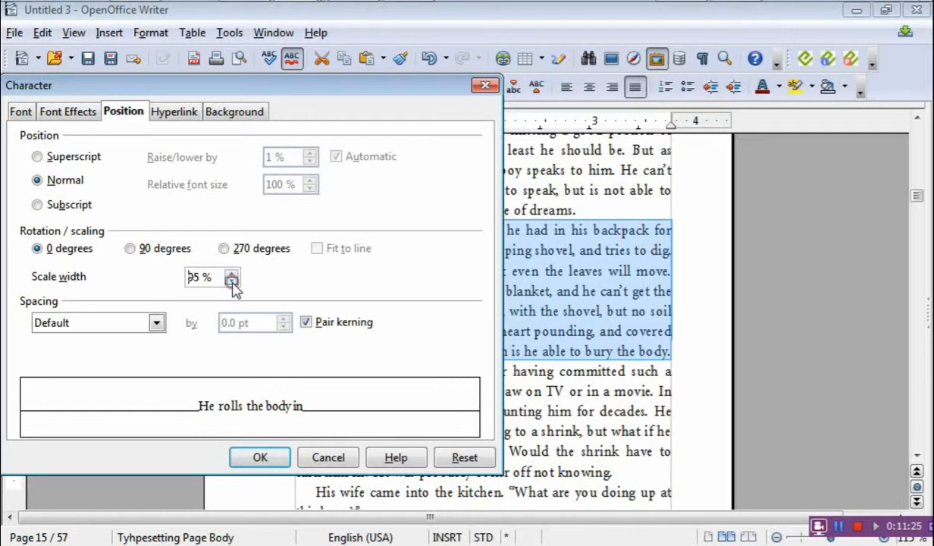
pyautogui.click(232, 280)
pyautogui.click(231, 273)
pyautogui.click(232, 274)
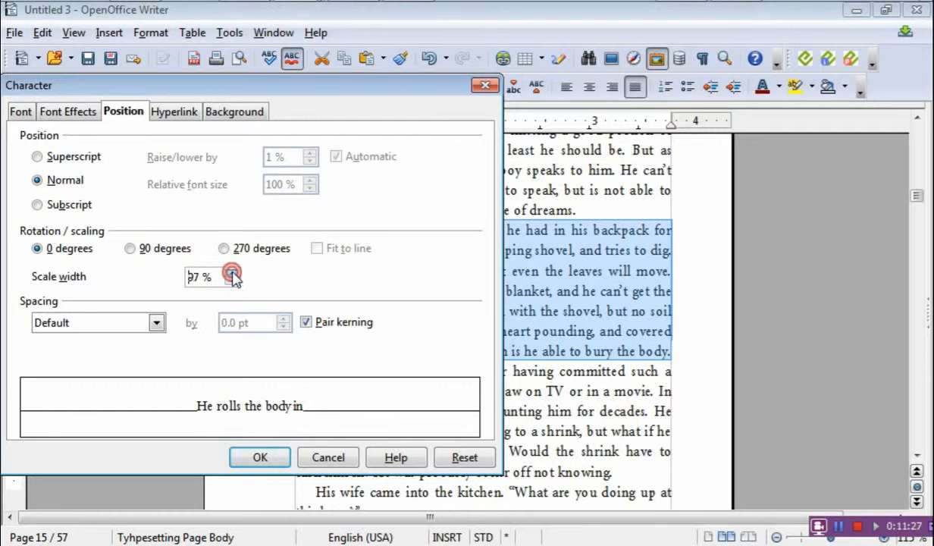
pyautogui.click(232, 274)
pyautogui.click(231, 273)
pyautogui.click(232, 274)
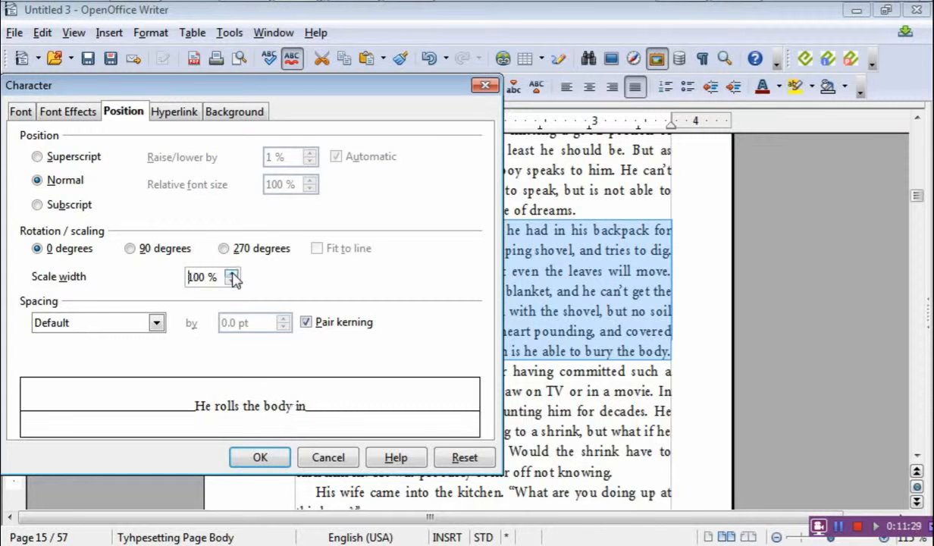
pyautogui.click(259, 460)
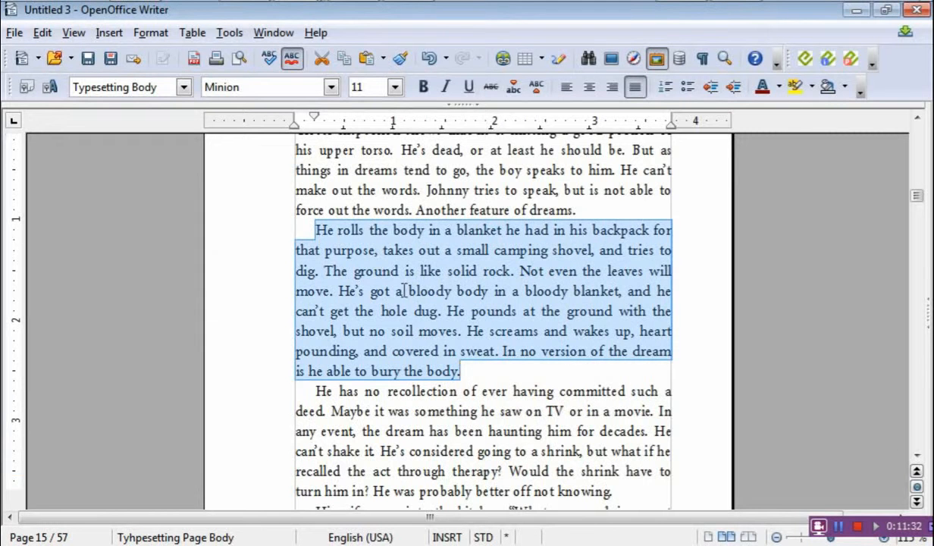
pyautogui.click(497, 404)
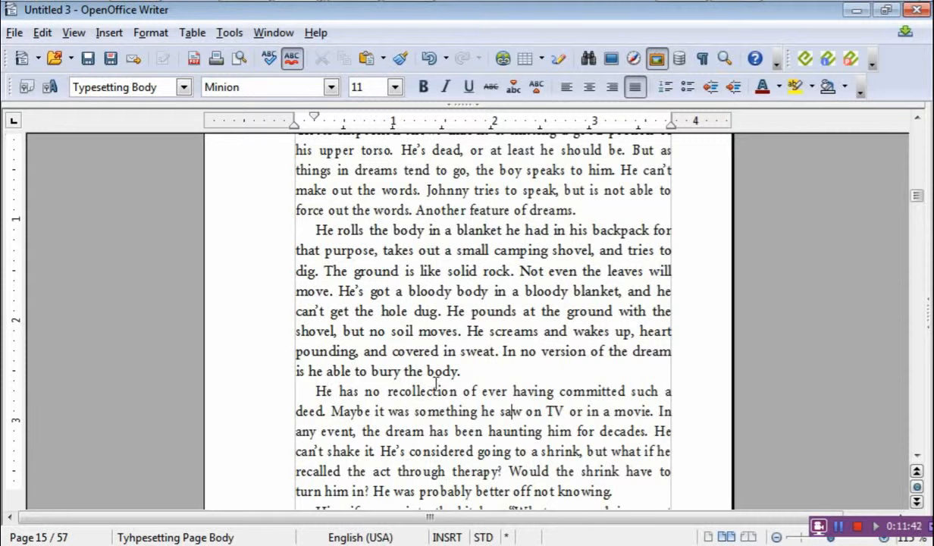
# - Examine how the text breaks from page 15 to 16 and from page 16 to 17 with the rescaled paragraph
pyautogui.scroll(-4, 393, 334)
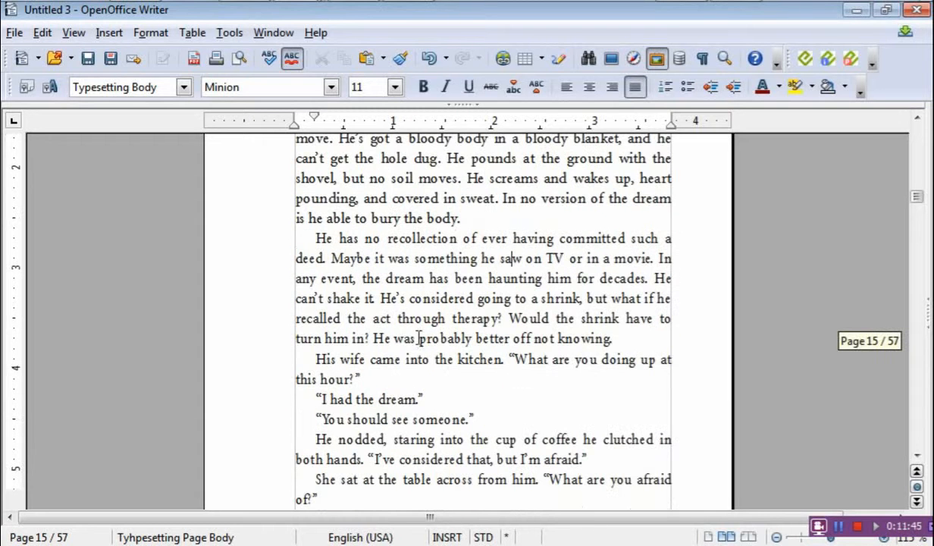
pyautogui.scroll(-5, 435, 333)
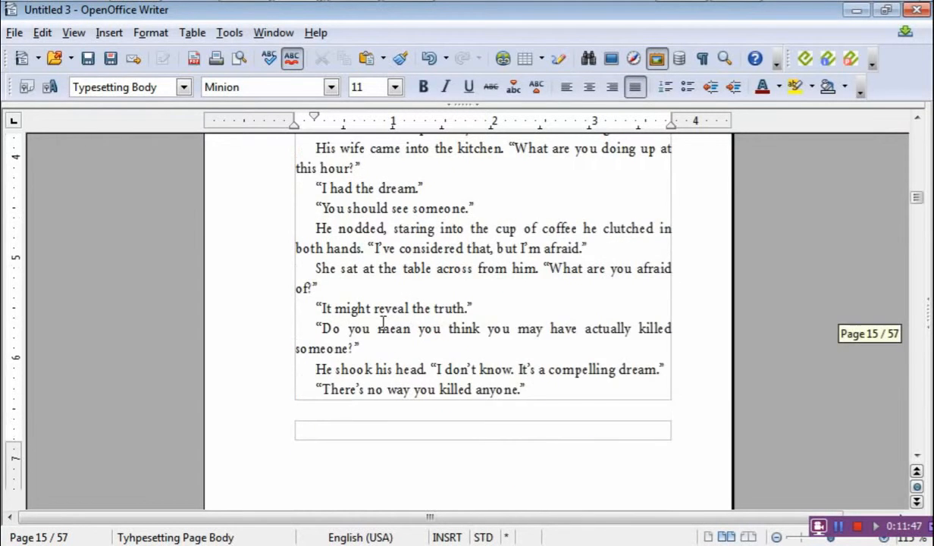
pyautogui.scroll(-5, 383, 323)
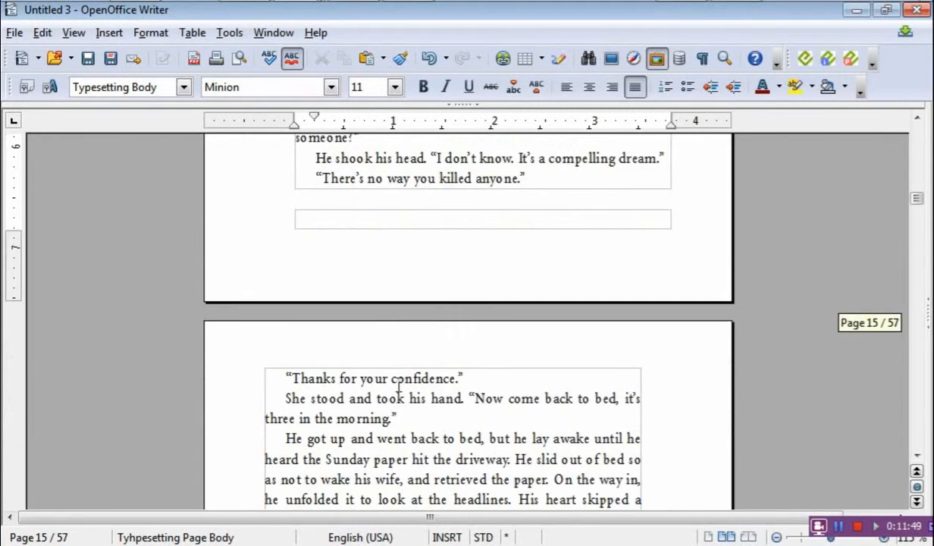
pyautogui.scroll(-1, 399, 384)
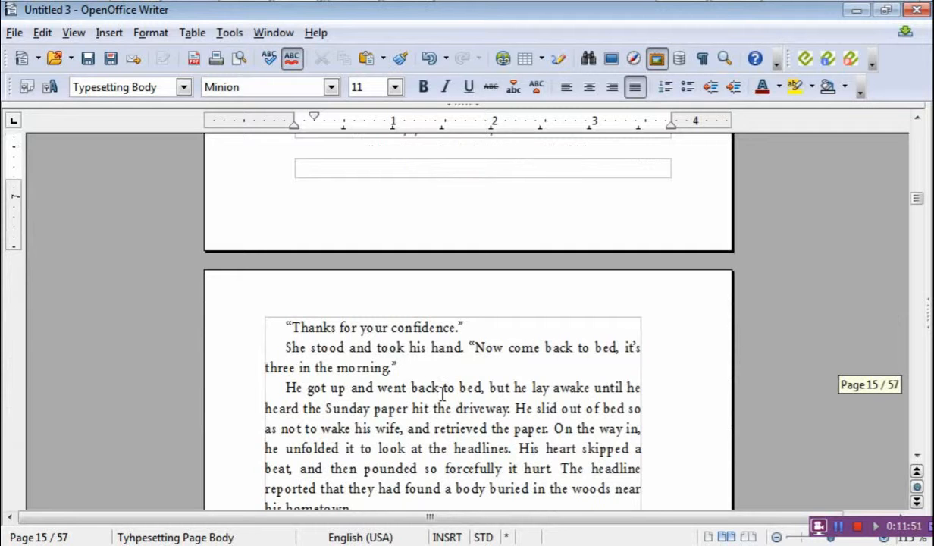
pyautogui.scroll(4, 409, 382)
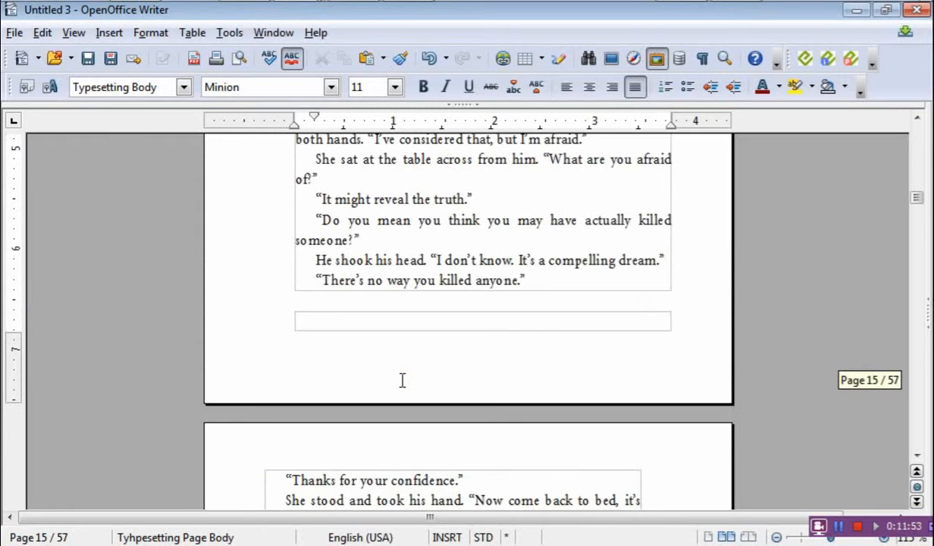
pyautogui.scroll(-15, 402, 379)
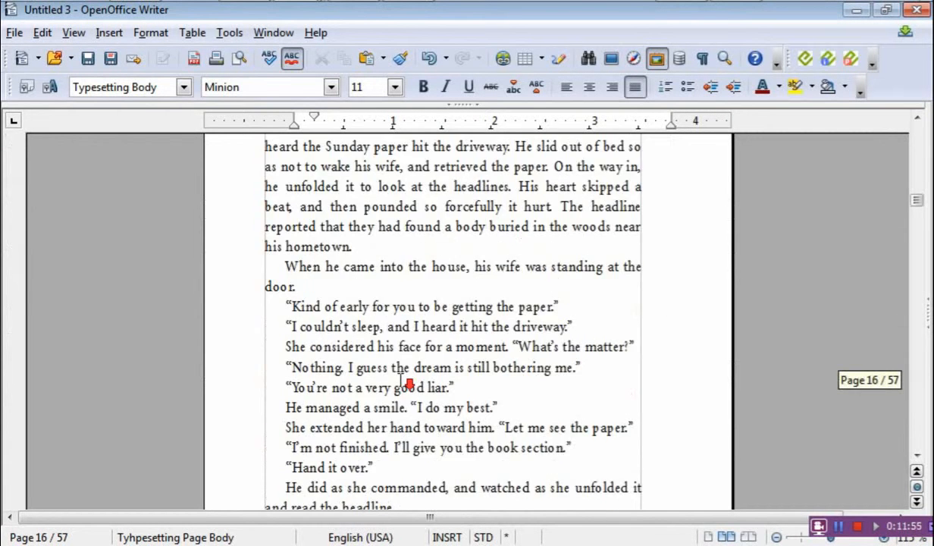
pyautogui.scroll(-3, 402, 380)
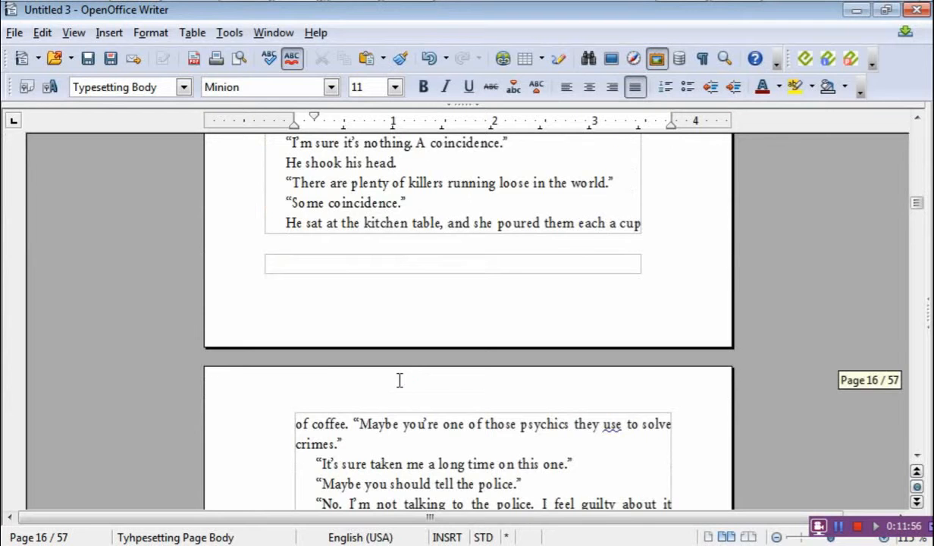
pyautogui.scroll(-1, 406, 385)
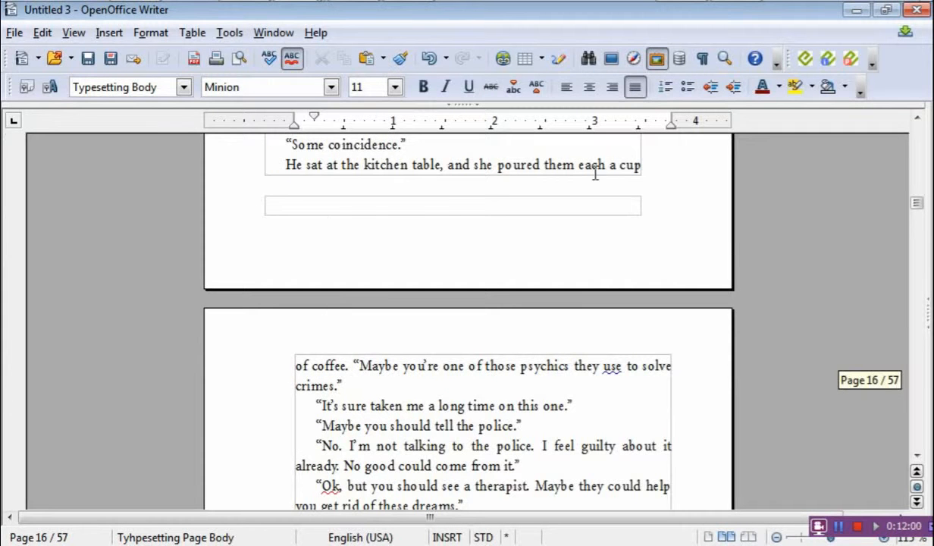
# - Condense the character spacing of the "She sat at the table across from him" paragraph on page 15 by 0.1 pt
pyautogui.scroll(8, 375, 166)
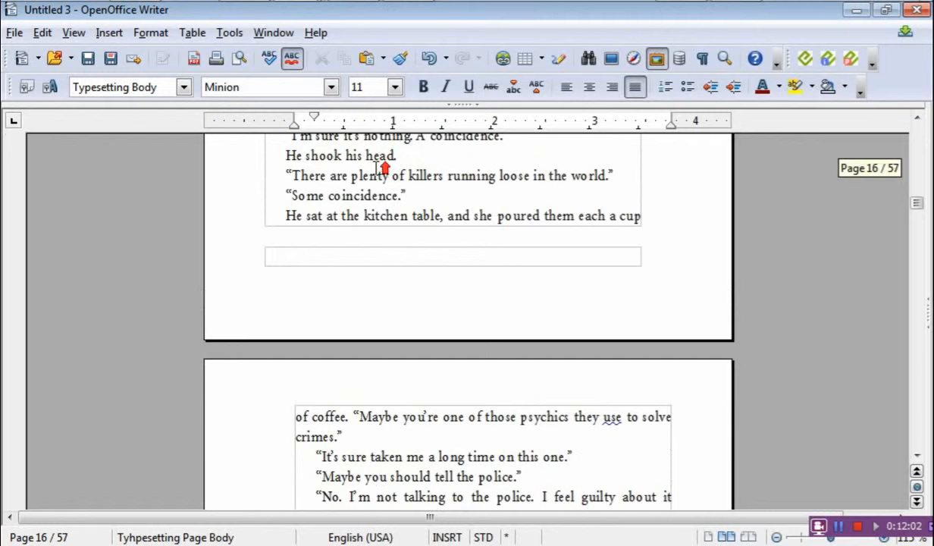
pyautogui.scroll(3, 376, 169)
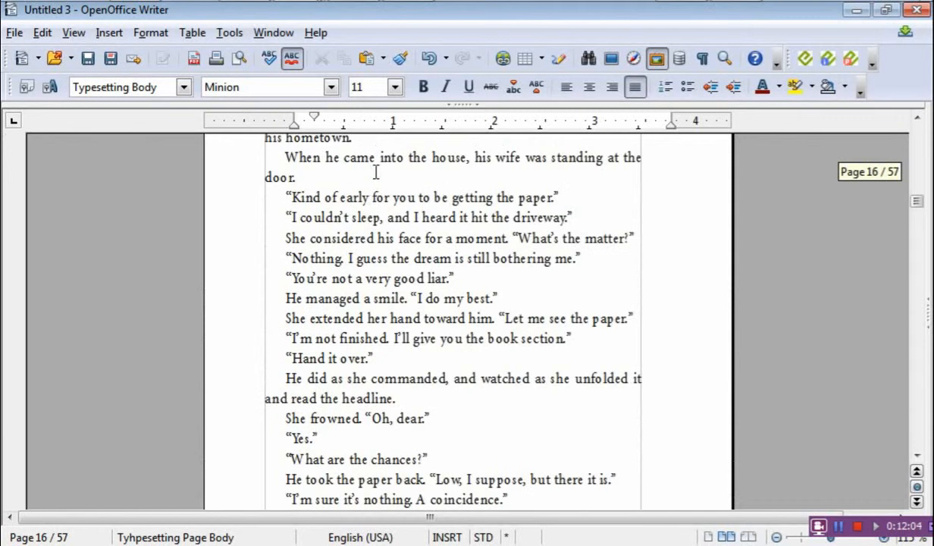
pyautogui.scroll(4, 374, 177)
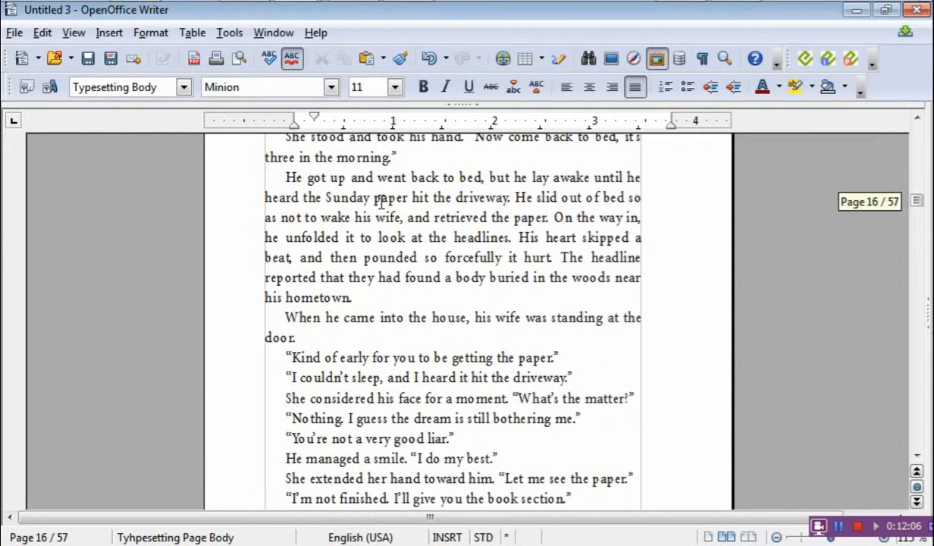
pyautogui.scroll(3, 381, 202)
pyautogui.scroll(8, 382, 207)
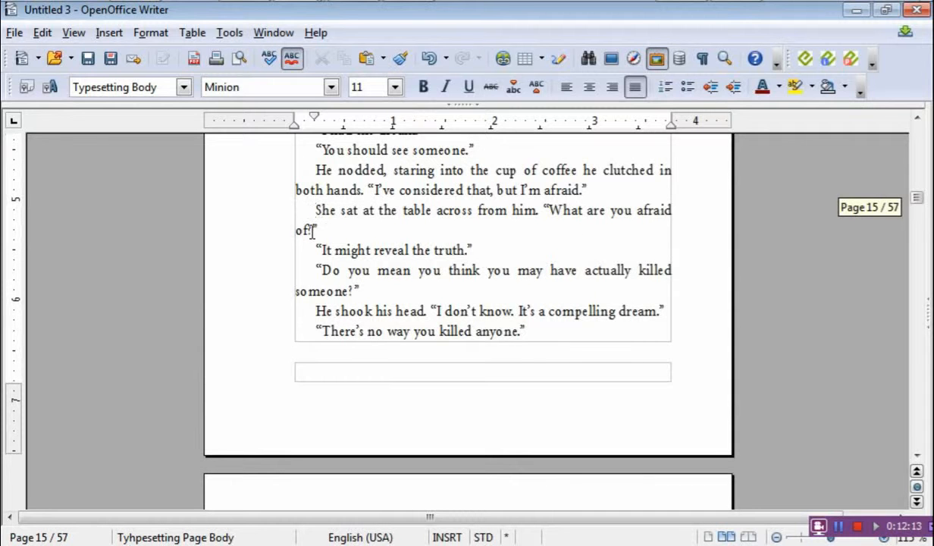
pyautogui.moveTo(313, 210); pyautogui.dragTo(320, 231)
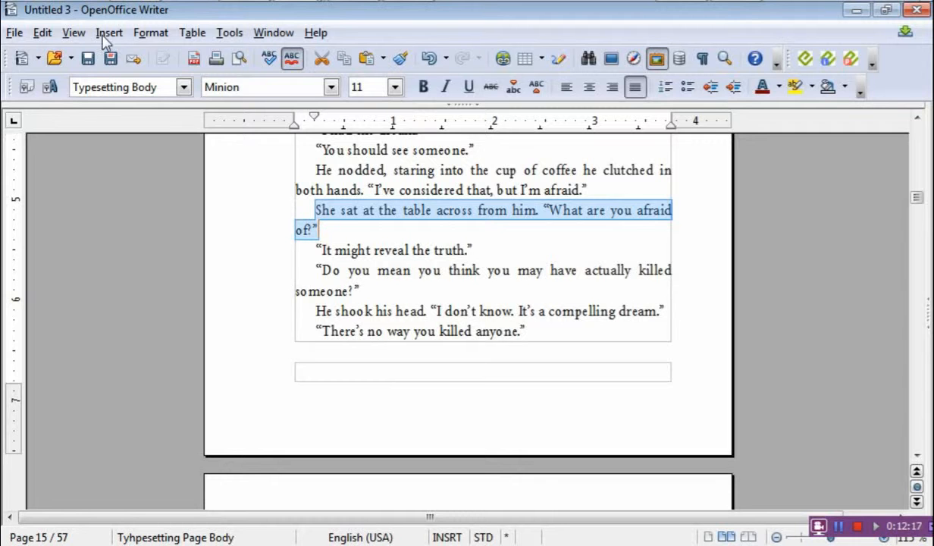
pyautogui.click(148, 32)
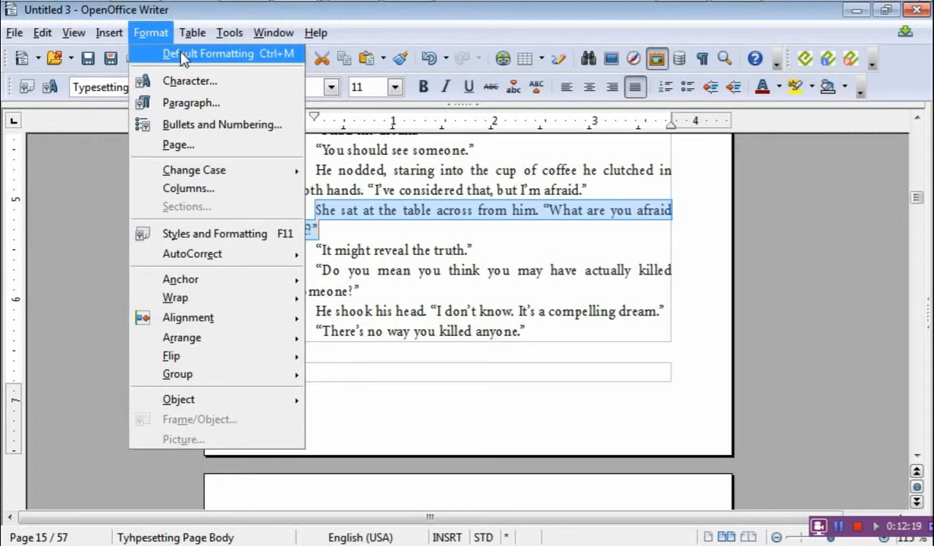
pyautogui.click(184, 84)
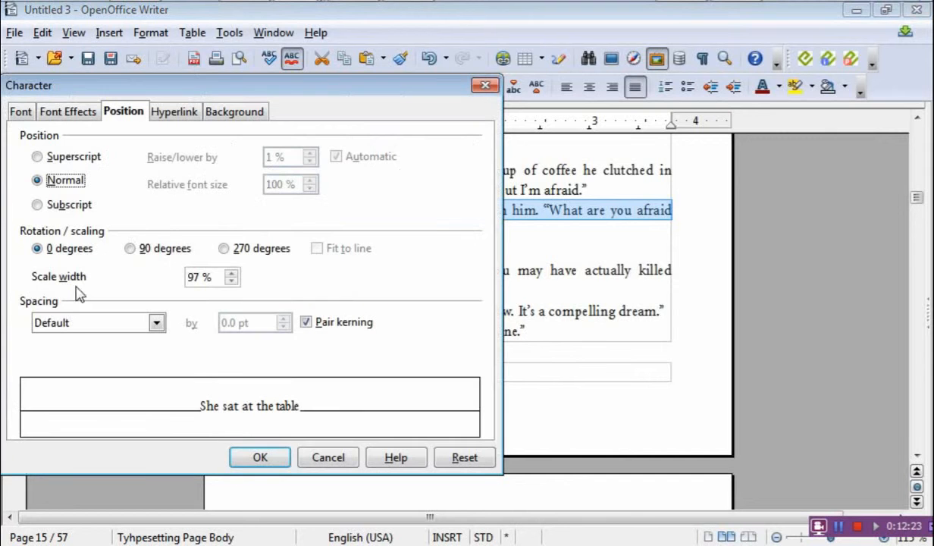
pyautogui.click(155, 324)
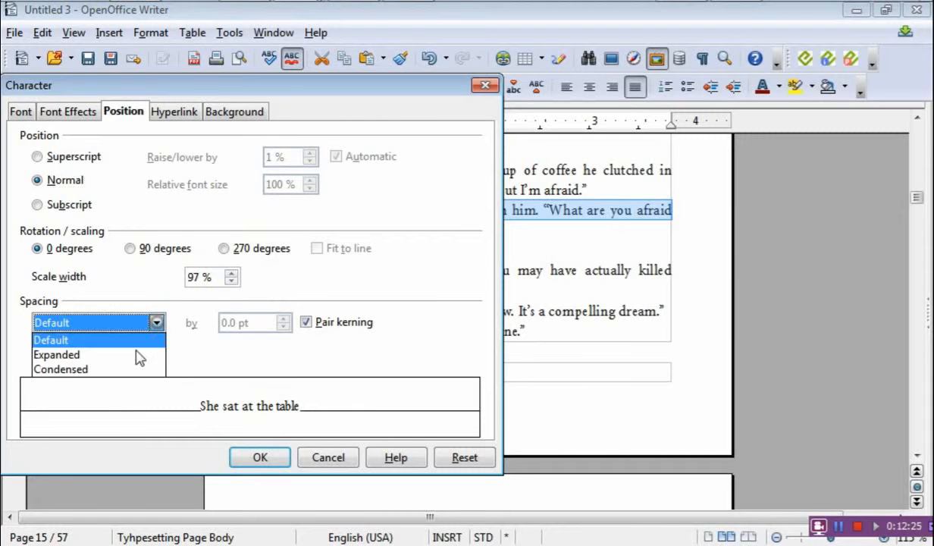
pyautogui.click(116, 370)
pyautogui.doubleClick(235, 323)
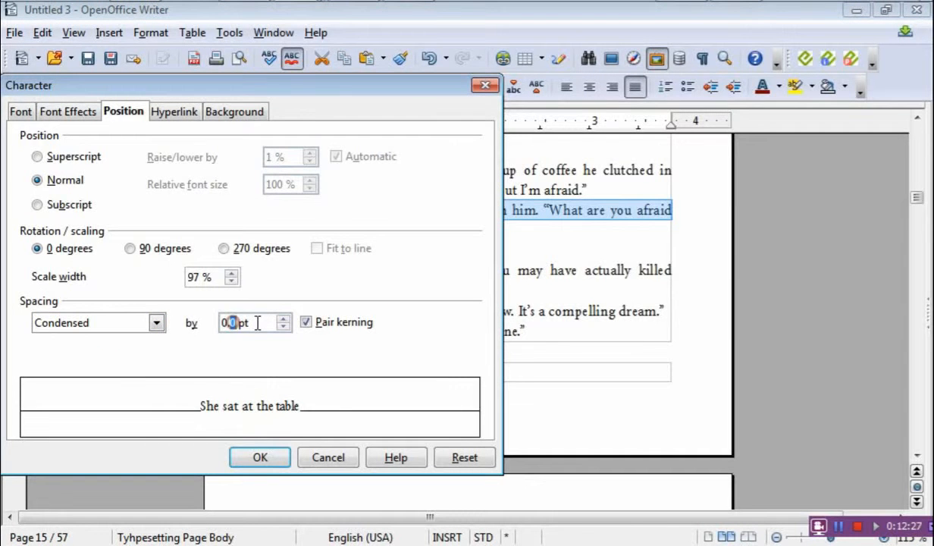
pyautogui.write('1')
pyautogui.click(259, 458)
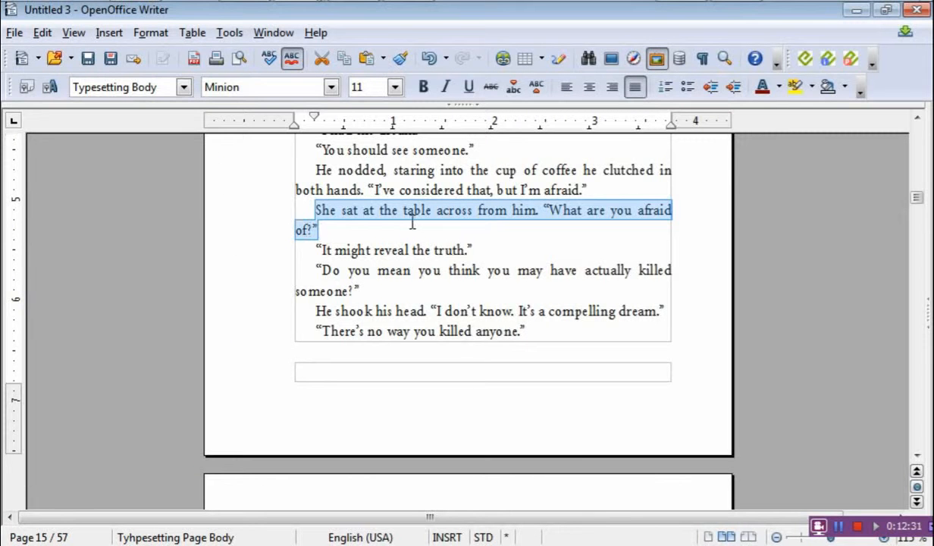
# - Set the character scale width of the "She sat at the table across from him" paragraph on page 15 to 96%
pyautogui.click(150, 33)
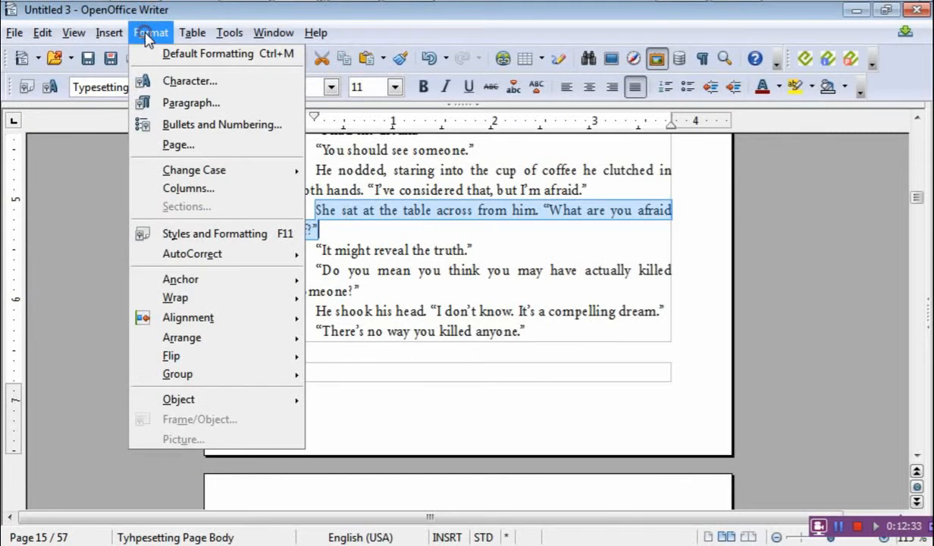
pyautogui.click(177, 84)
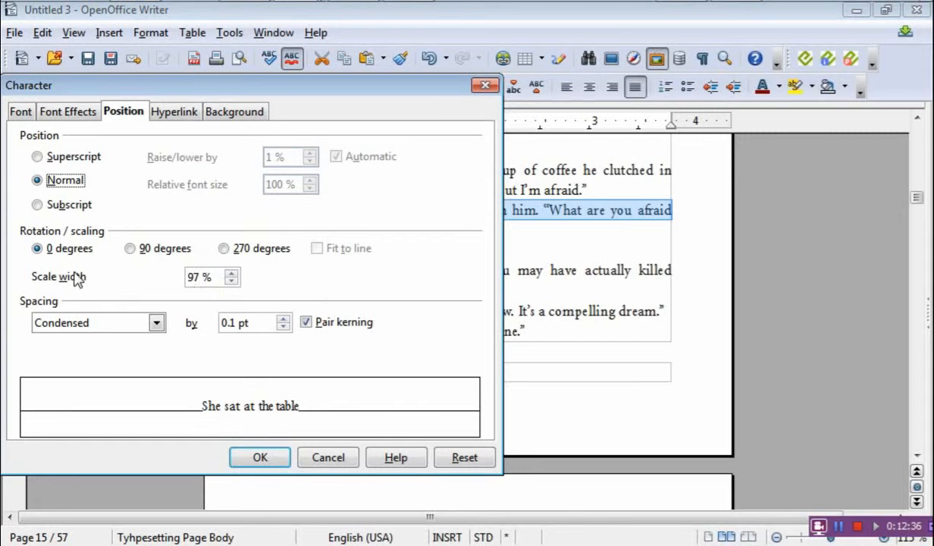
pyautogui.click(231, 281)
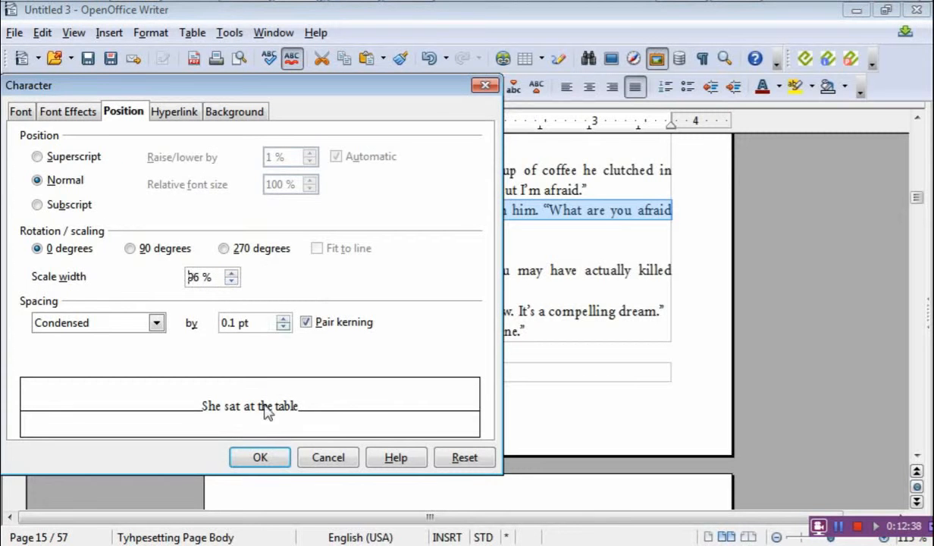
pyautogui.click(259, 464)
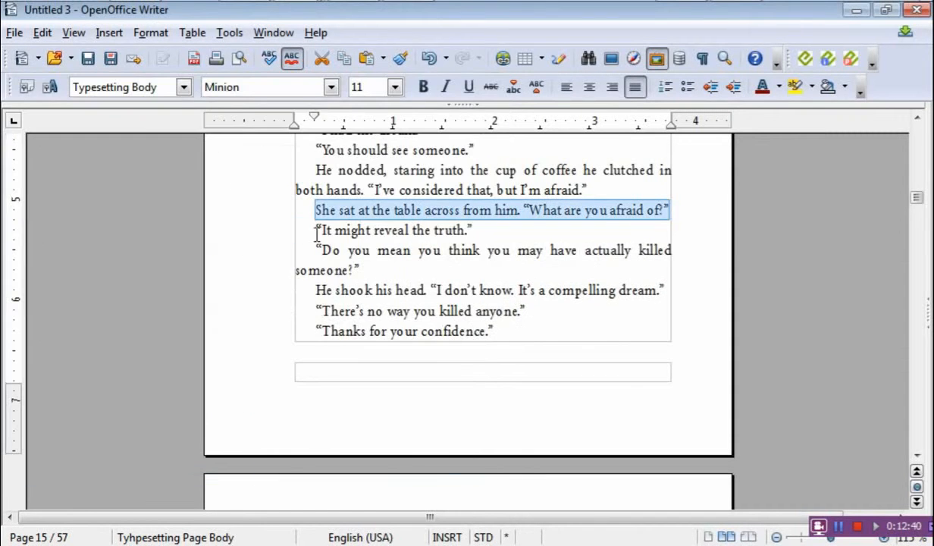
pyautogui.click(413, 258)
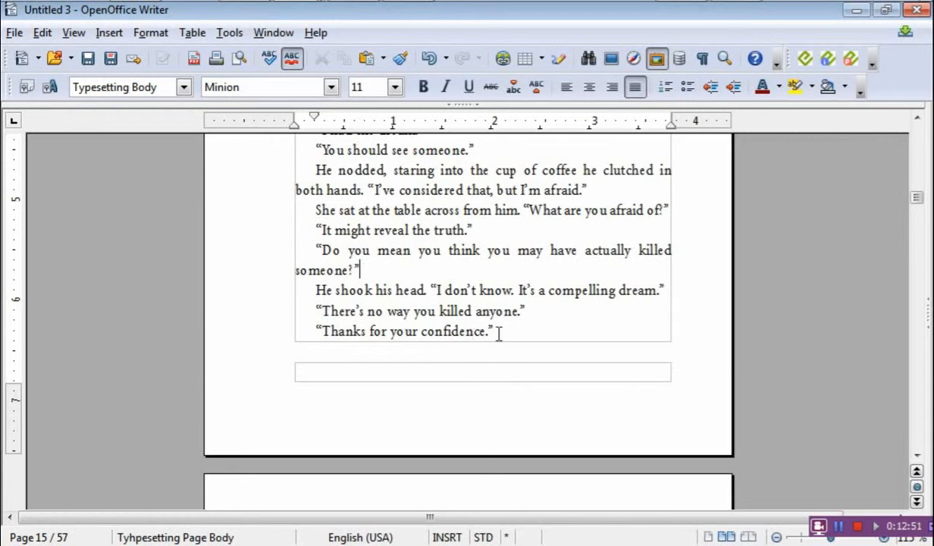
# - Examine how the text breaks from page 15 to 16 and from page 16 to 17 with the narrowed paragraph
pyautogui.scroll(-3, 437, 243)
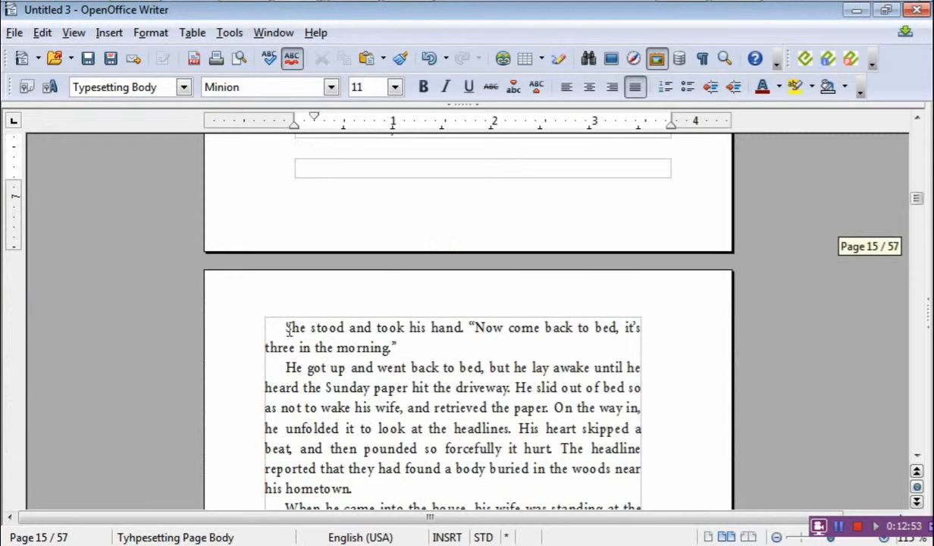
pyautogui.scroll(-9, 392, 355)
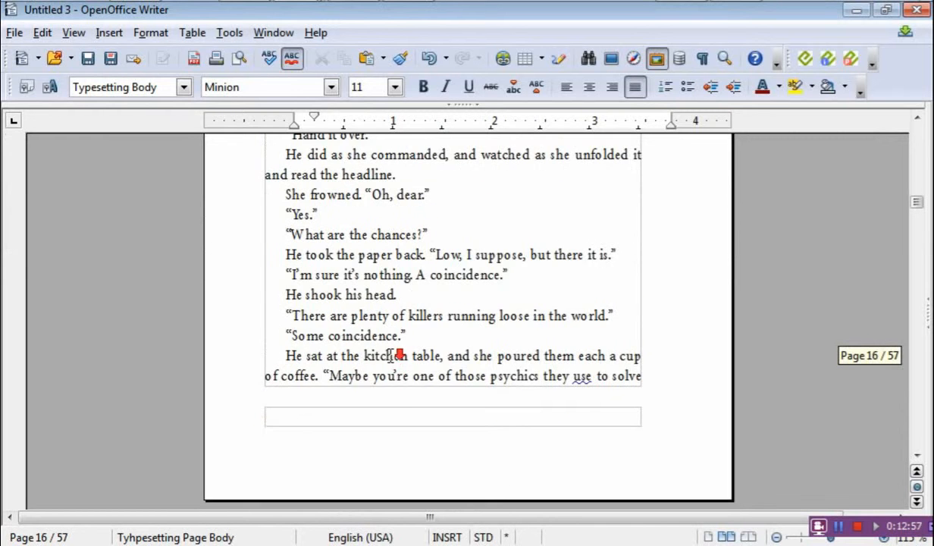
pyautogui.scroll(-2, 390, 352)
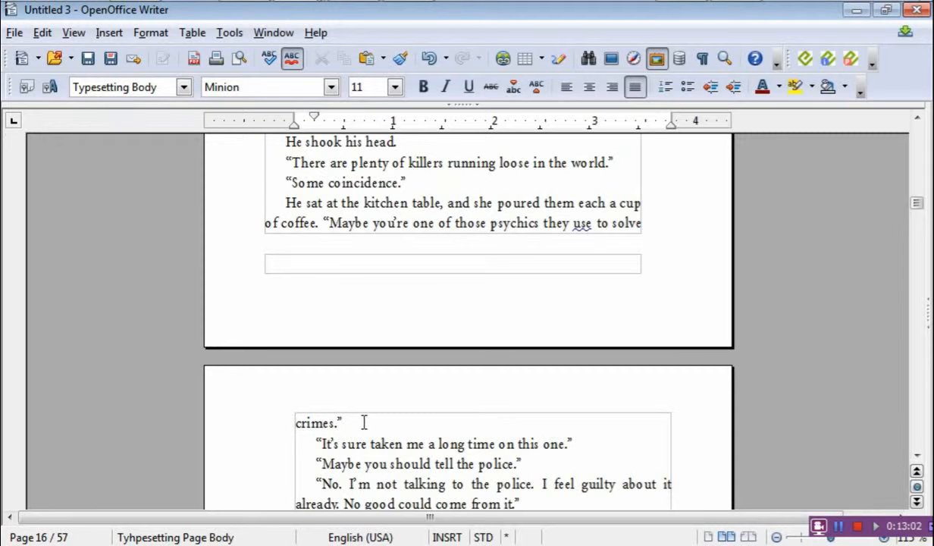
pyautogui.scroll(6, 355, 423)
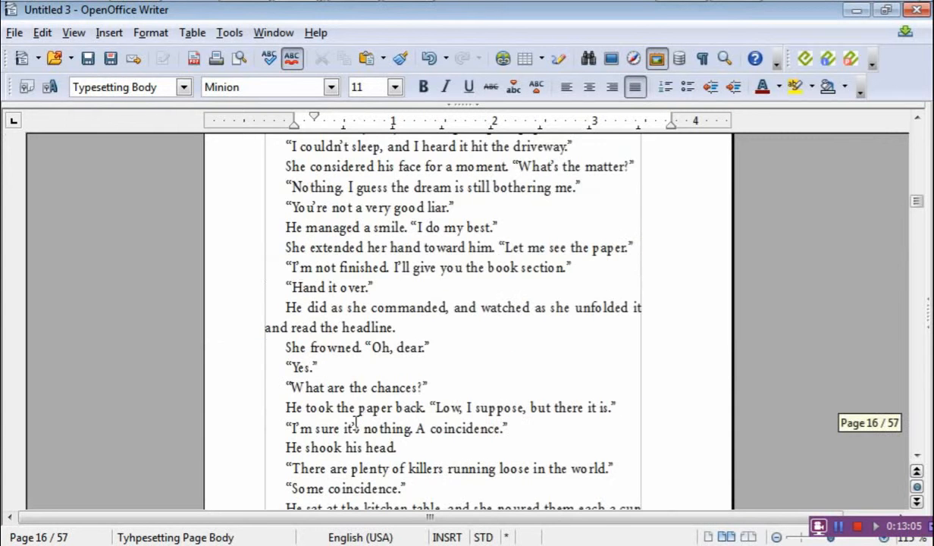
pyautogui.scroll(2, 356, 423)
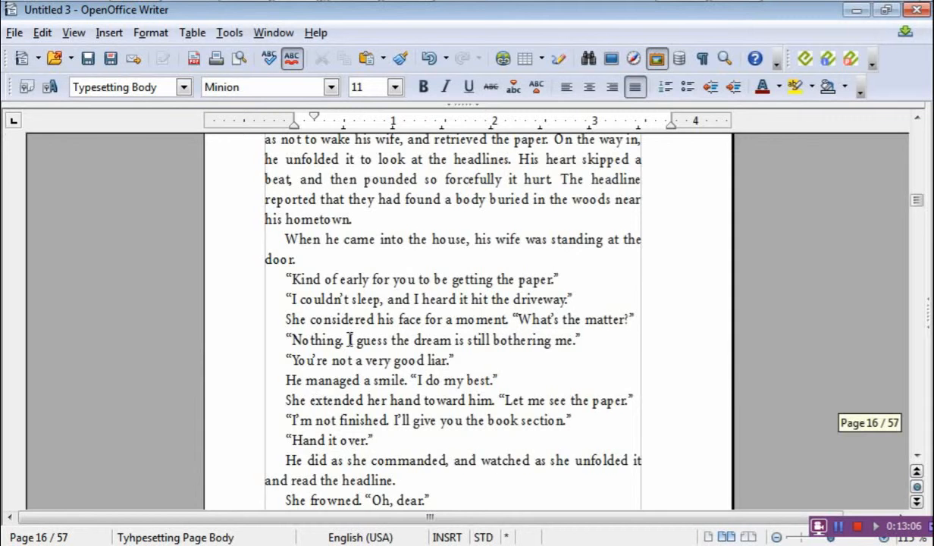
pyautogui.scroll(-9, 350, 339)
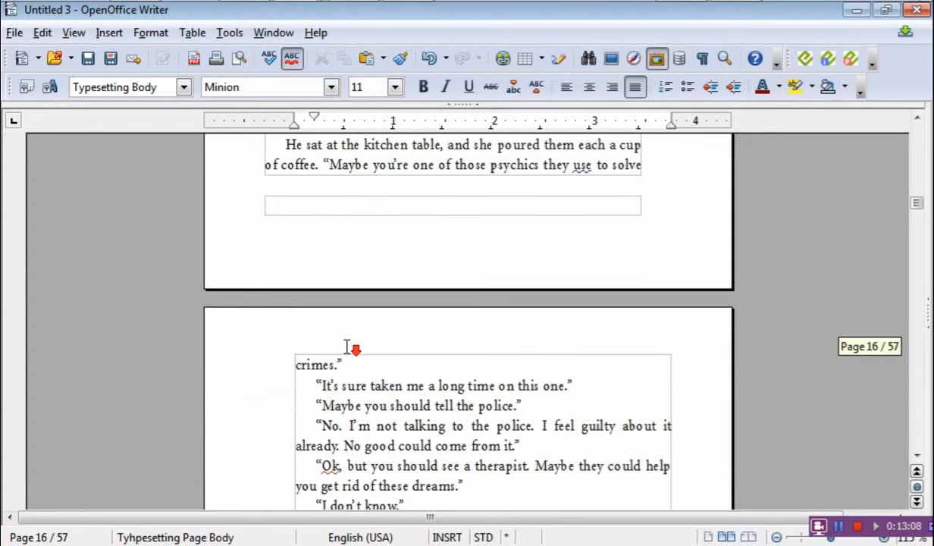
pyautogui.scroll(5, 347, 347)
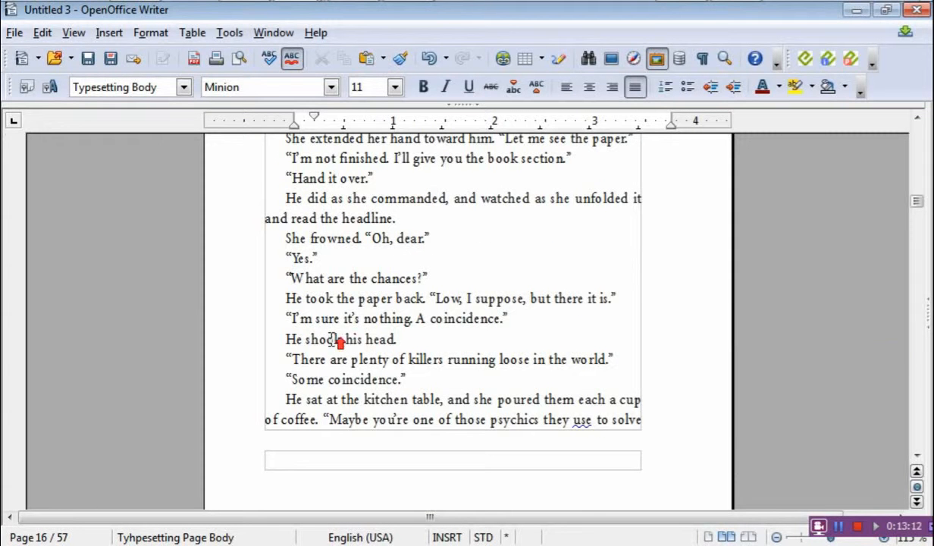
pyautogui.scroll(5, 331, 339)
pyautogui.scroll(3, 286, 241)
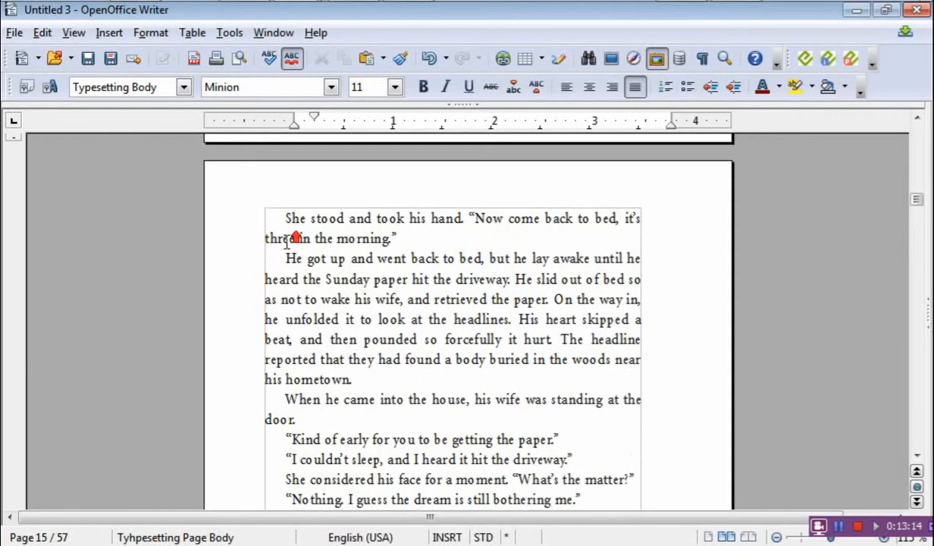
# - Undo the last scale width change to the "She sat at the table across from him" paragraph on page 15
pyautogui.scroll(7, 323, 195)
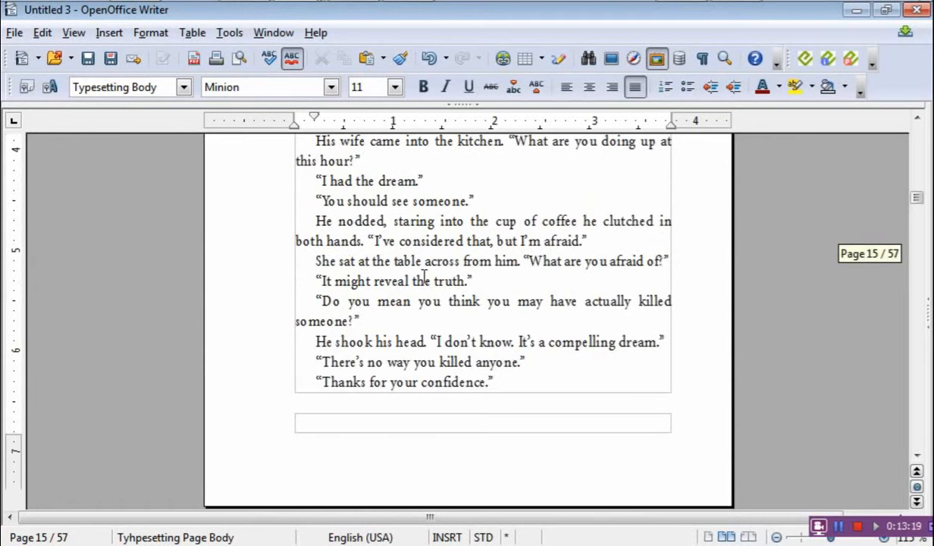
pyautogui.scroll(2, 385, 244)
pyautogui.click(429, 60)
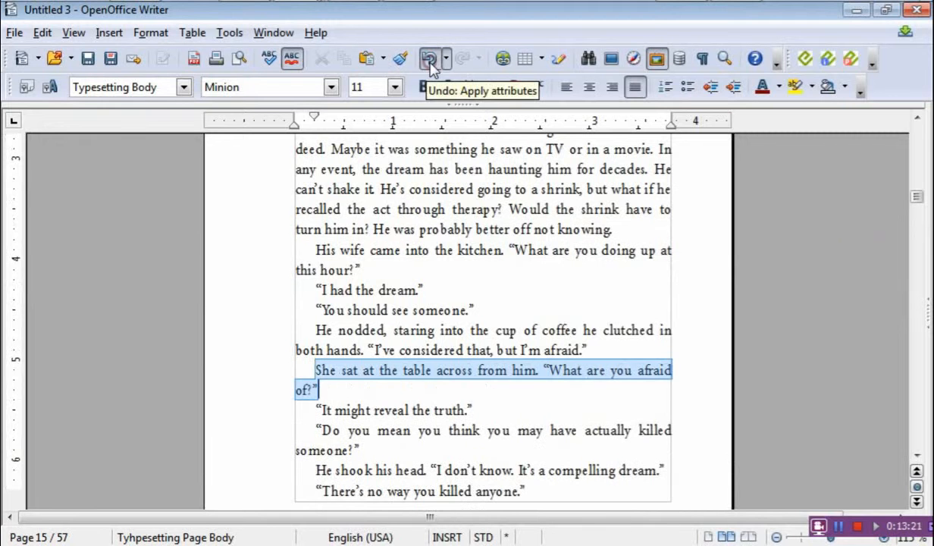
pyautogui.click(395, 430)
# - Review the page breaks from page 15 to 17 and the paragraphs on page 17 for one to tighten
pyautogui.scroll(-5, 396, 386)
pyautogui.scroll(-2, 327, 316)
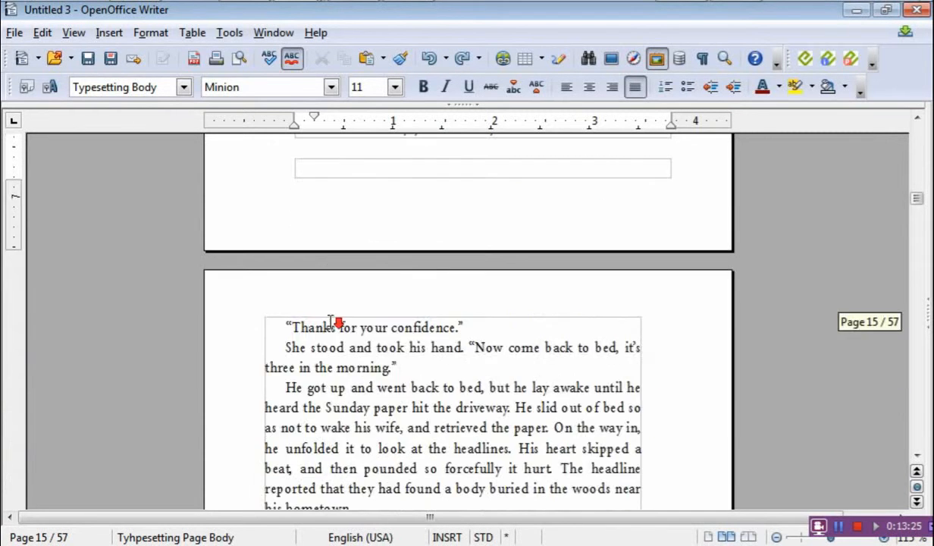
pyautogui.scroll(-15, 330, 322)
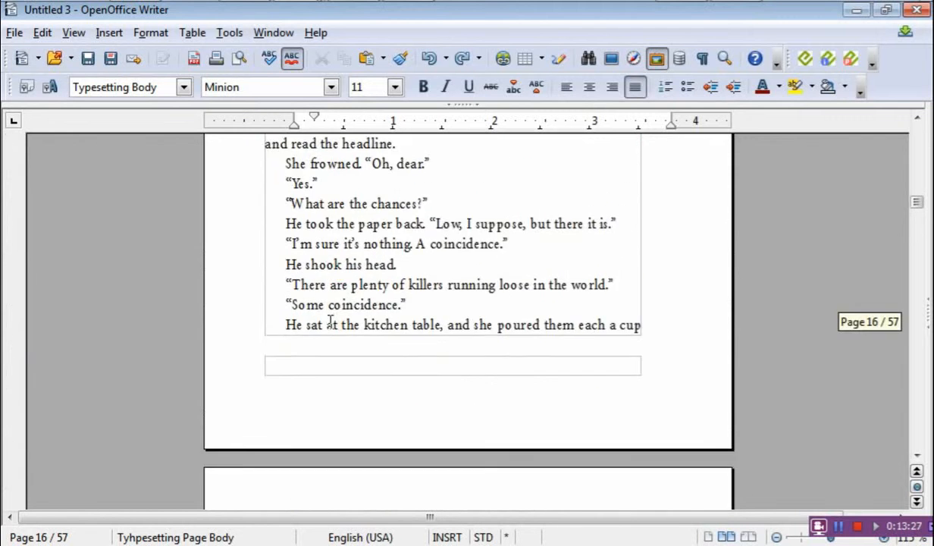
pyautogui.scroll(-4, 330, 322)
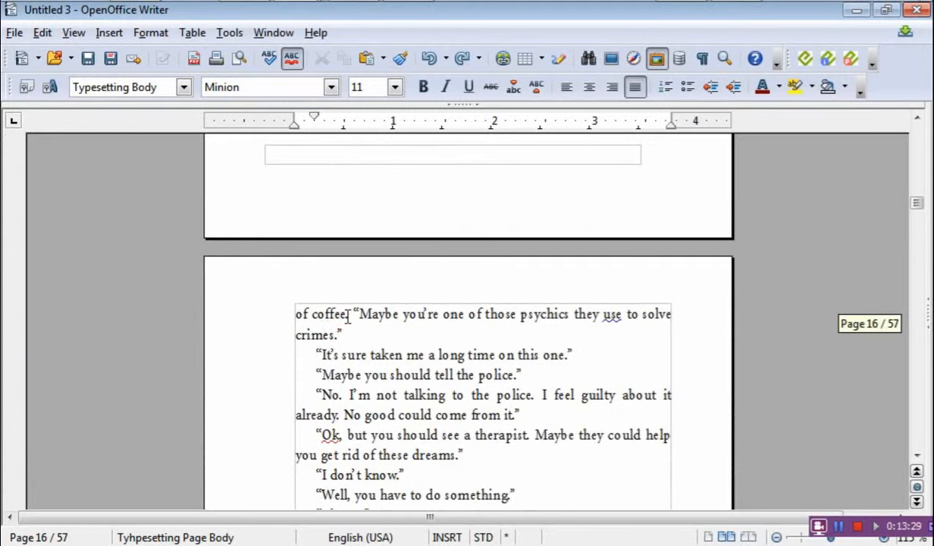
pyautogui.scroll(-4, 343, 335)
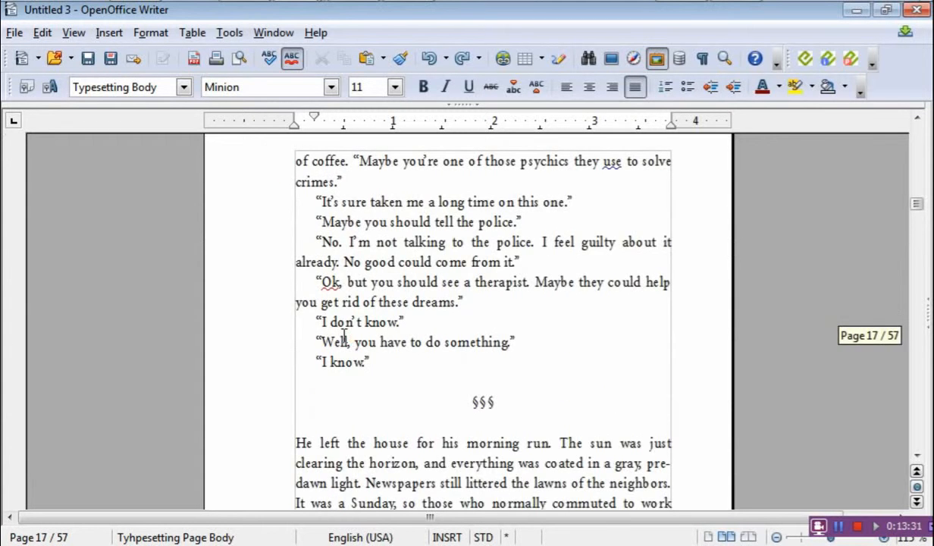
pyautogui.scroll(-4, 346, 335)
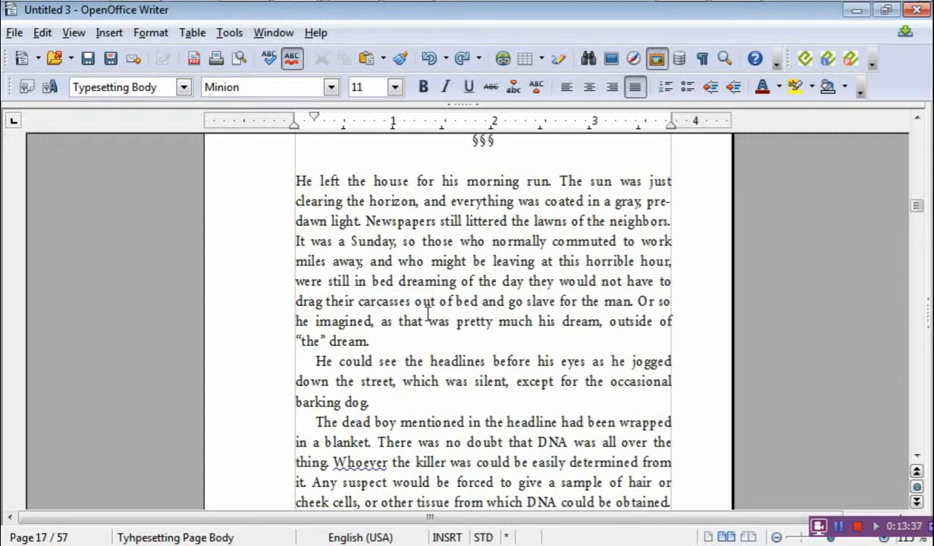
pyautogui.scroll(-1, 485, 328)
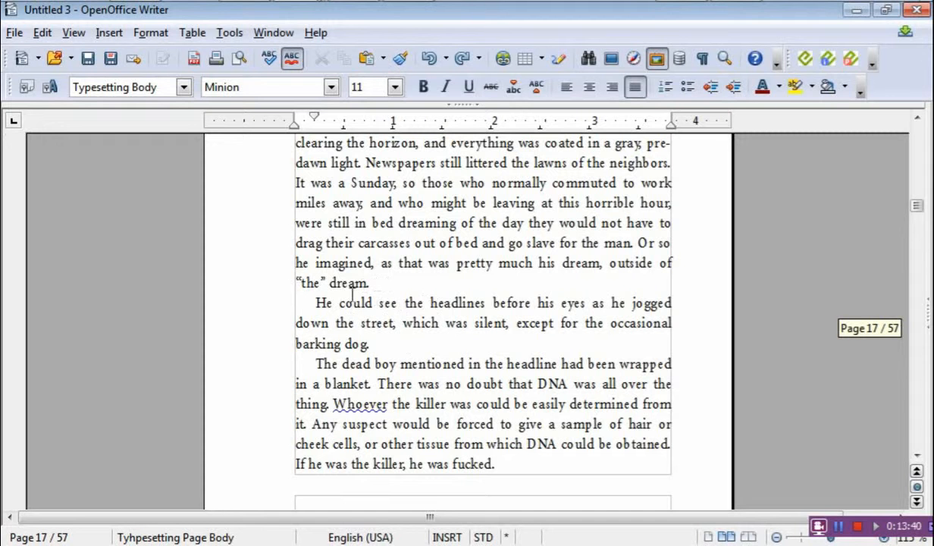
# - Condense the character spacing of the "He could see the headlines before his eyes" paragraph on page 17 by 0.1 pt
pyautogui.moveTo(315, 303); pyautogui.dragTo(371, 343)
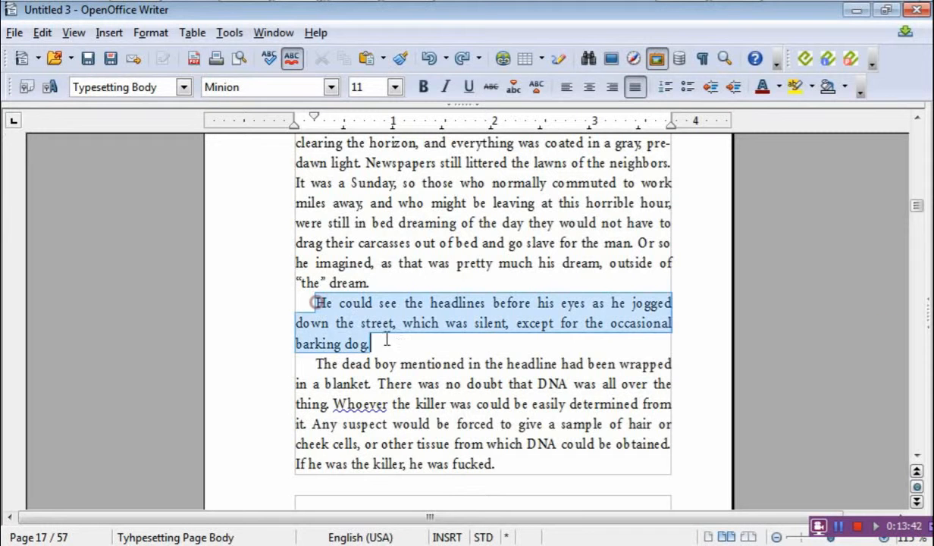
pyautogui.click(151, 32)
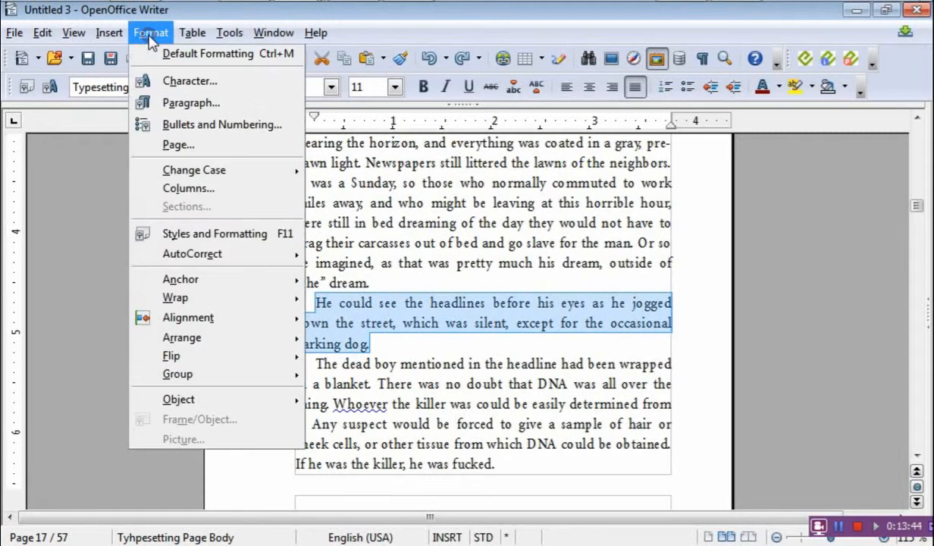
pyautogui.click(143, 79)
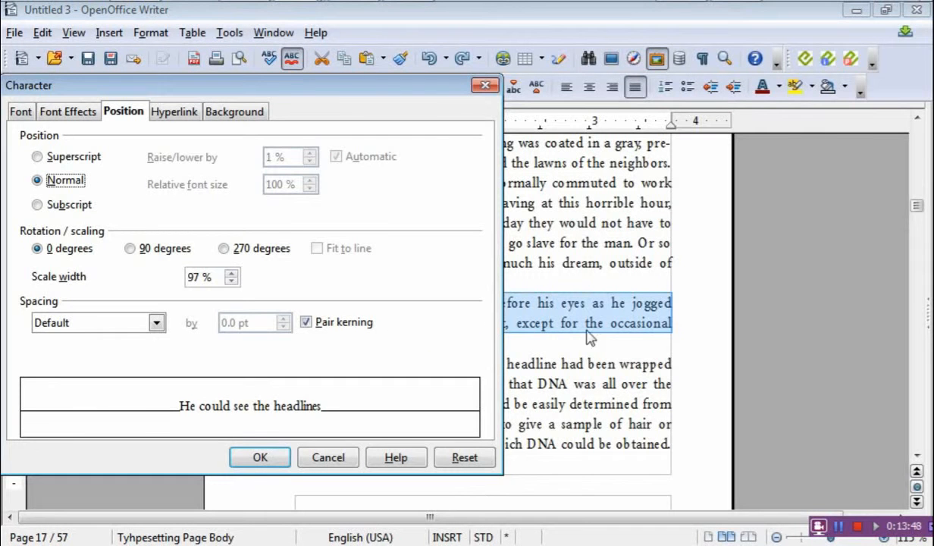
pyautogui.click(157, 322)
pyautogui.click(128, 368)
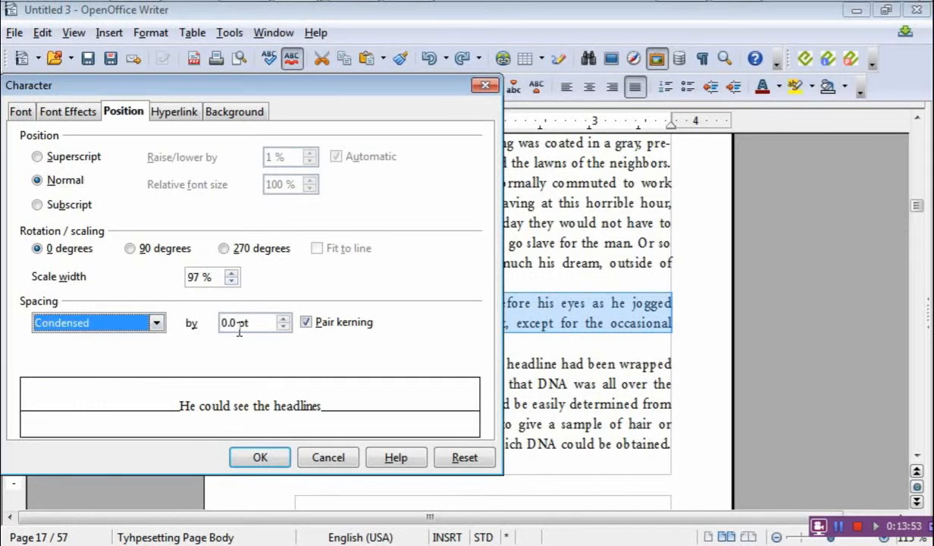
pyautogui.doubleClick(230, 324)
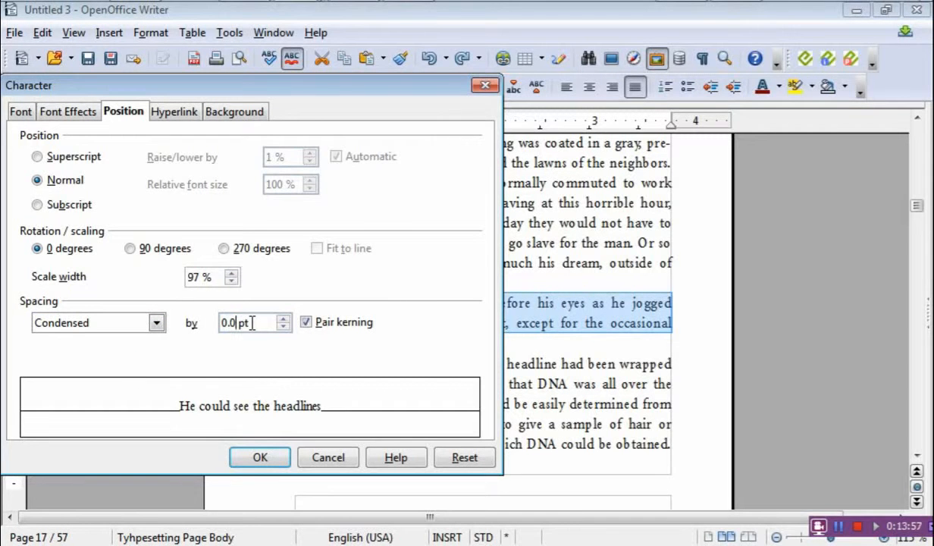
pyautogui.press('Up')
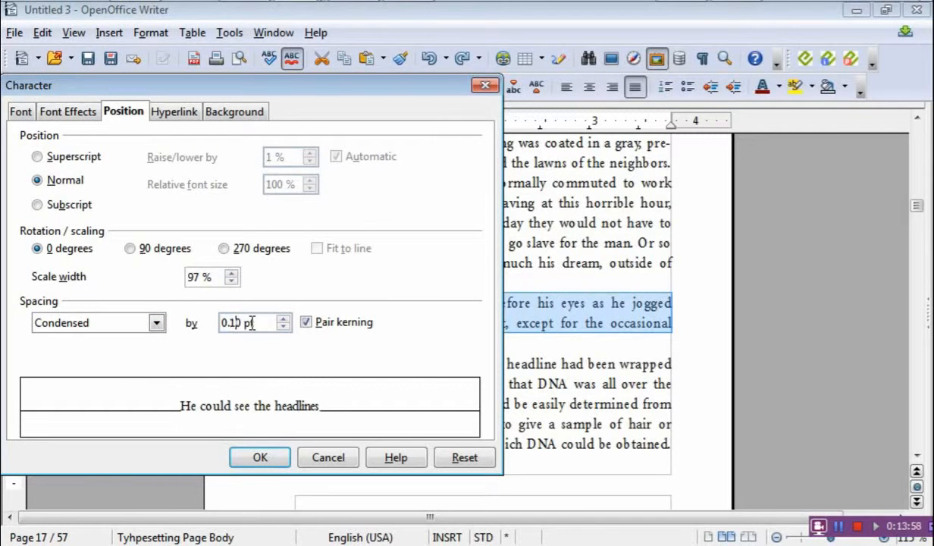
pyautogui.click(247, 457)
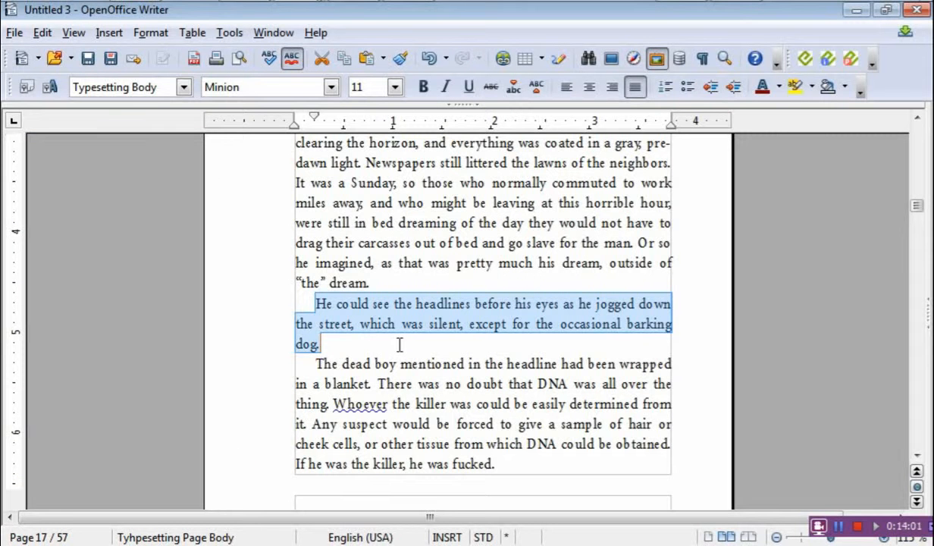
# - Examine the break from page 17 to 18 and the Courier paragraph beginning "Perhaps he should turn himself in" on page 18
pyautogui.scroll(-1, 400, 344)
pyautogui.click(362, 347)
pyautogui.scroll(-1, 438, 361)
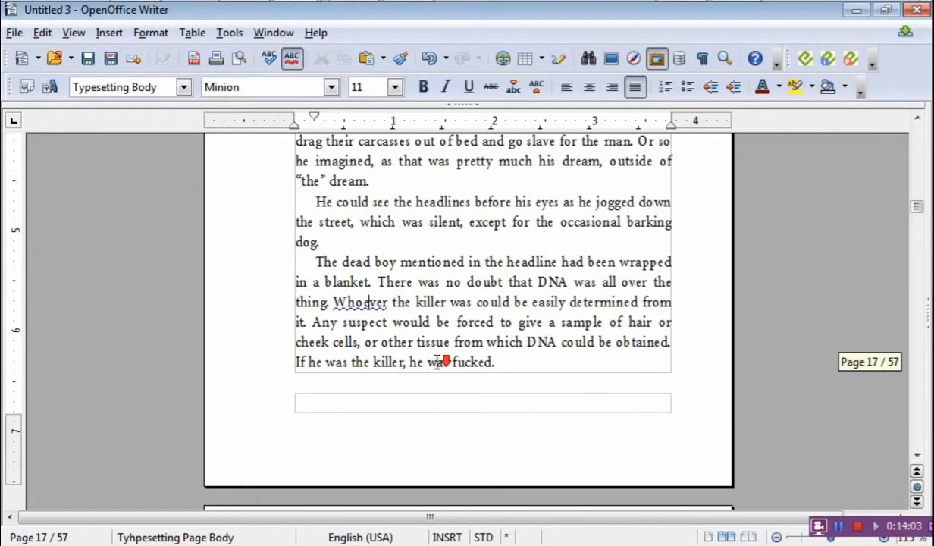
pyautogui.scroll(-7, 436, 362)
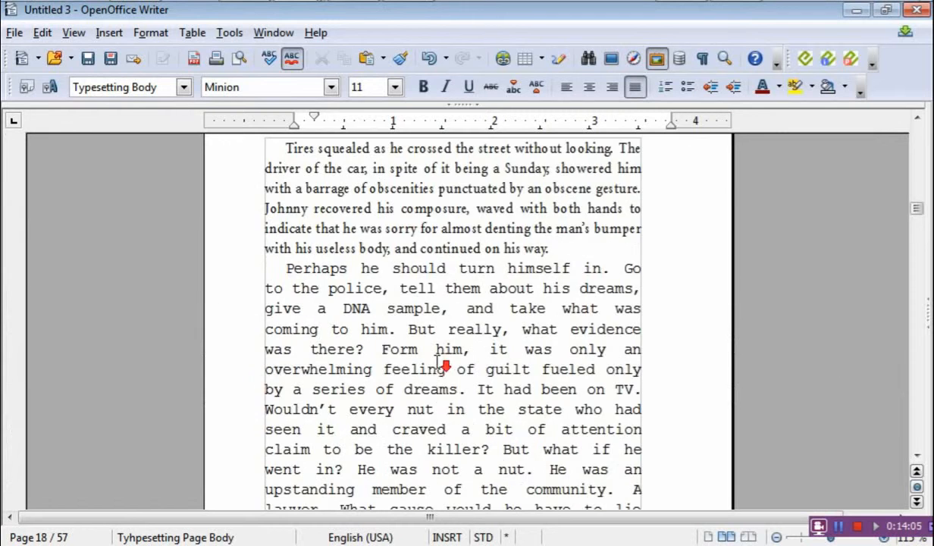
pyautogui.scroll(10, 407, 350)
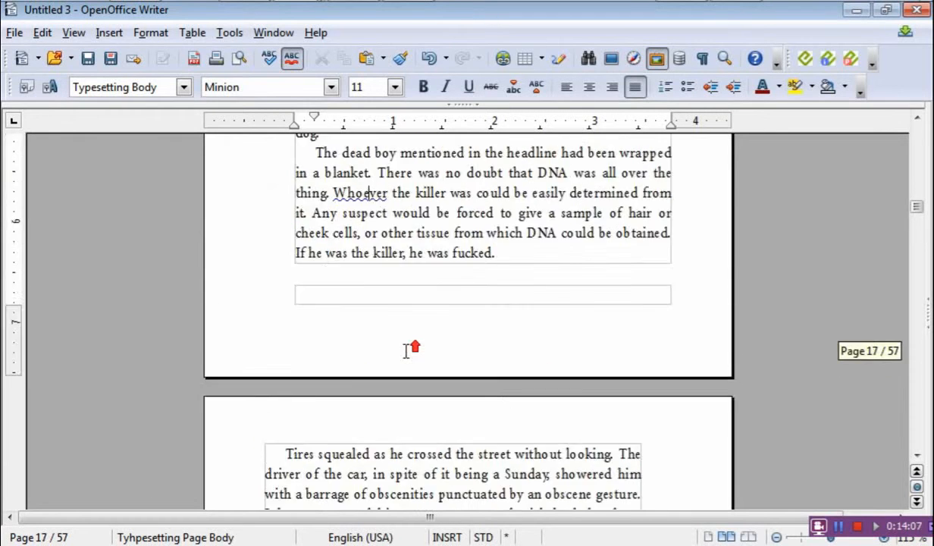
pyautogui.scroll(-5, 407, 349)
pyautogui.scroll(-8, 407, 349)
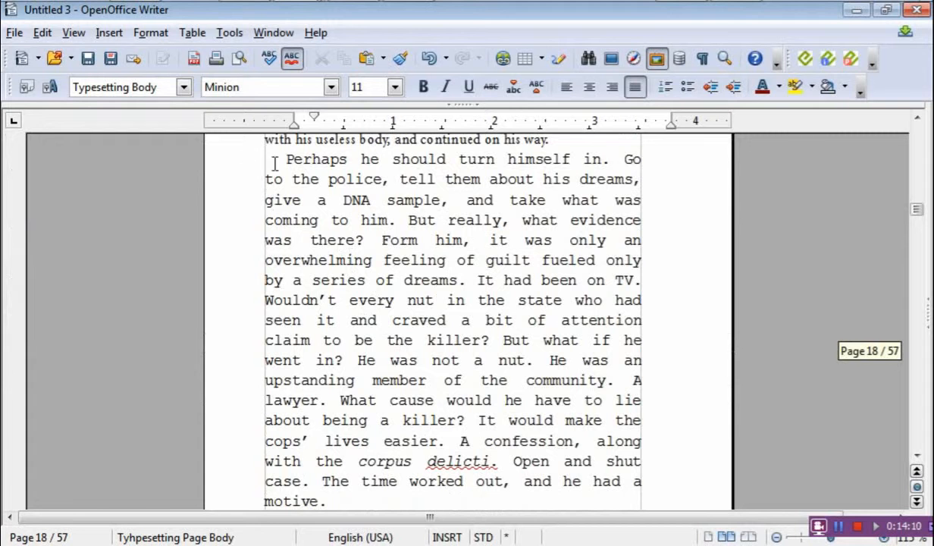
pyautogui.click(286, 160)
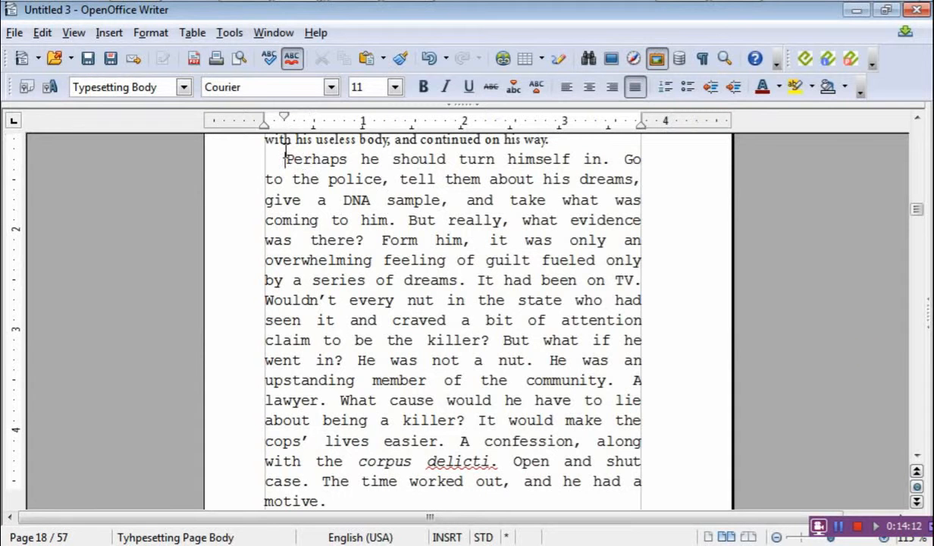
pyautogui.scroll(4, 391, 269)
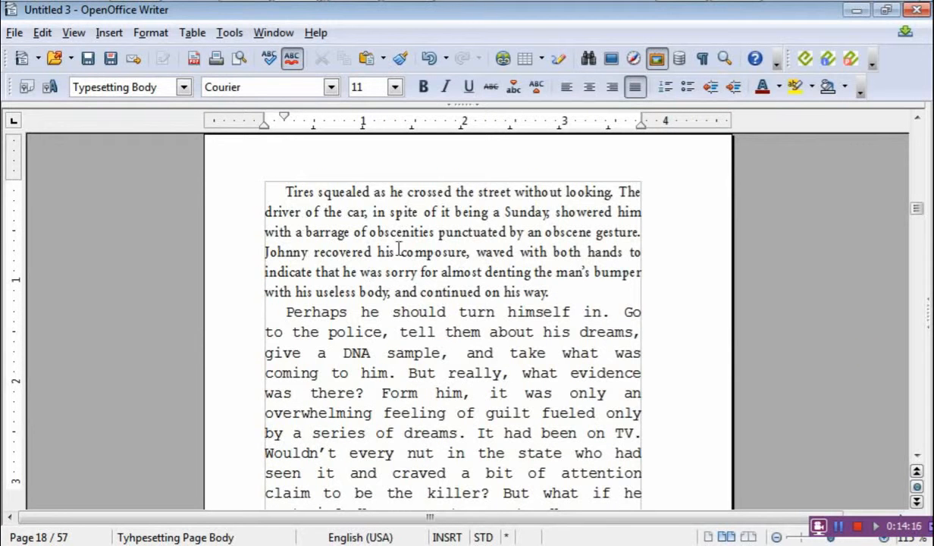
pyautogui.scroll(-3, 295, 303)
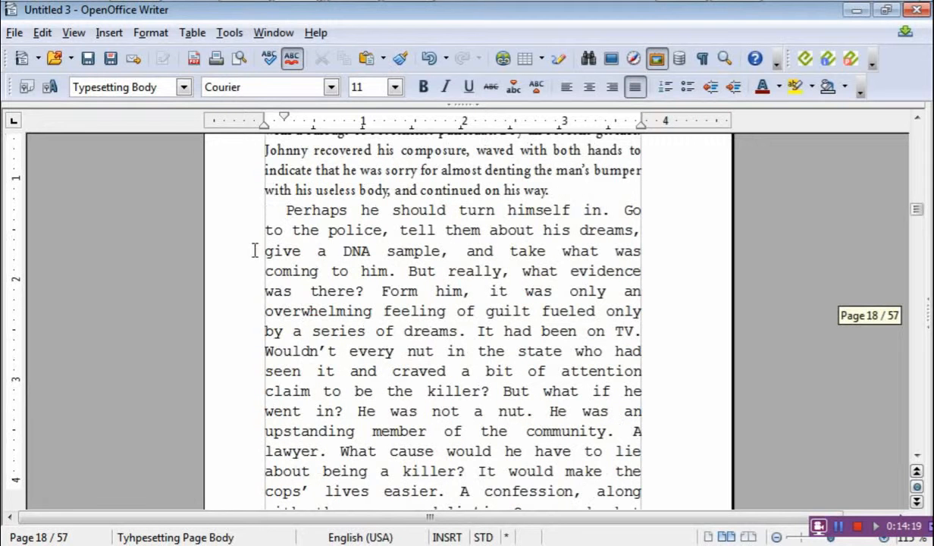
# - Select the entire Courier paragraph beginning "Perhaps he should turn himself in" on page 18, through "motive."
pyautogui.scroll(-2, 307, 209)
pyautogui.scroll(2, 307, 211)
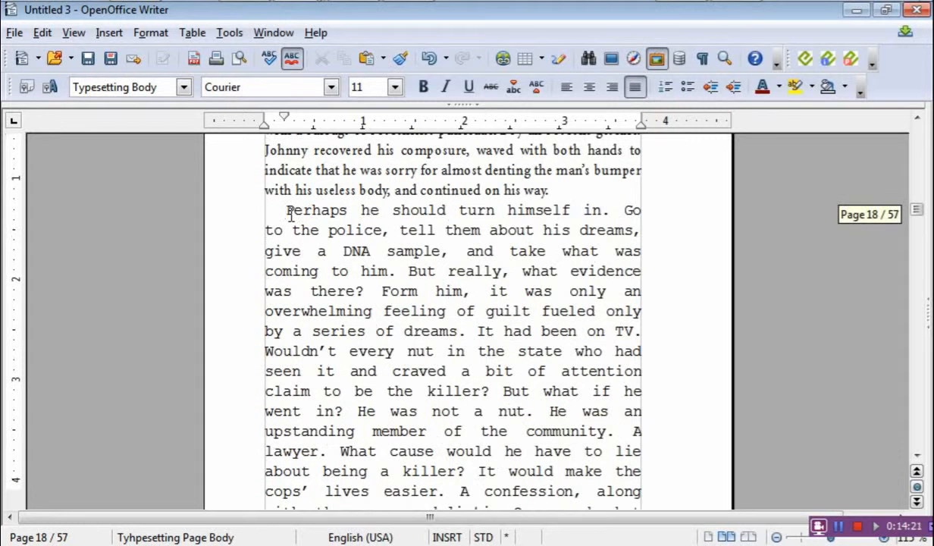
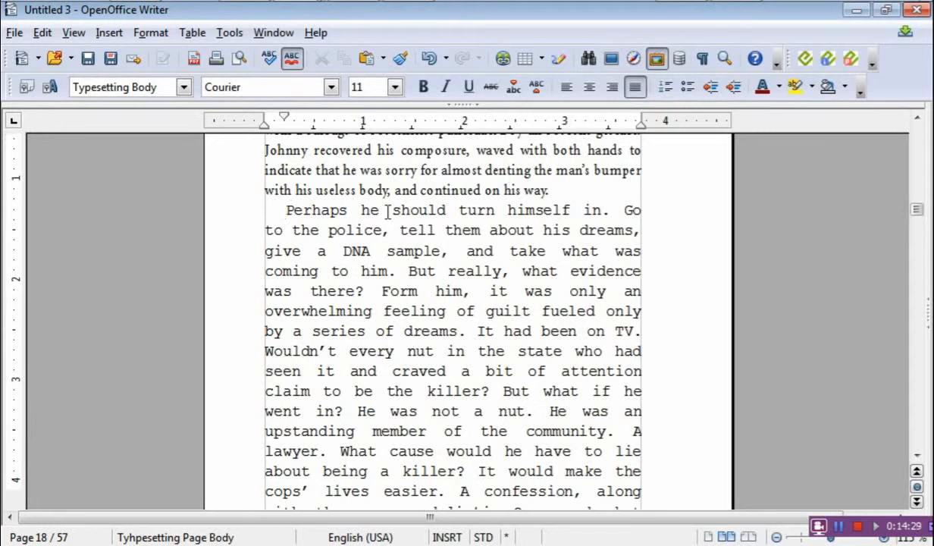
pyautogui.scroll(-5, 292, 210)
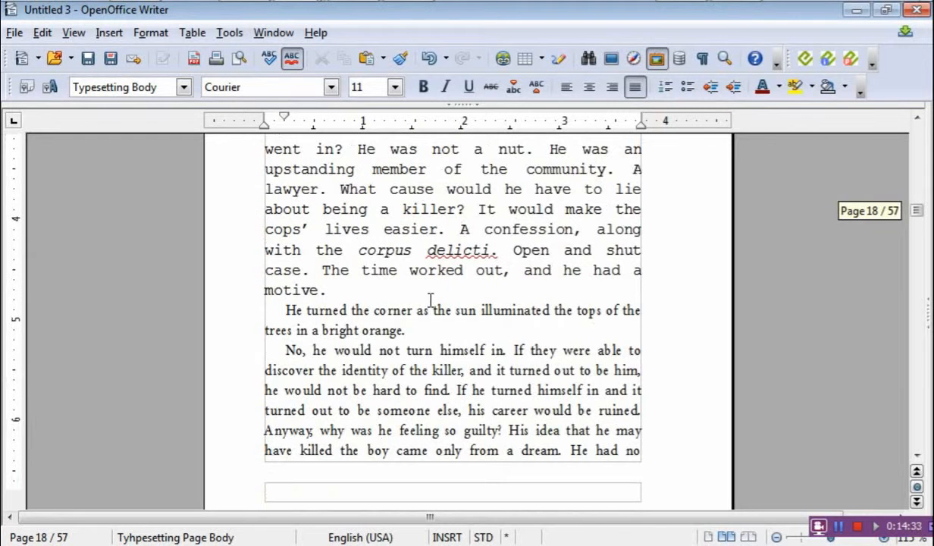
pyautogui.scroll(5, 364, 244)
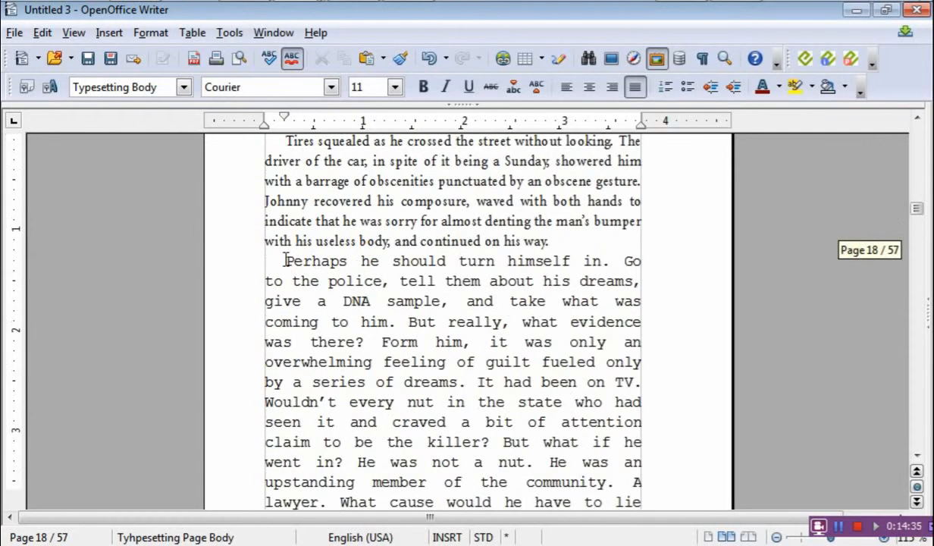
pyautogui.scroll(-5, 311, 266)
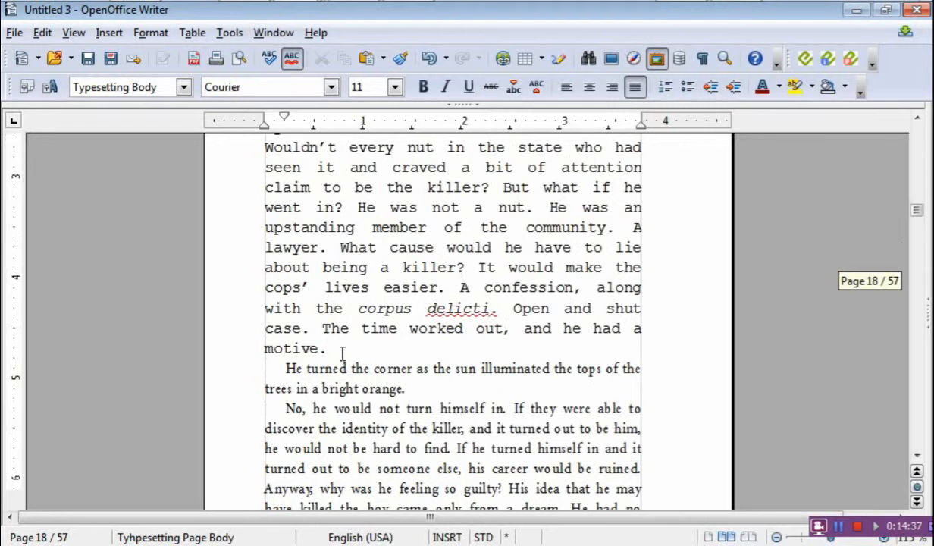
pyautogui.keyDown('shift'); pyautogui.click(342, 353); pyautogui.keyUp('shift')
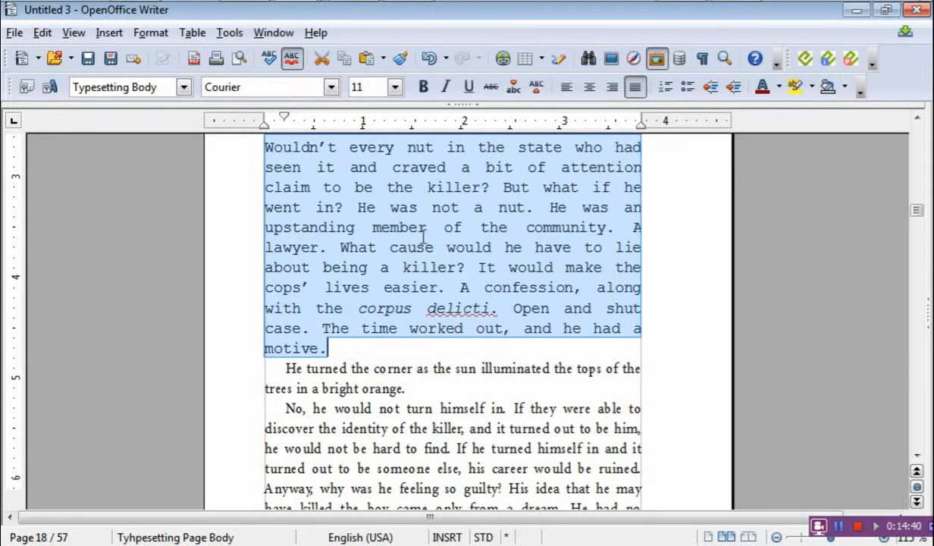
pyautogui.click(331, 87)
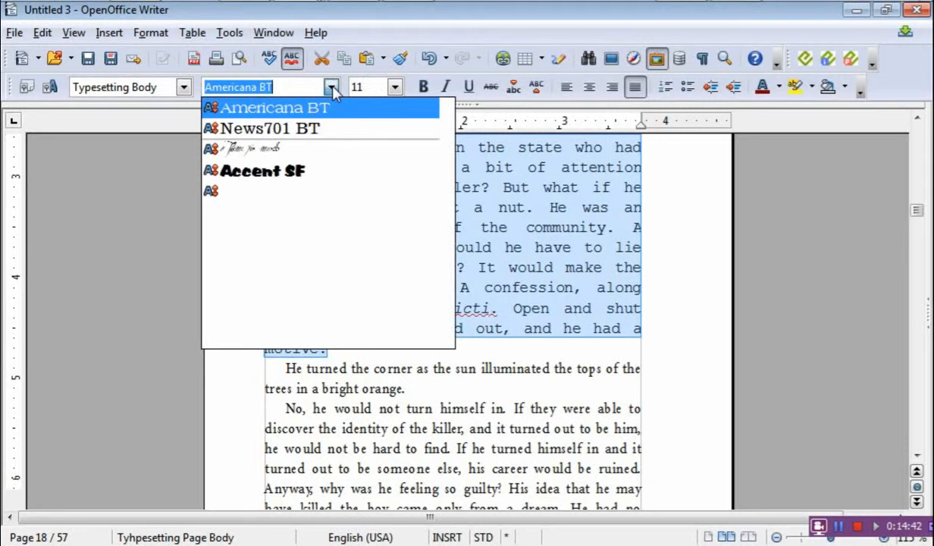
pyautogui.write('Minion')
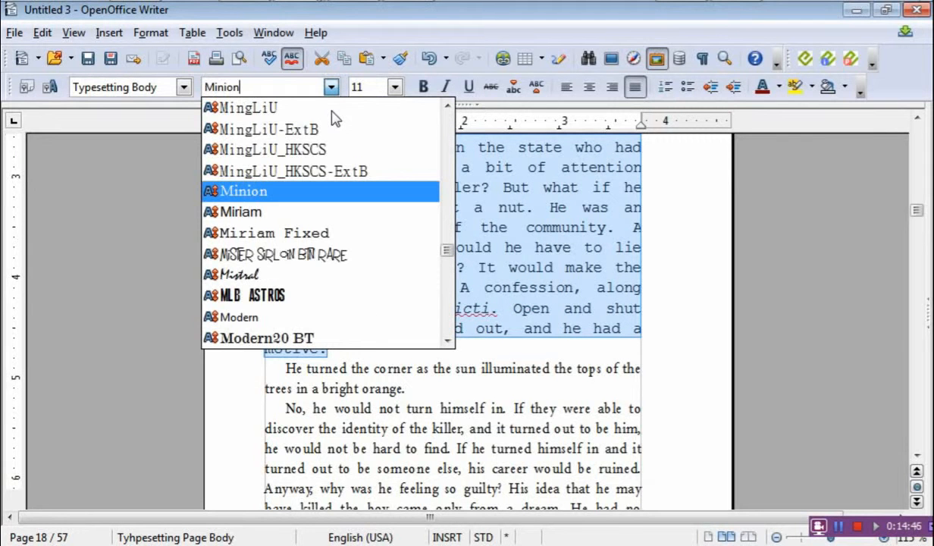
pyautogui.press('Escape')
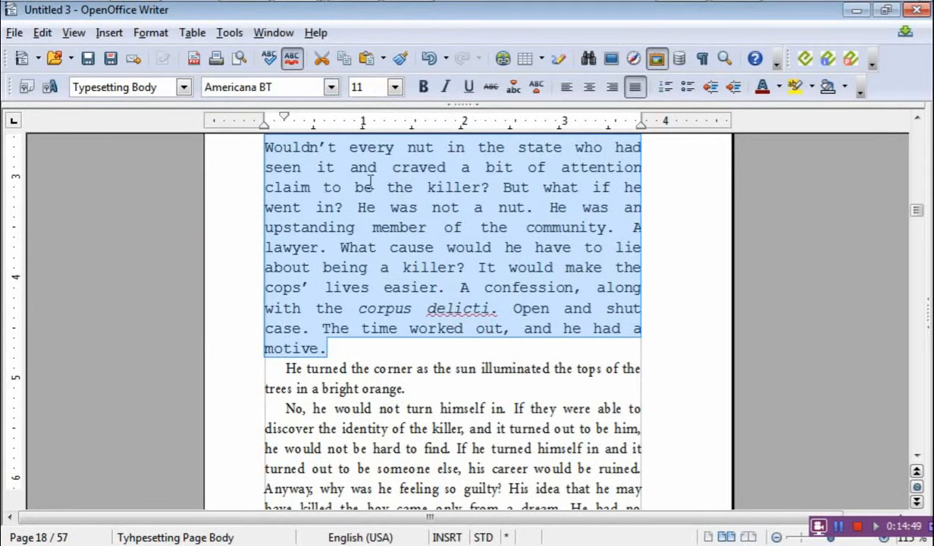
# - Change the font of the selected "Perhaps he should turn himself in" paragraph to Minion and clear the selection
pyautogui.click(331, 86)
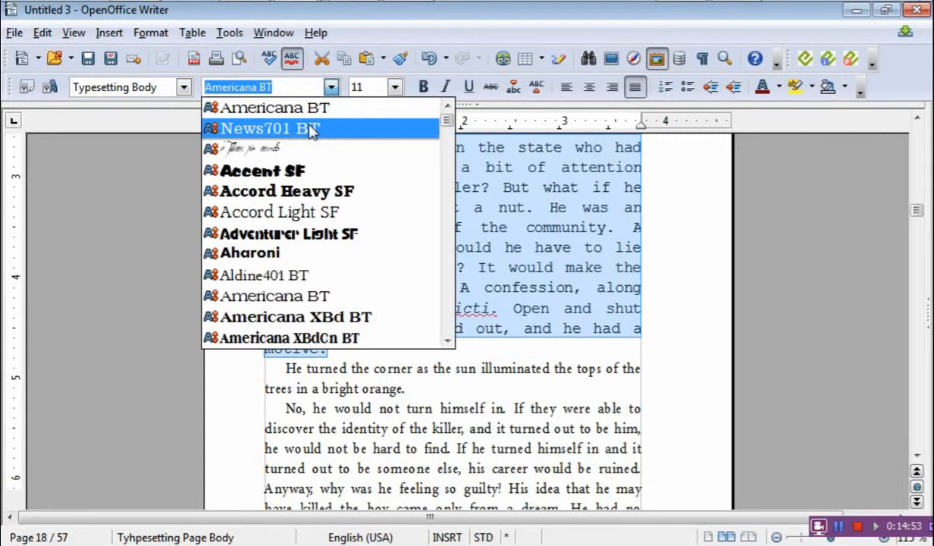
pyautogui.write('Mi')
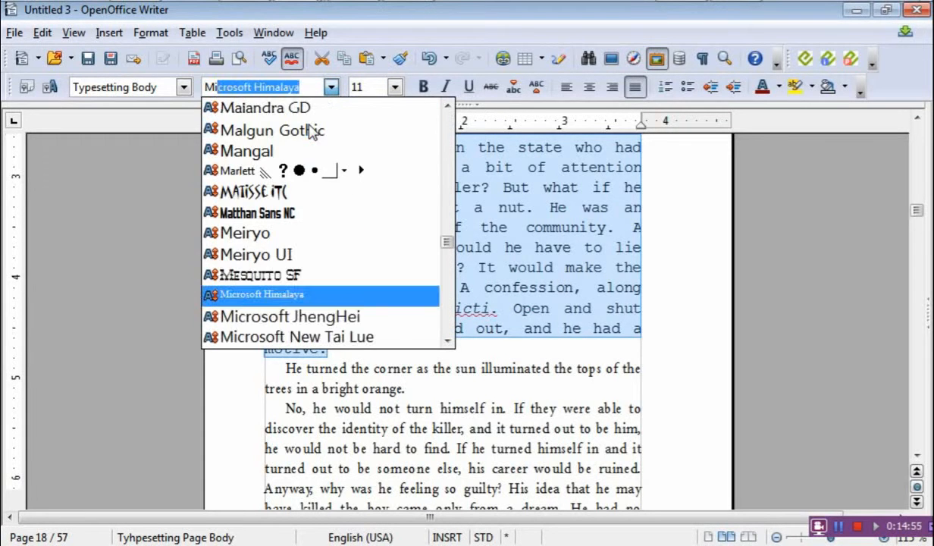
pyautogui.write('nion')
pyautogui.write('Courier')
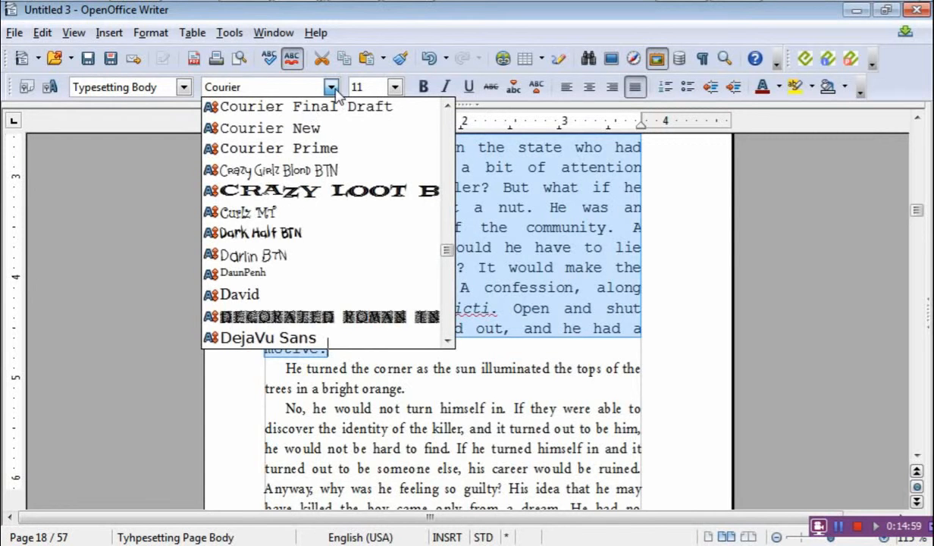
pyautogui.press('Escape')
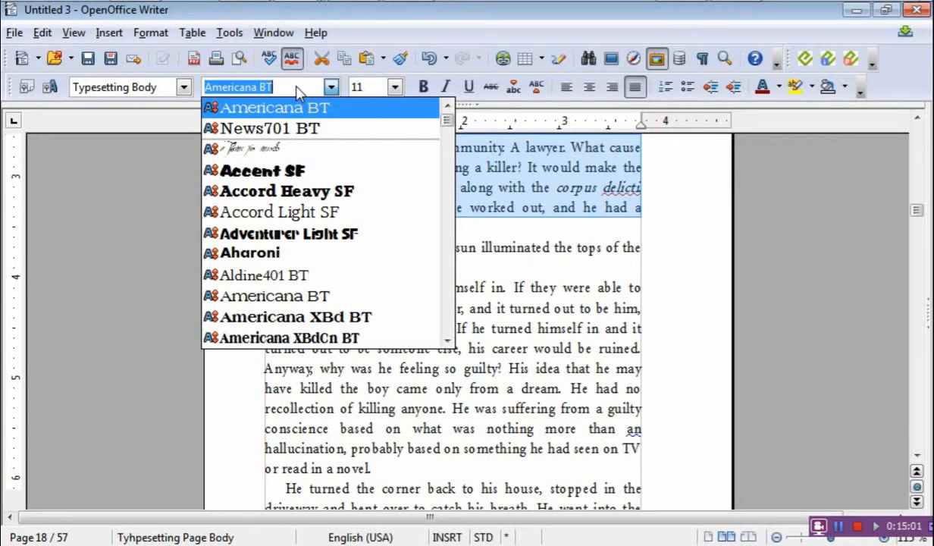
pyautogui.write('Minion')
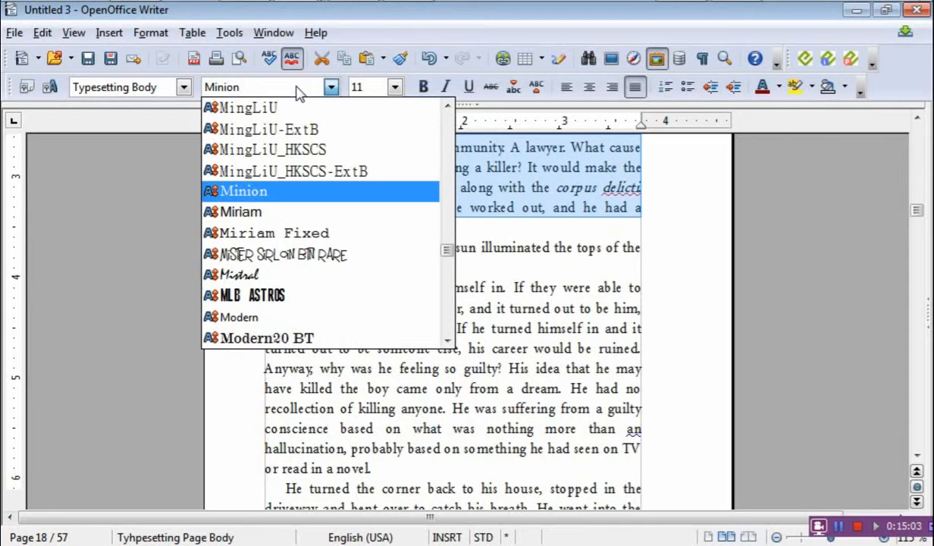
pyautogui.press('Tab')
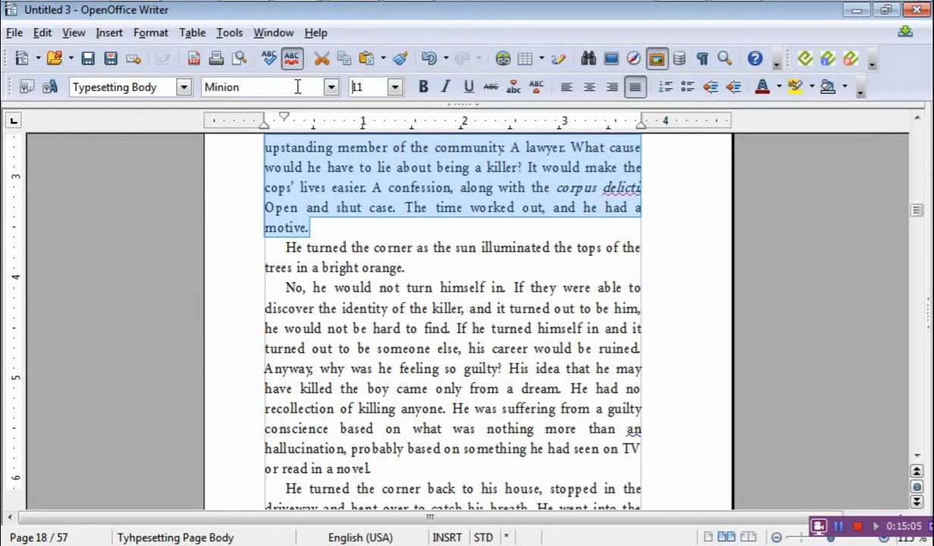
pyautogui.press('Tab')
pyautogui.click(373, 187)
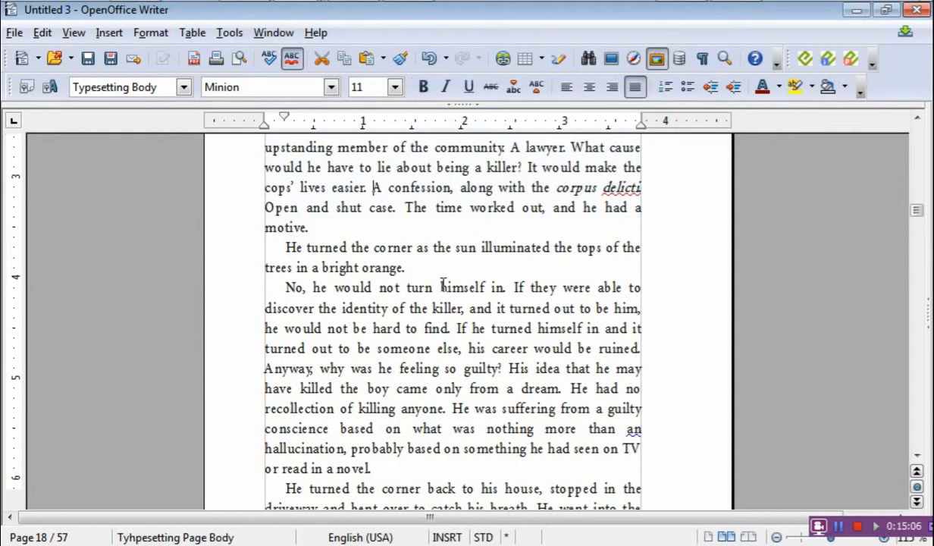
# - Review the reflowed page 18, the lines carried over to page 19, and the start of the chapter on page 20
pyautogui.scroll(-2, 444, 288)
pyautogui.scroll(4, 447, 280)
pyautogui.scroll(3, 429, 274)
pyautogui.scroll(-5, 444, 266)
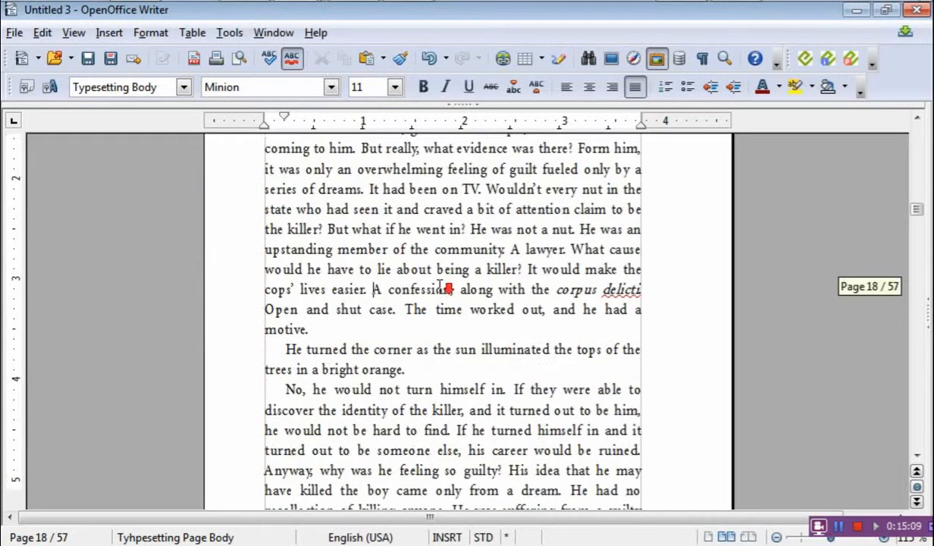
pyautogui.scroll(-4, 430, 228)
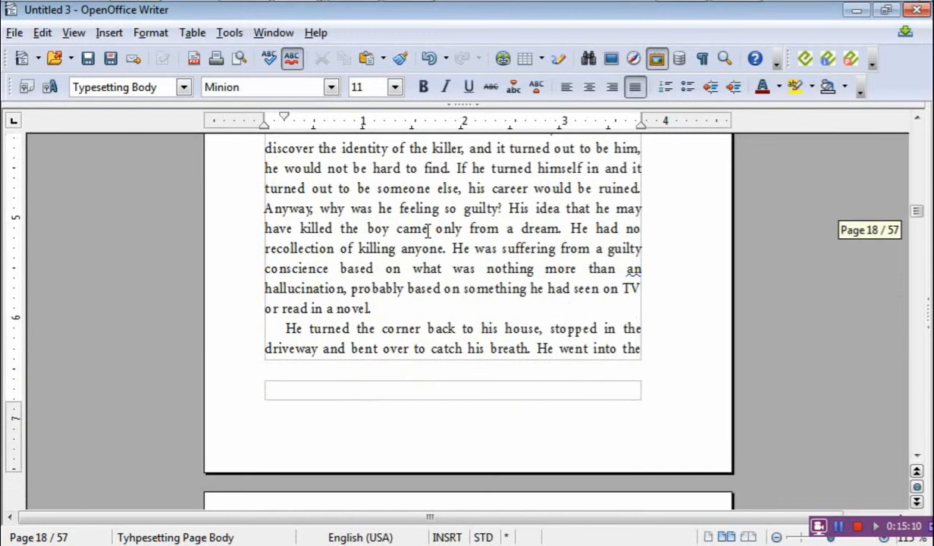
pyautogui.scroll(-4, 428, 230)
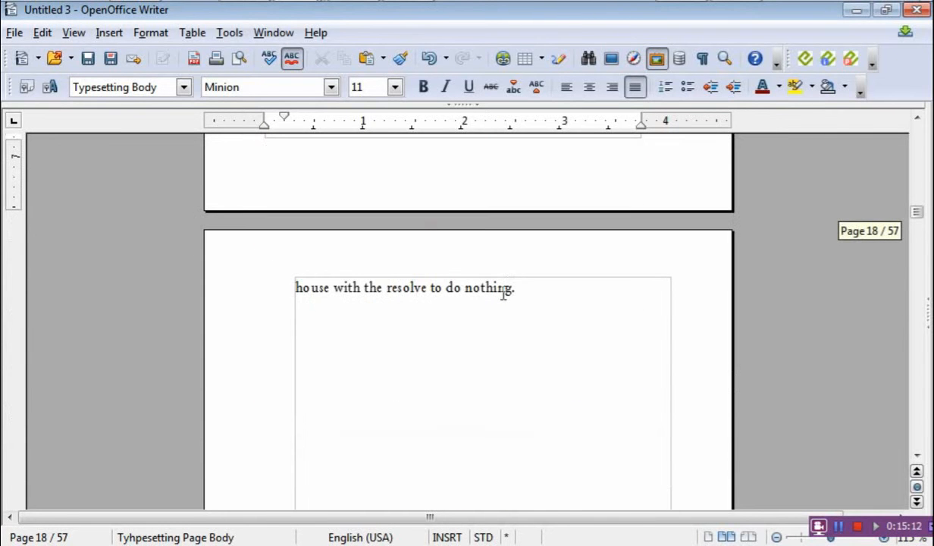
pyautogui.scroll(-15, 503, 294)
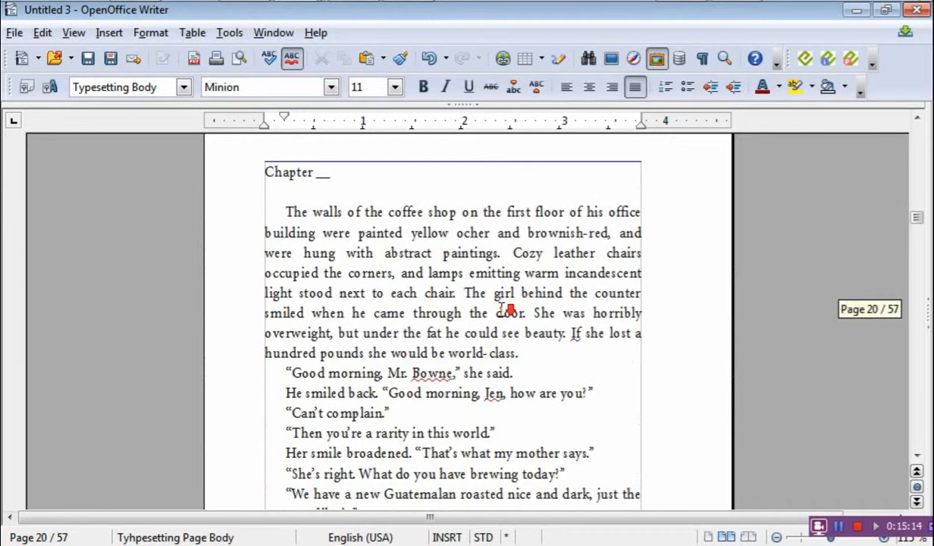
pyautogui.scroll(-12, 506, 309)
pyautogui.scroll(7, 507, 314)
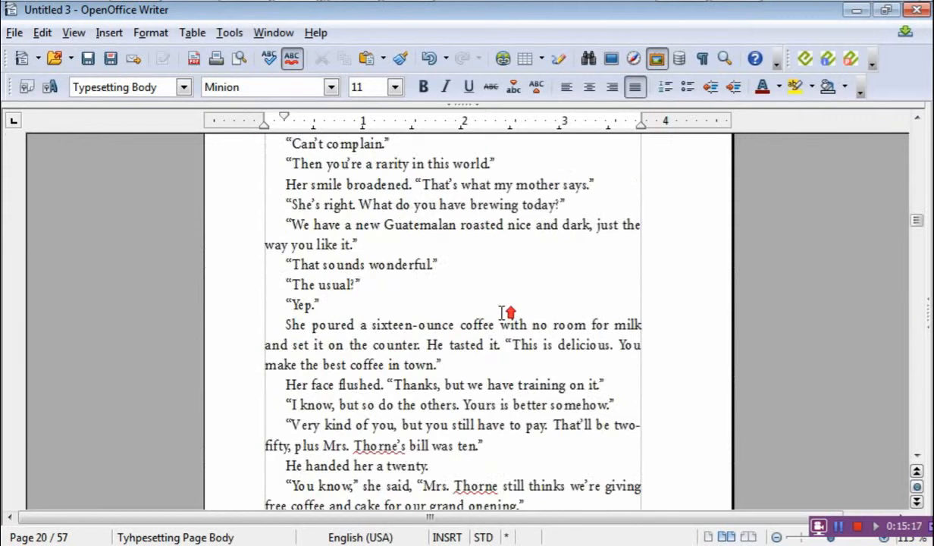
pyautogui.scroll(14, 504, 312)
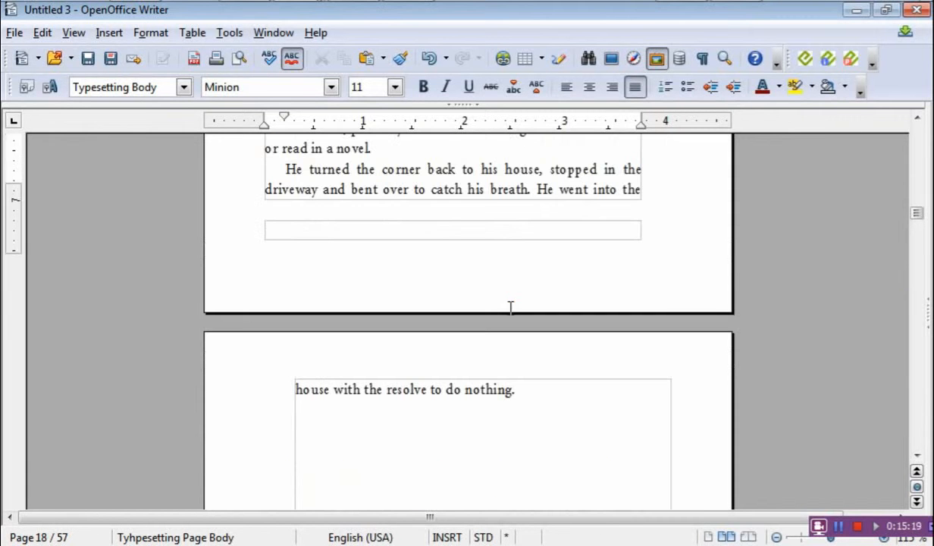
pyautogui.scroll(-15, 534, 388)
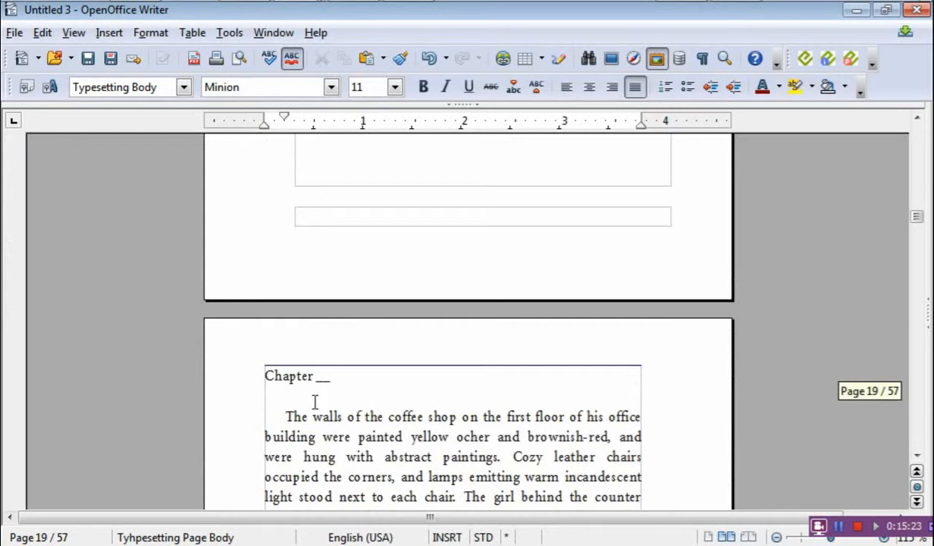
pyautogui.scroll(15, 362, 375)
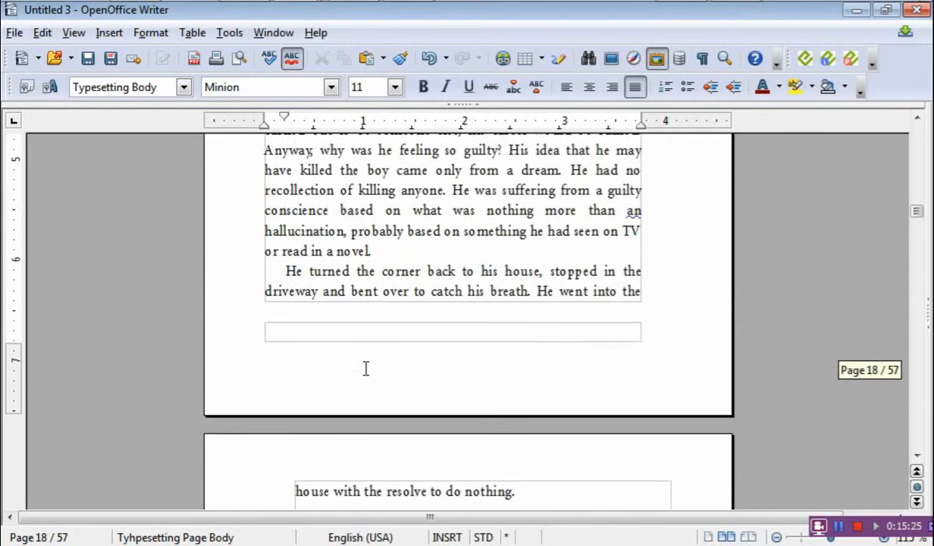
# - Condense the character spacing of the "No, he would not turn himself in" paragraph on page 18 by 0.1 pt
pyautogui.scroll(-1, 407, 405)
pyautogui.scroll(4, 518, 450)
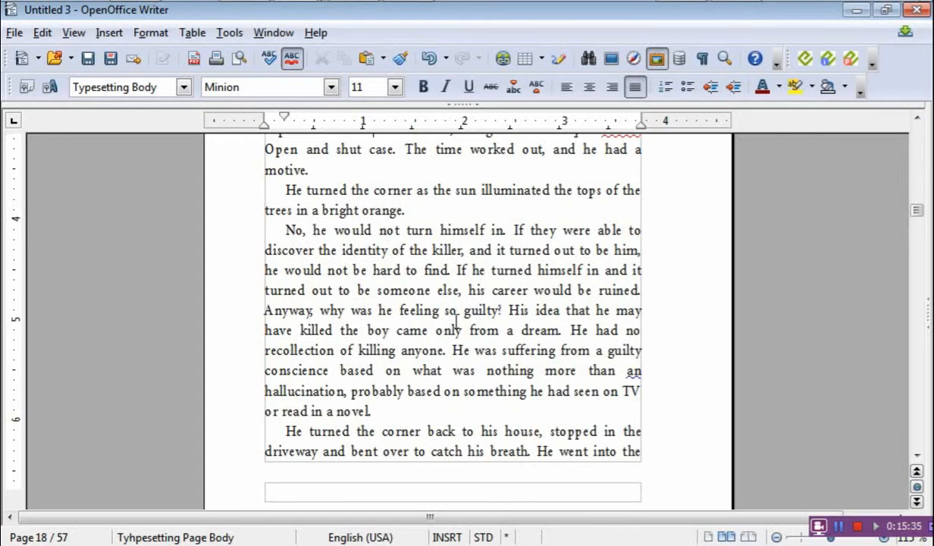
pyautogui.moveTo(288, 229); pyautogui.dragTo(396, 409)
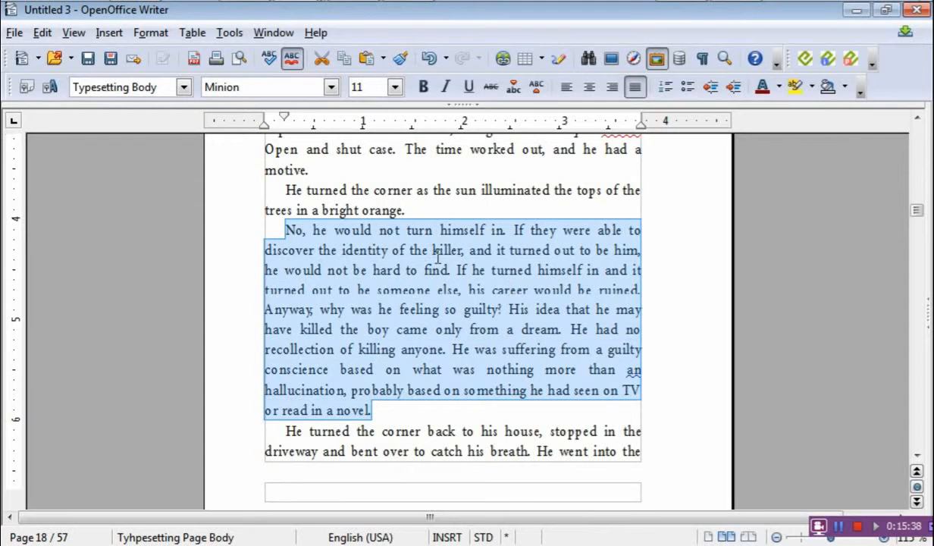
pyautogui.click(148, 34)
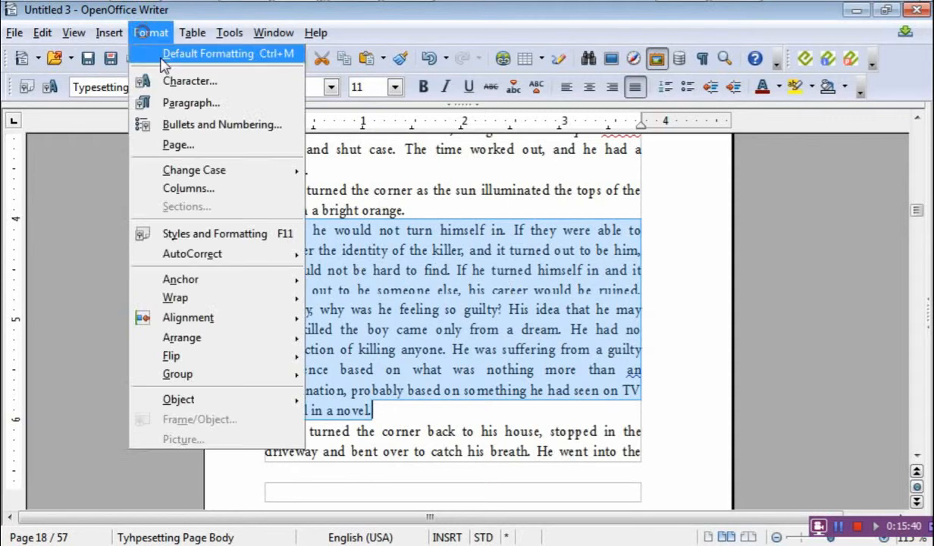
pyautogui.click(166, 85)
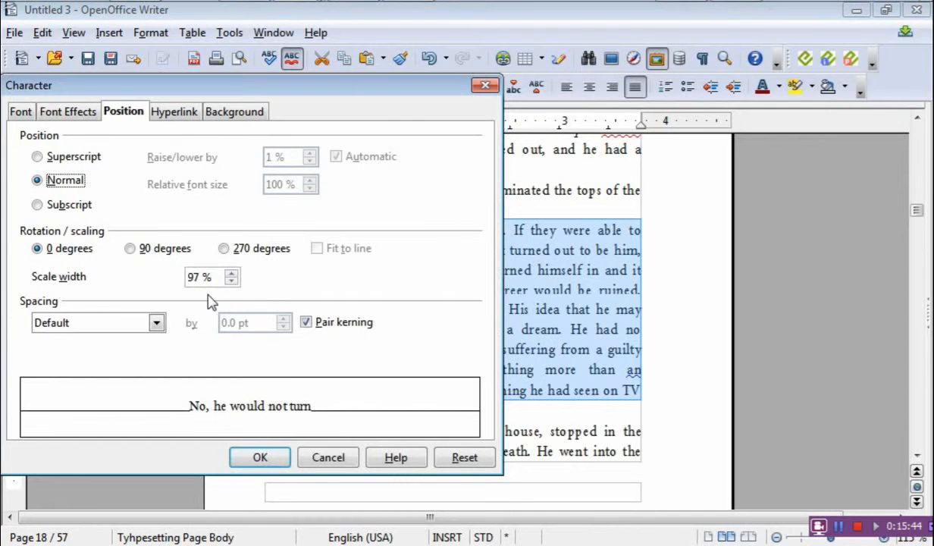
pyautogui.click(155, 323)
pyautogui.click(148, 368)
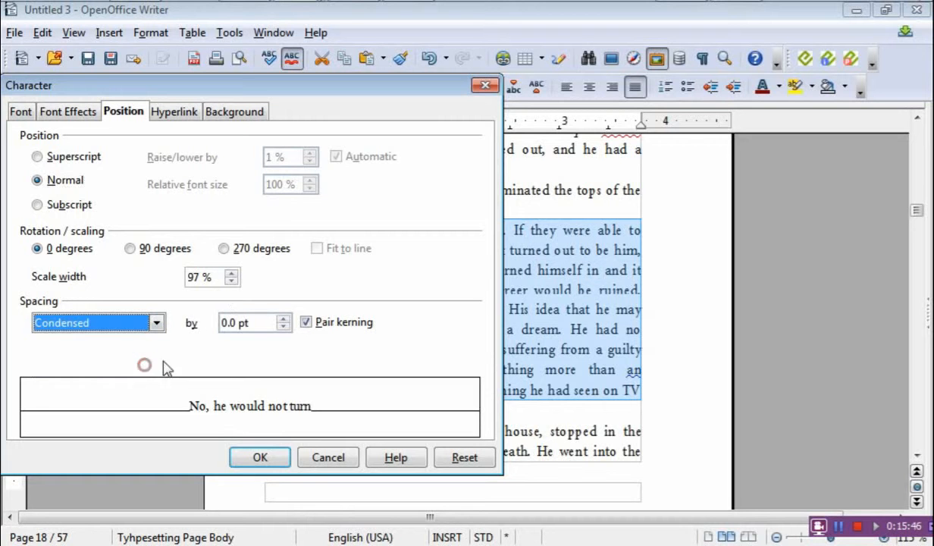
pyautogui.click(230, 321)
pyautogui.write('1')
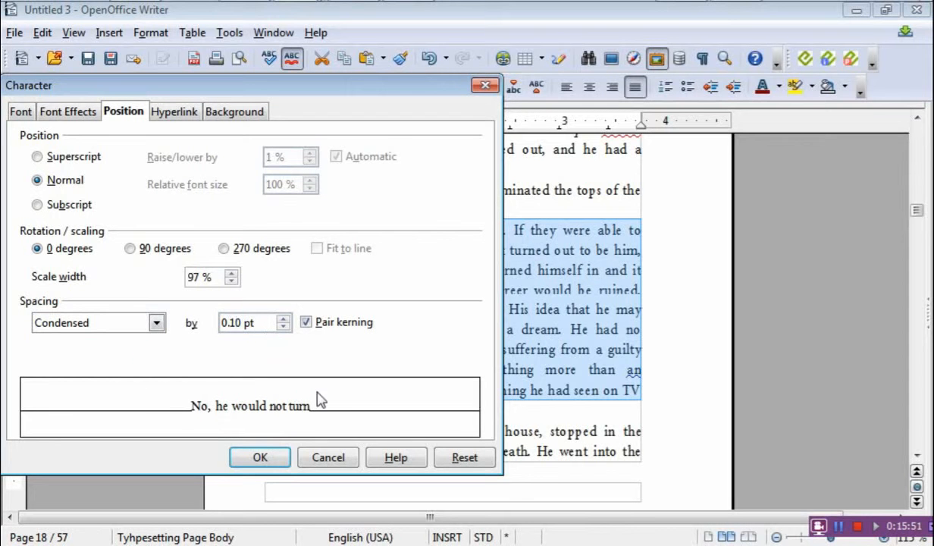
pyautogui.click(267, 457)
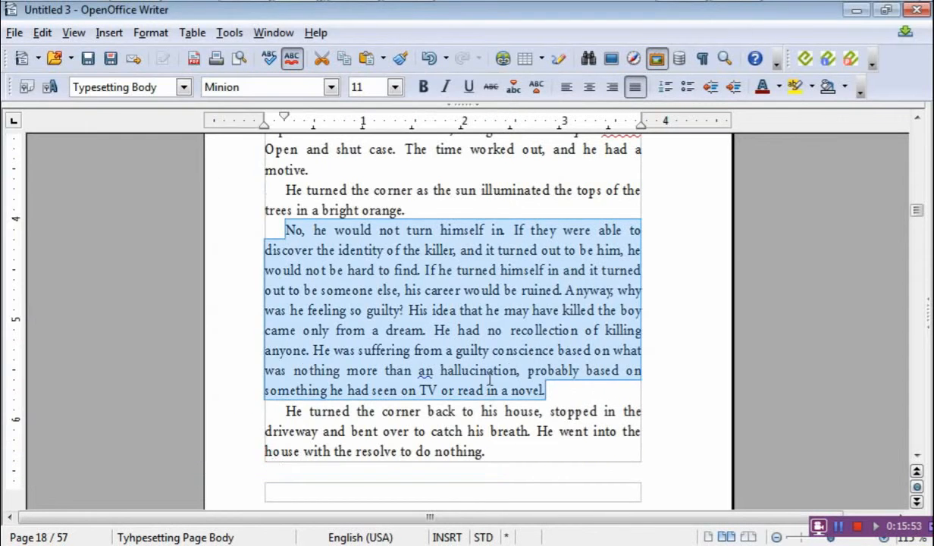
pyautogui.scroll(-1, 402, 305)
pyautogui.click(395, 298)
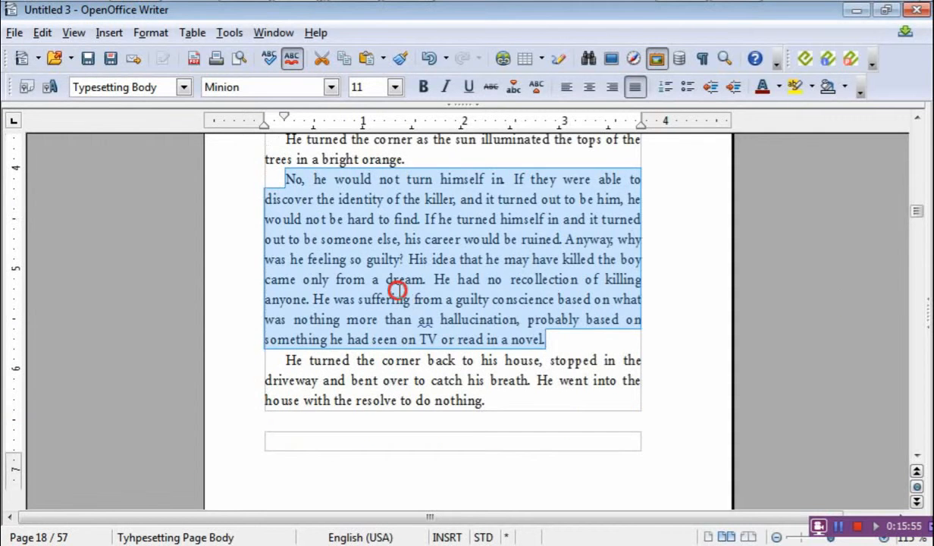
# - Remove the manual page break before the "Chapter __" heading on page 20 so the chapter starts on page 19
pyautogui.scroll(-12, 460, 417)
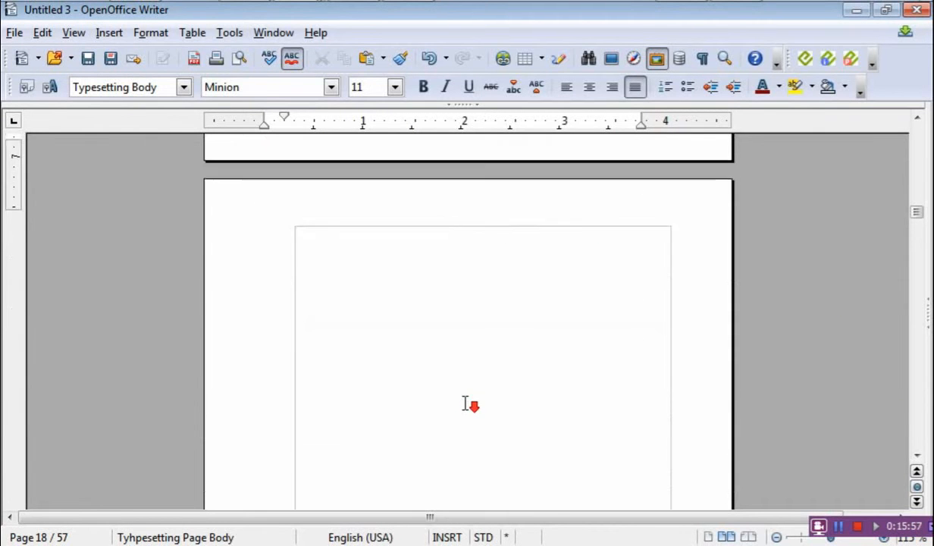
pyautogui.scroll(-3, 425, 364)
pyautogui.scroll(3, 413, 273)
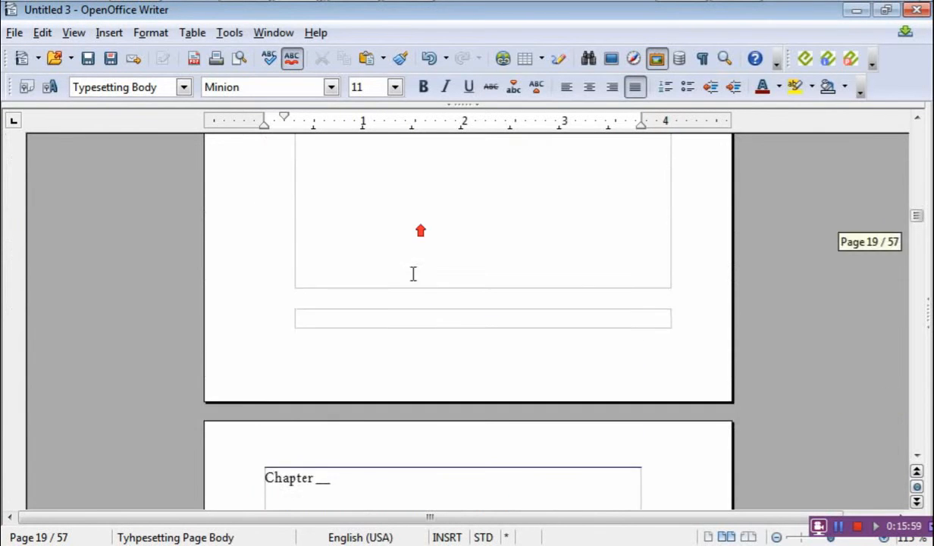
pyautogui.scroll(-3, 345, 327)
pyautogui.click(266, 328)
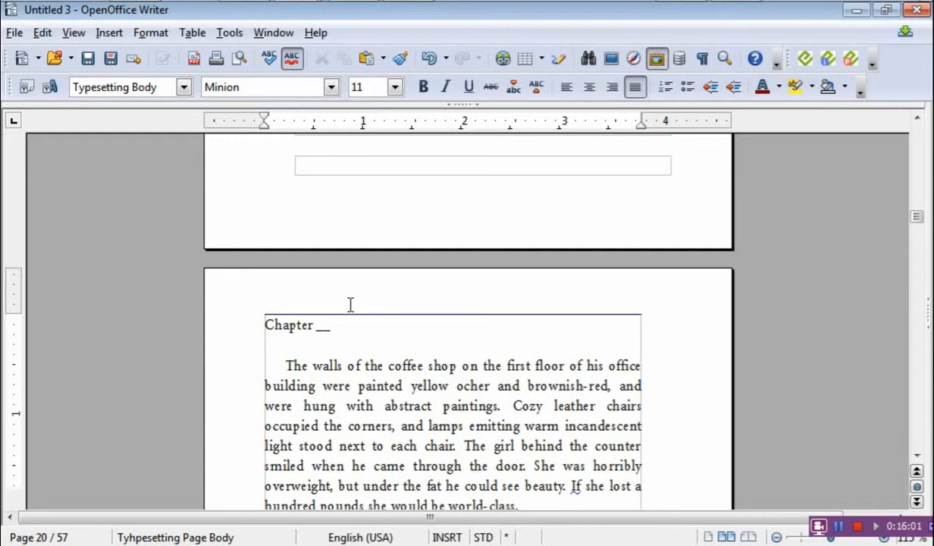
pyautogui.press('BackSpace')
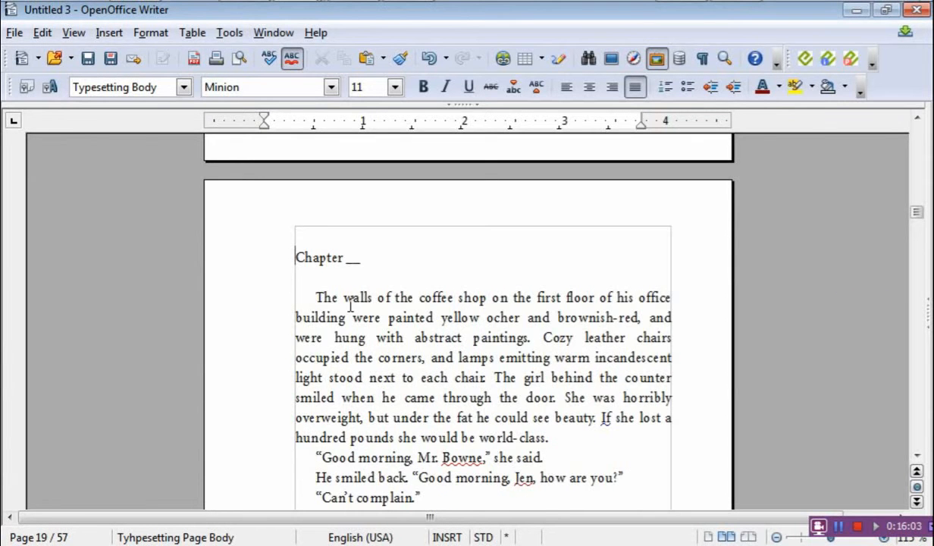
# - Review the end of page 18, the chapter start opposite it, and the early pages through to the footer of page 9
pyautogui.scroll(4, 351, 297)
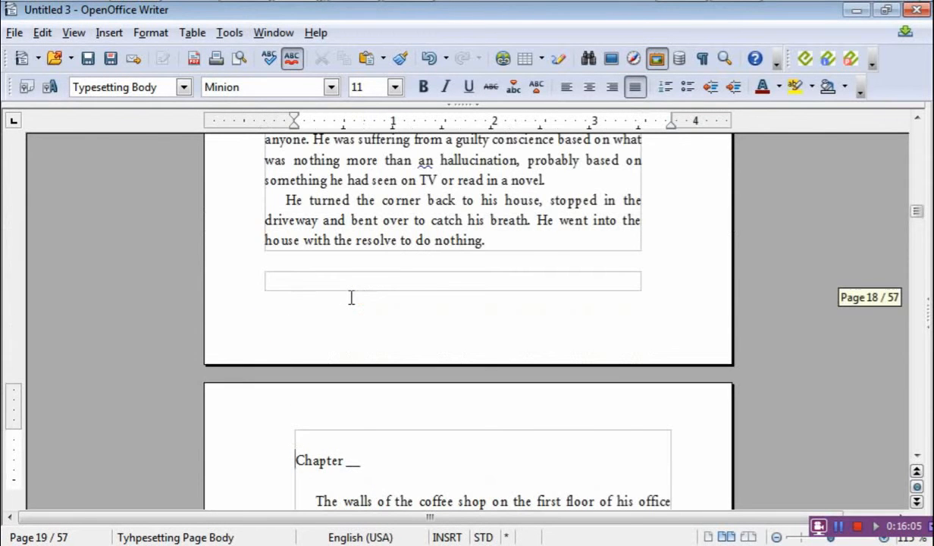
pyautogui.scroll(5, 351, 297)
pyautogui.scroll(2, 349, 297)
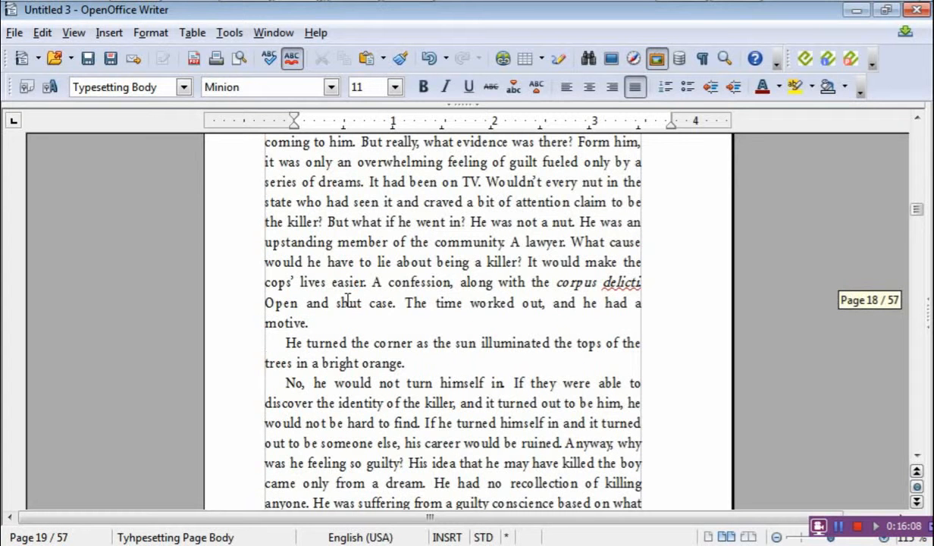
pyautogui.scroll(-7, 348, 300)
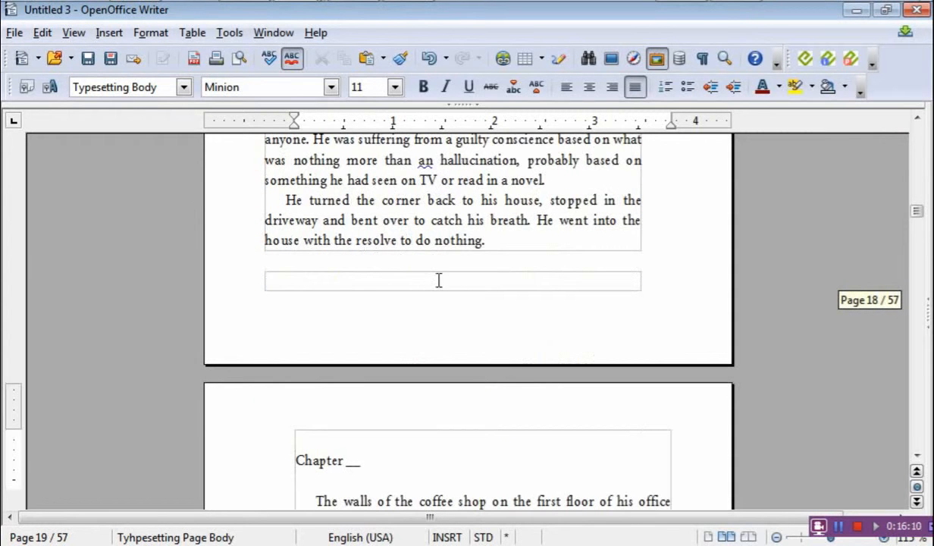
pyautogui.scroll(4, 628, 224)
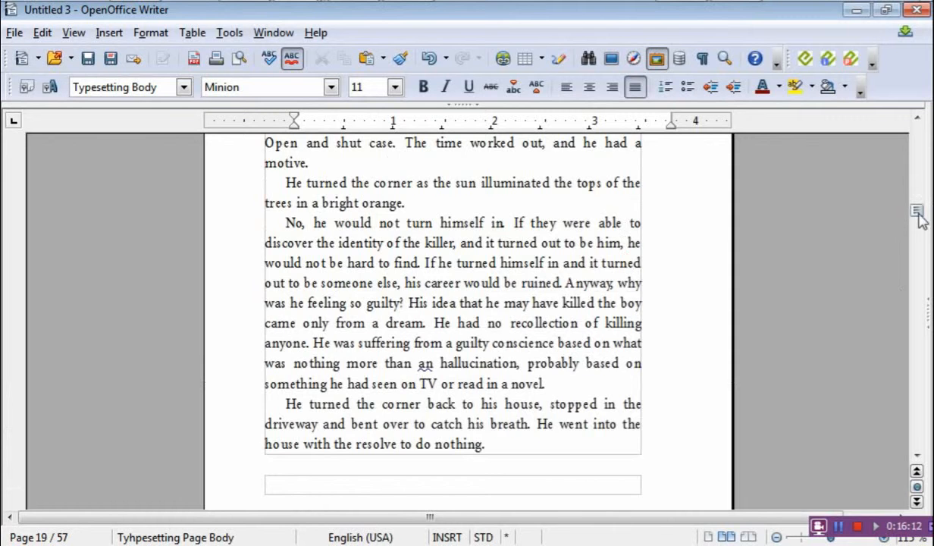
pyautogui.moveTo(917, 212); pyautogui.dragTo(917, 153)
pyautogui.click(511, 366)
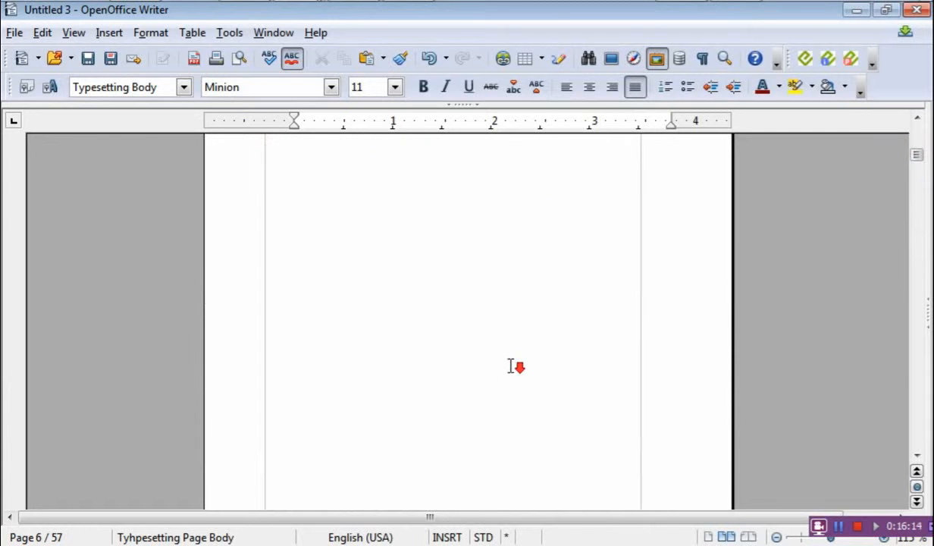
pyautogui.scroll(-18, 511, 366)
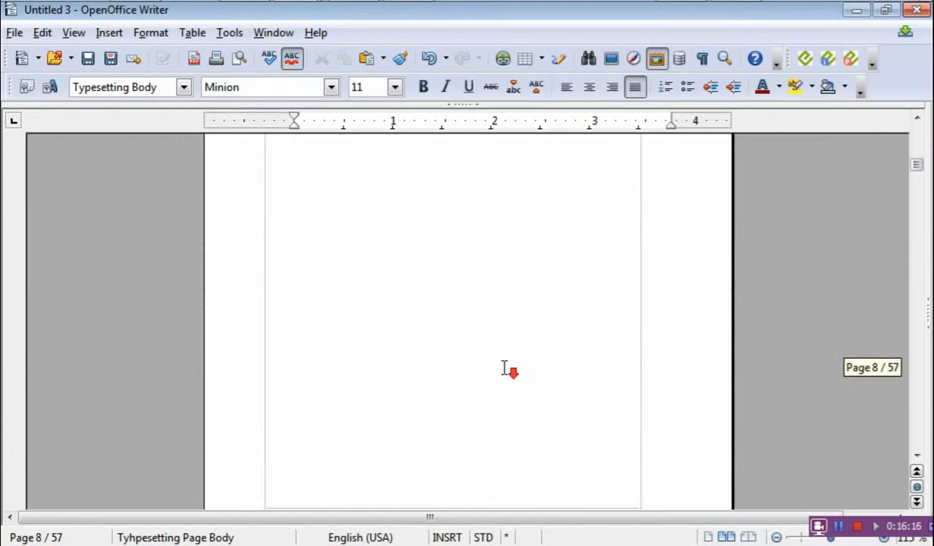
pyautogui.scroll(-12, 508, 369)
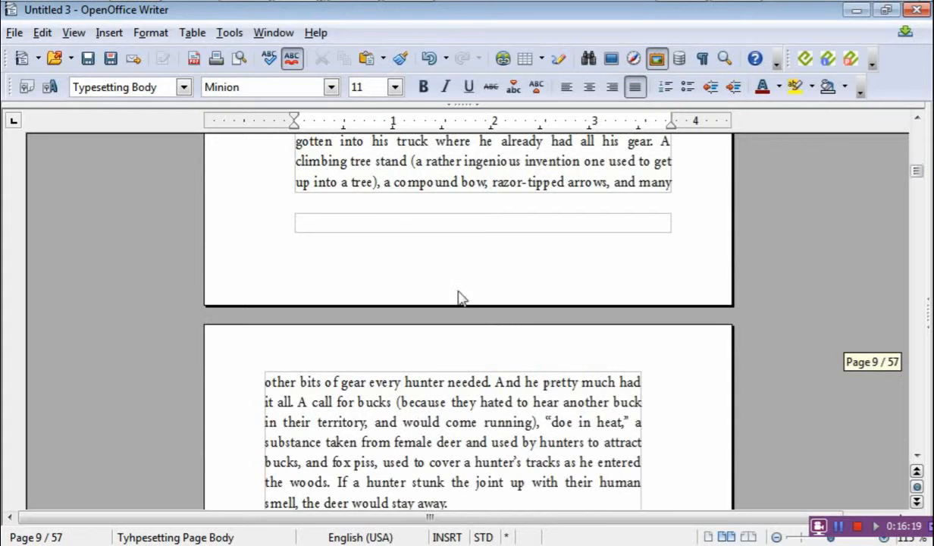
# - Insert a page number field in the empty footer of page 9 and center it
pyautogui.click(368, 221)
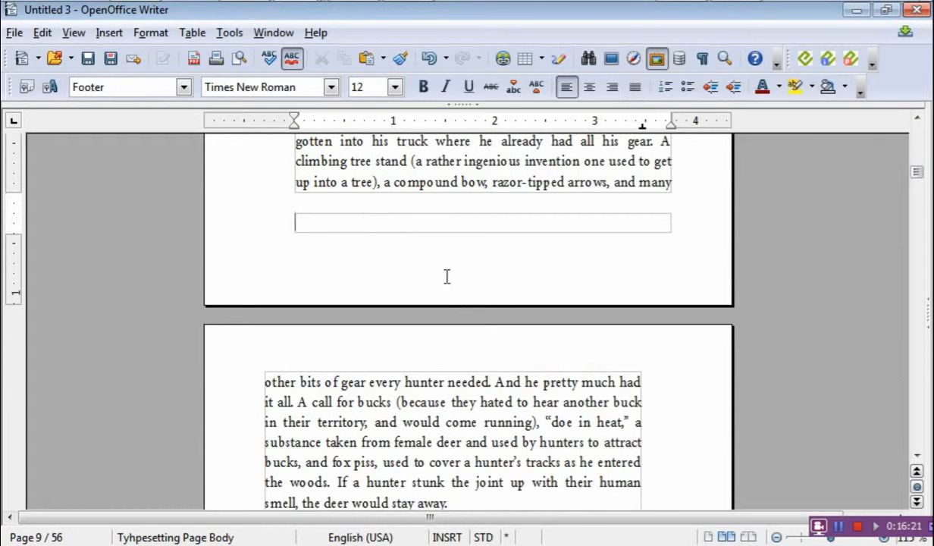
pyautogui.click(108, 33)
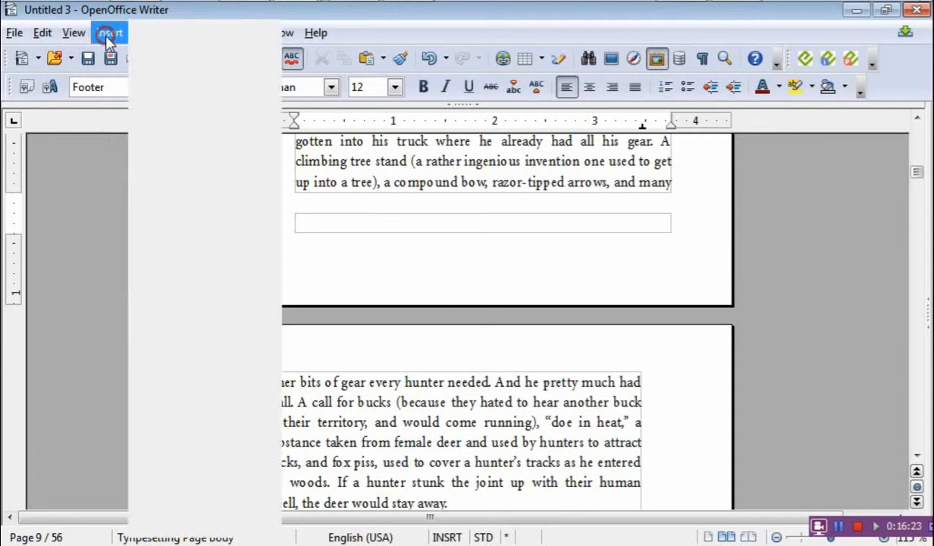
pyautogui.moveTo(170, 51)
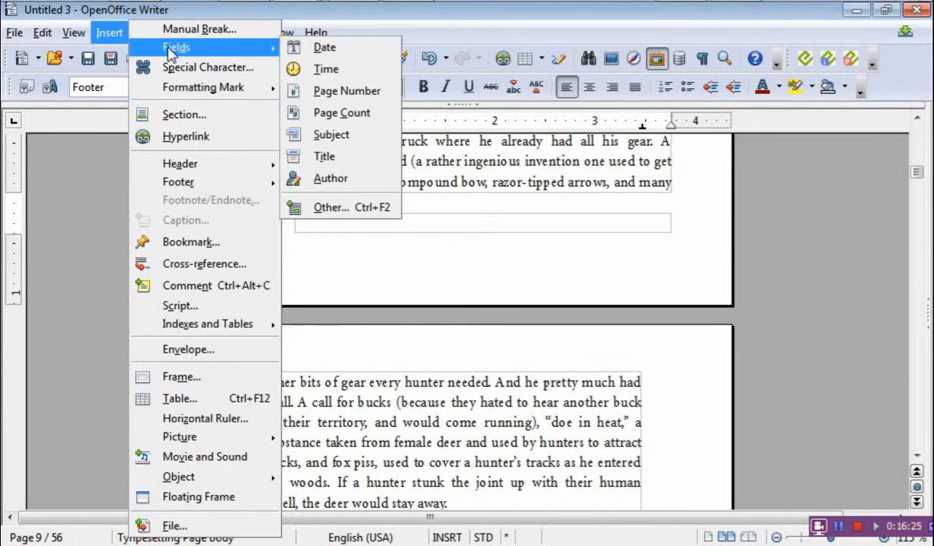
pyautogui.click(327, 92)
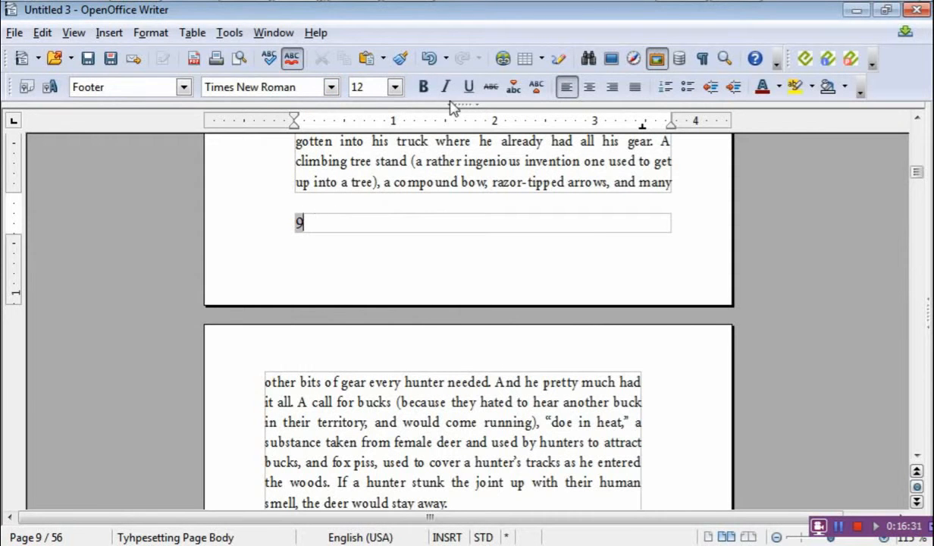
pyautogui.click(589, 88)
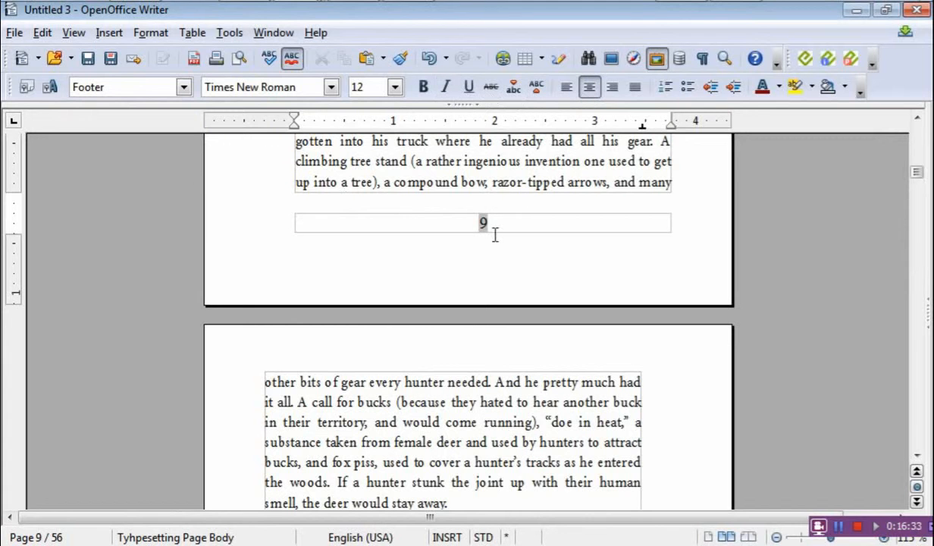
# - Format the footer page number on page 9 in Minion at 11 pt and clear the selection
pyautogui.click(484, 218)
pyautogui.click(492, 221)
pyautogui.click(482, 221)
pyautogui.click(329, 86)
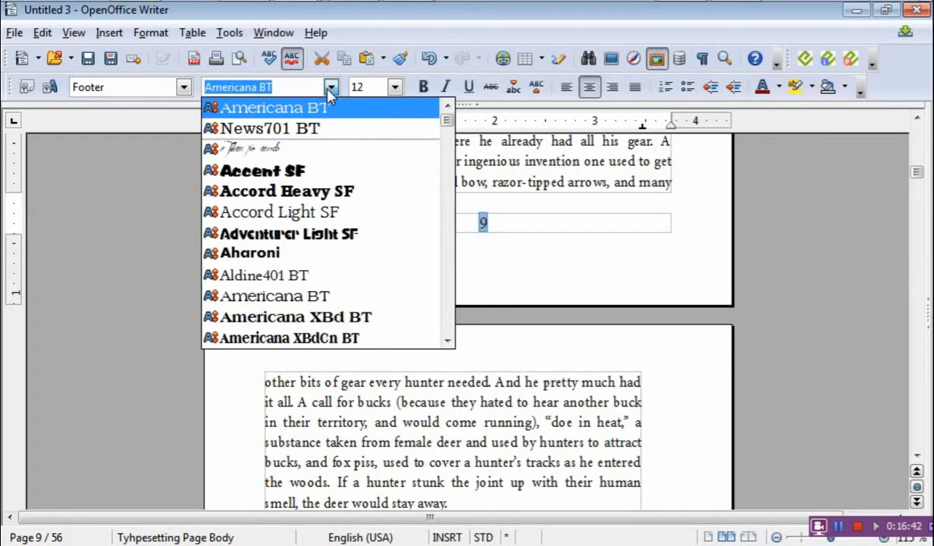
pyautogui.write('Minion')
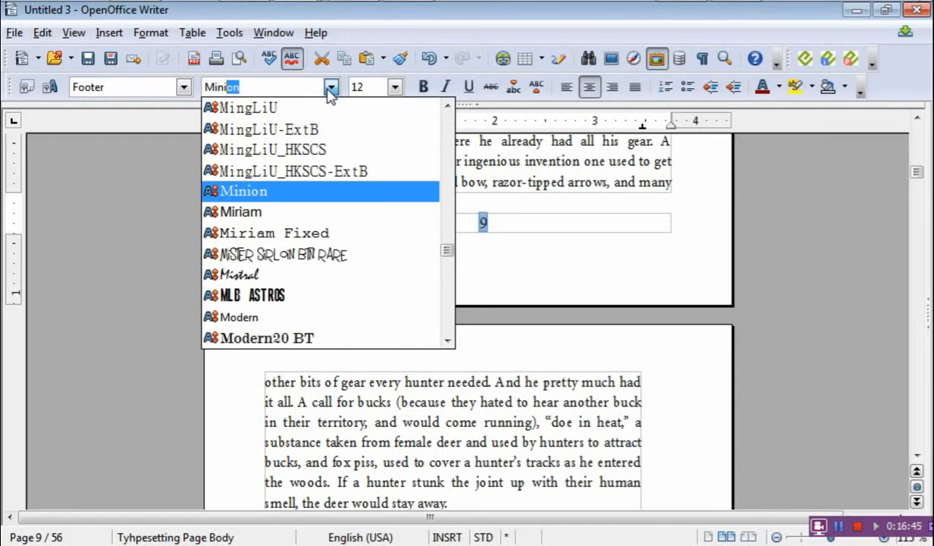
pyautogui.press('Return')
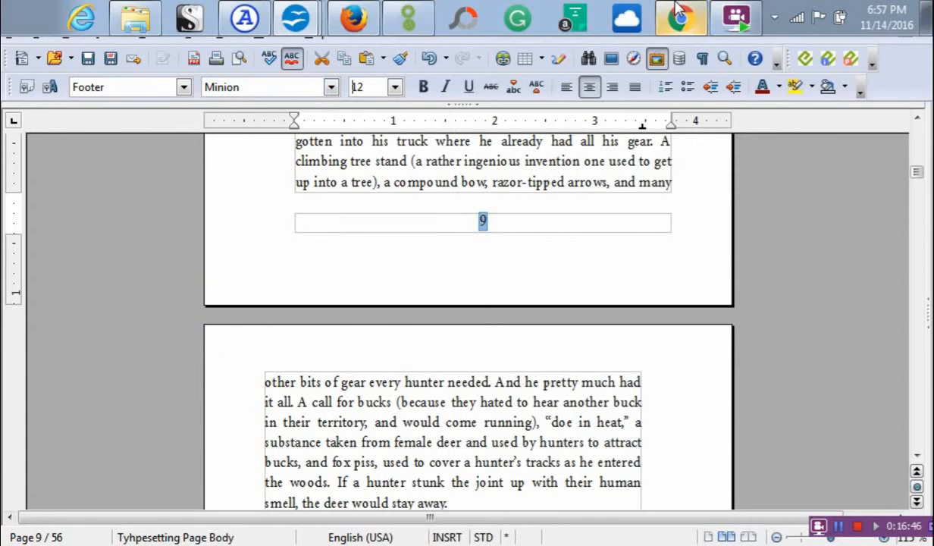
pyautogui.click(396, 87)
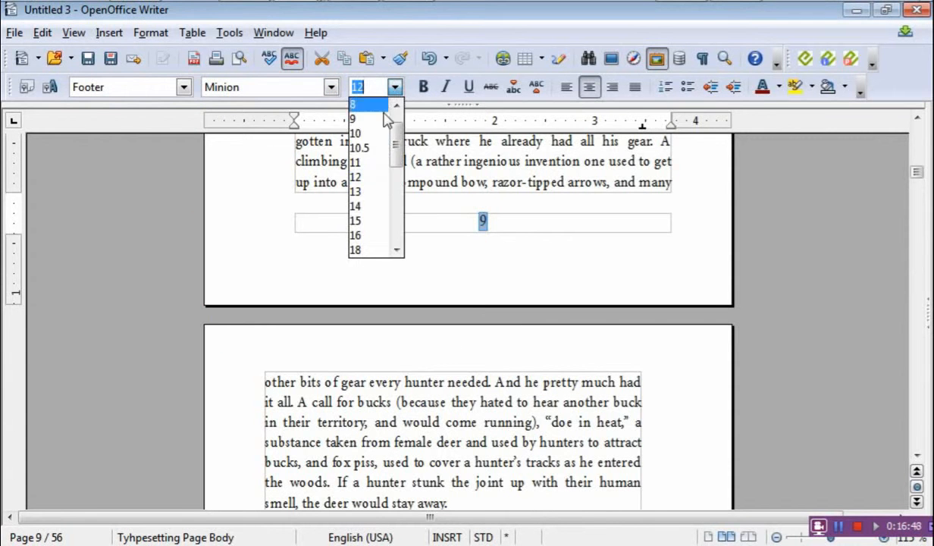
pyautogui.click(367, 161)
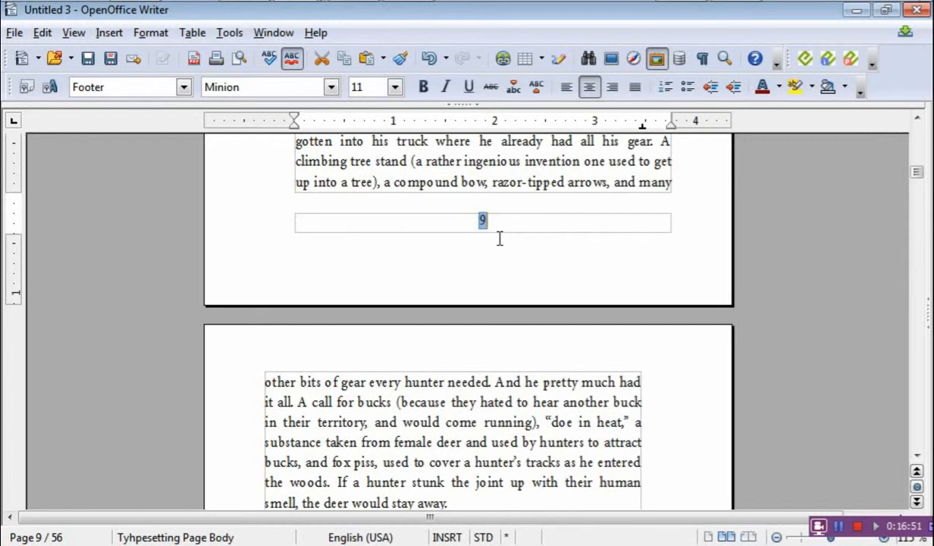
pyautogui.scroll(-2, 498, 241)
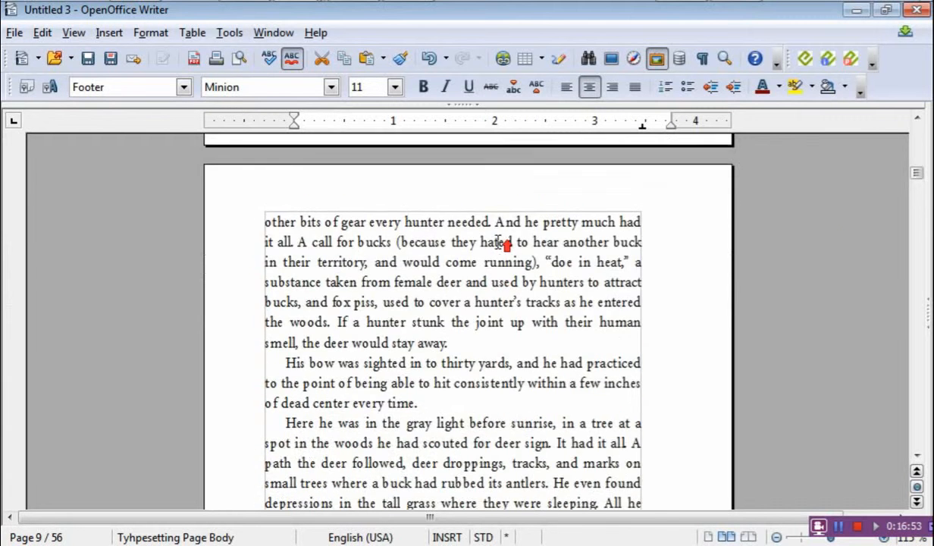
pyautogui.scroll(4, 500, 242)
pyautogui.click(558, 231)
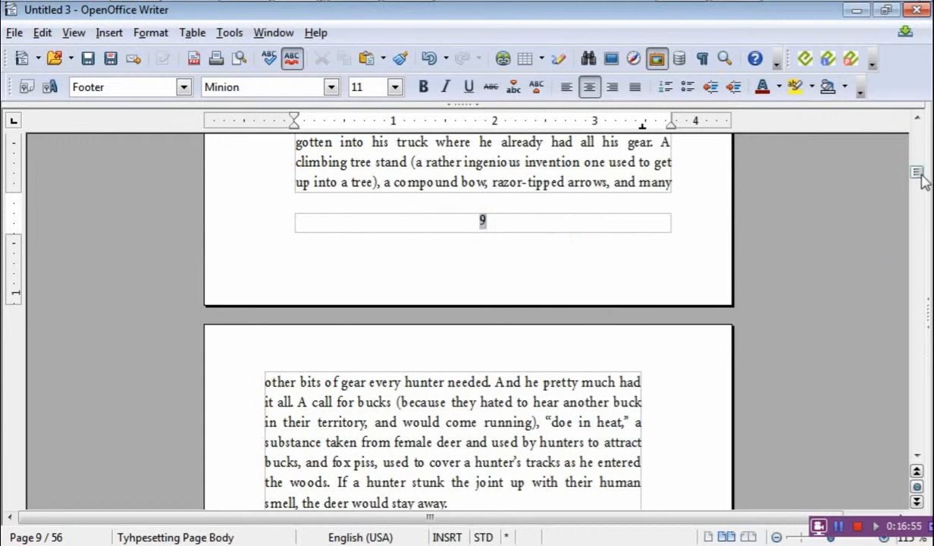
# - Examine the footers of the blank front pages and of the Chapter One opening page for page numbering
pyautogui.moveTo(916, 172); pyautogui.dragTo(916, 162)
pyautogui.scroll(-15, 611, 297)
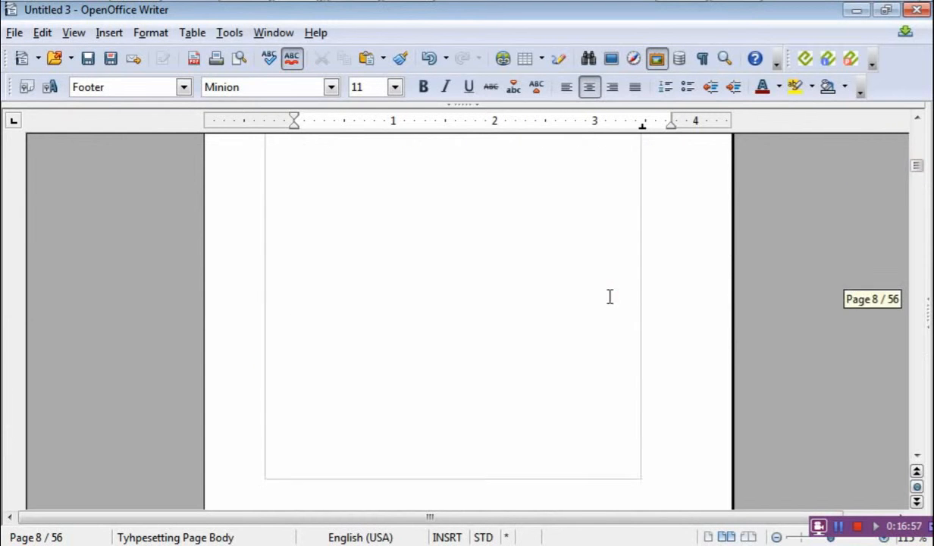
pyautogui.scroll(5, 561, 282)
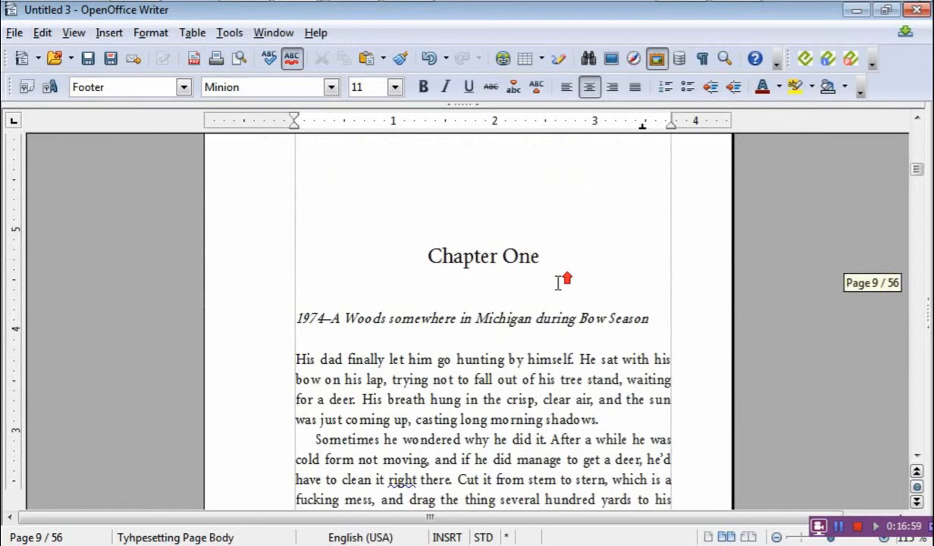
pyautogui.scroll(-11, 545, 280)
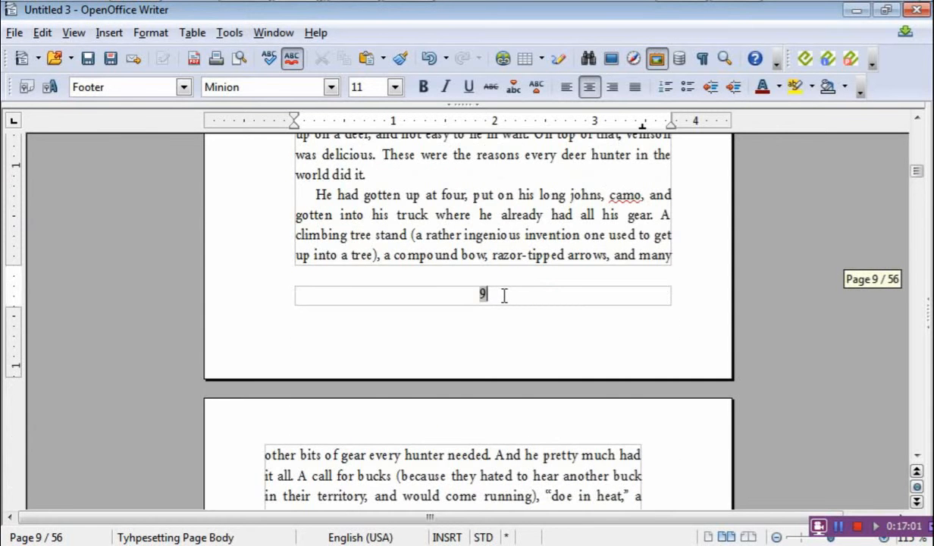
pyautogui.scroll(5, 504, 295)
pyautogui.scroll(-4, 507, 348)
pyautogui.click(485, 342)
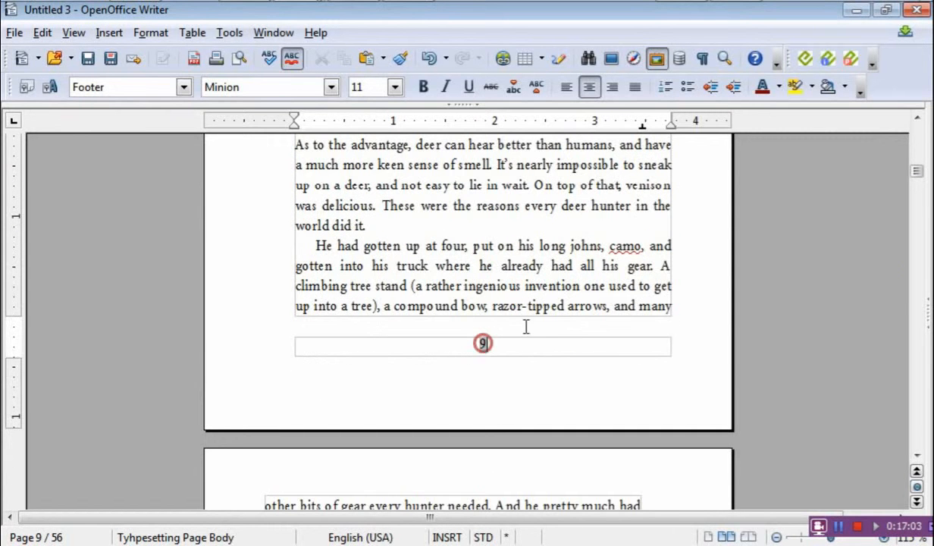
pyautogui.moveTo(920, 151); pyautogui.dragTo(912, 128)
pyautogui.scroll(-10, 429, 333)
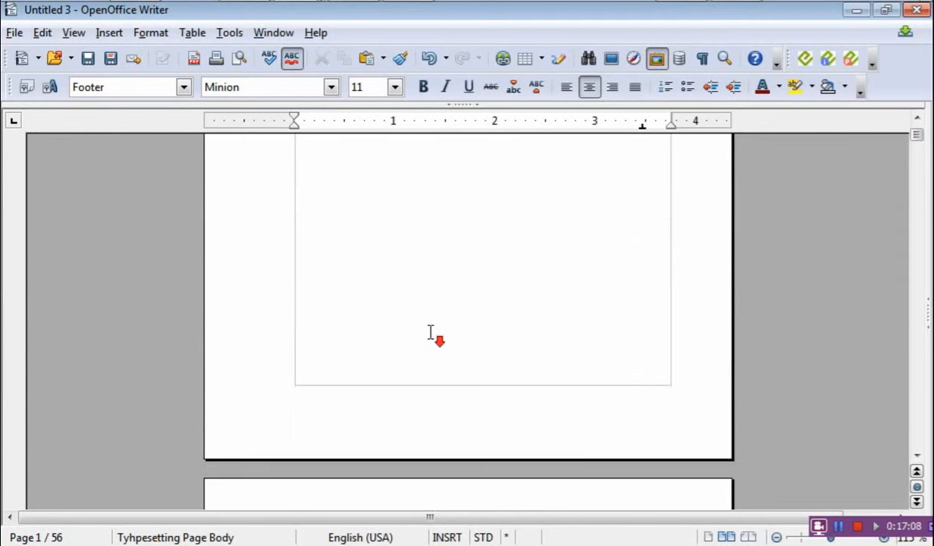
pyautogui.scroll(-20, 429, 334)
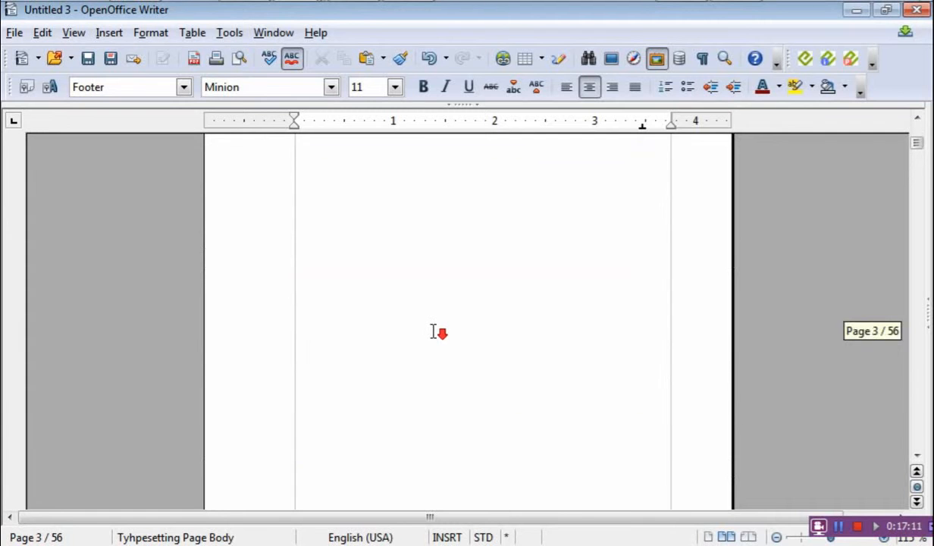
pyautogui.scroll(-20, 430, 332)
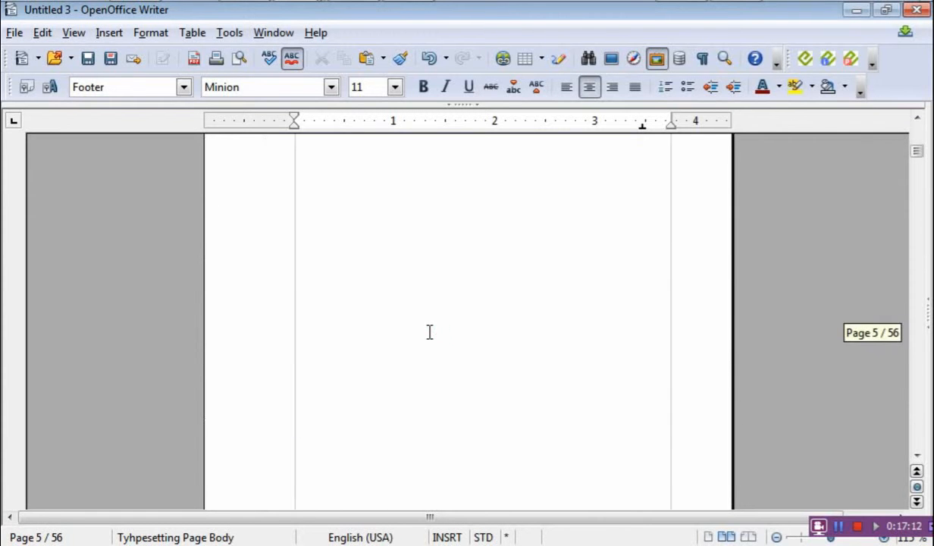
pyautogui.scroll(-20, 429, 331)
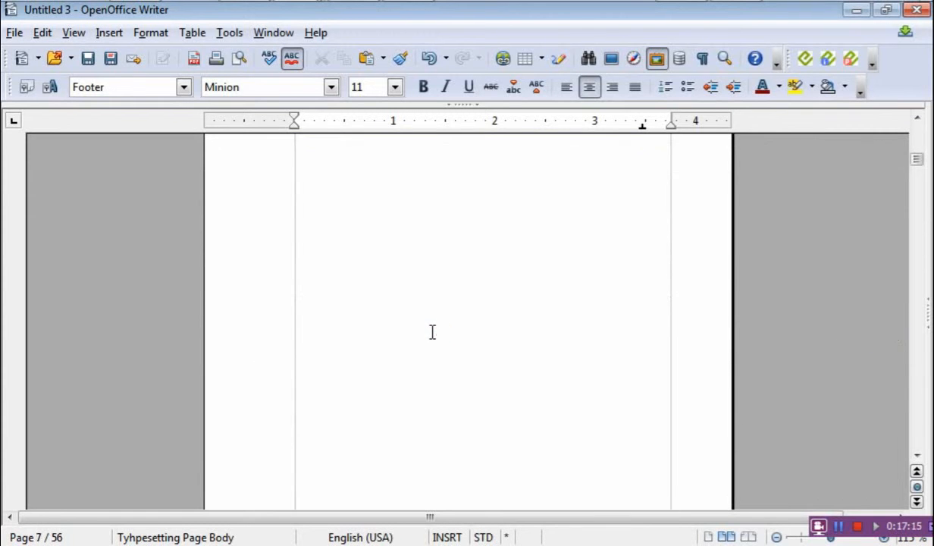
pyautogui.scroll(-20, 431, 333)
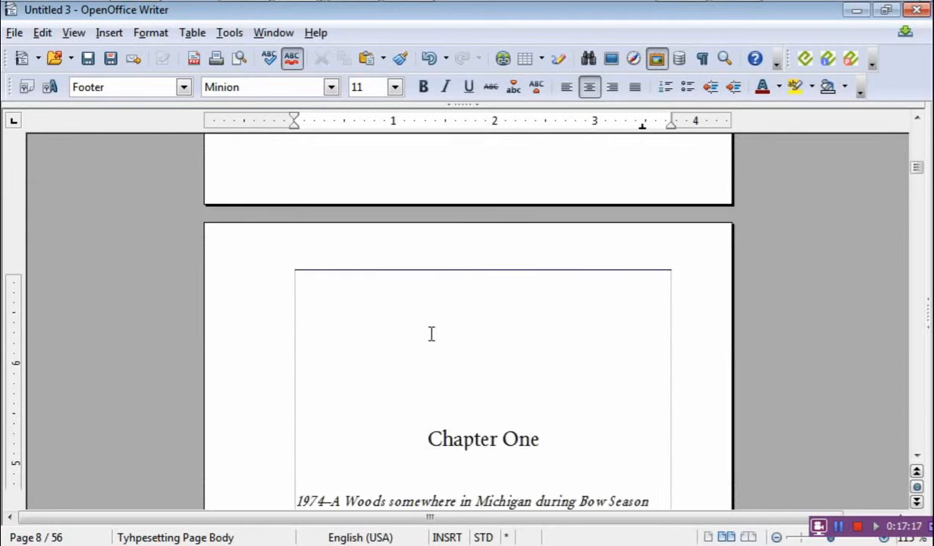
pyautogui.scroll(-15, 431, 334)
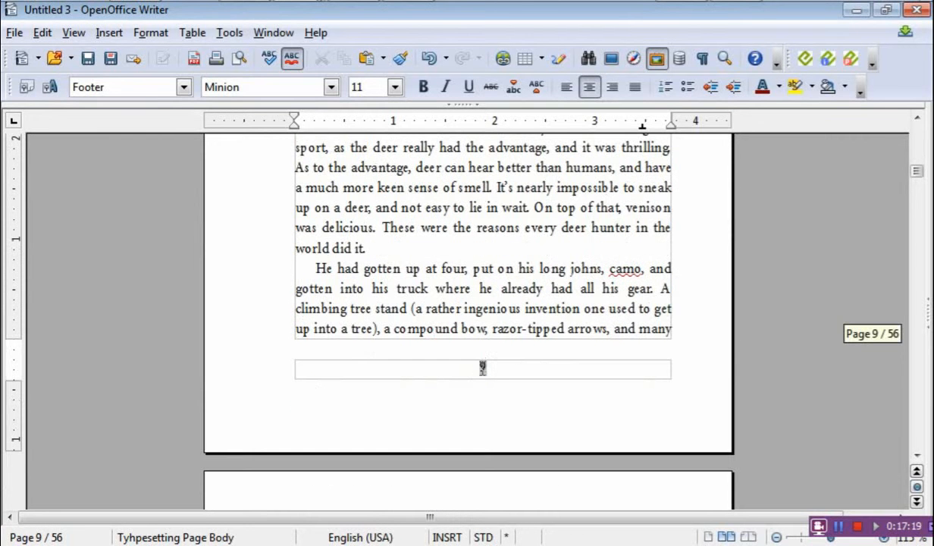
pyautogui.moveTo(475, 367); pyautogui.dragTo(487, 367)
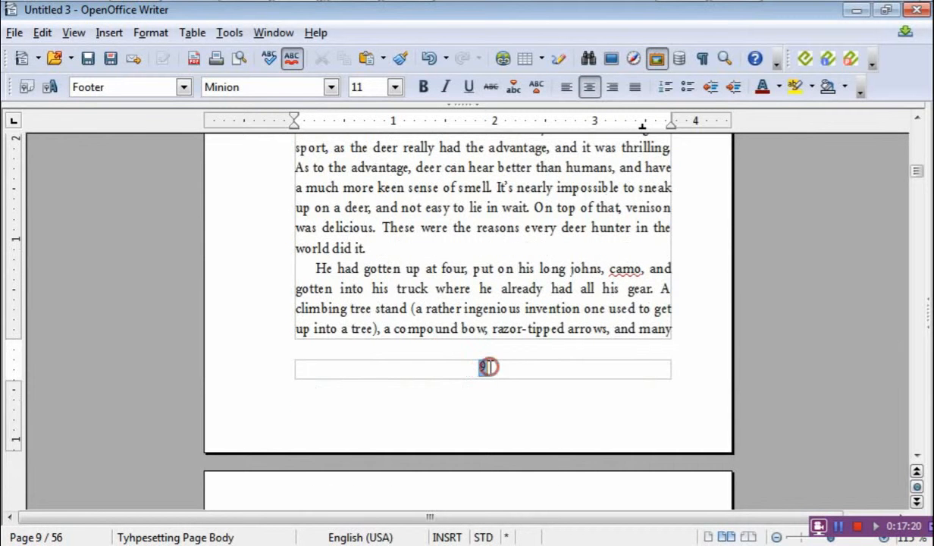
pyautogui.click(150, 33)
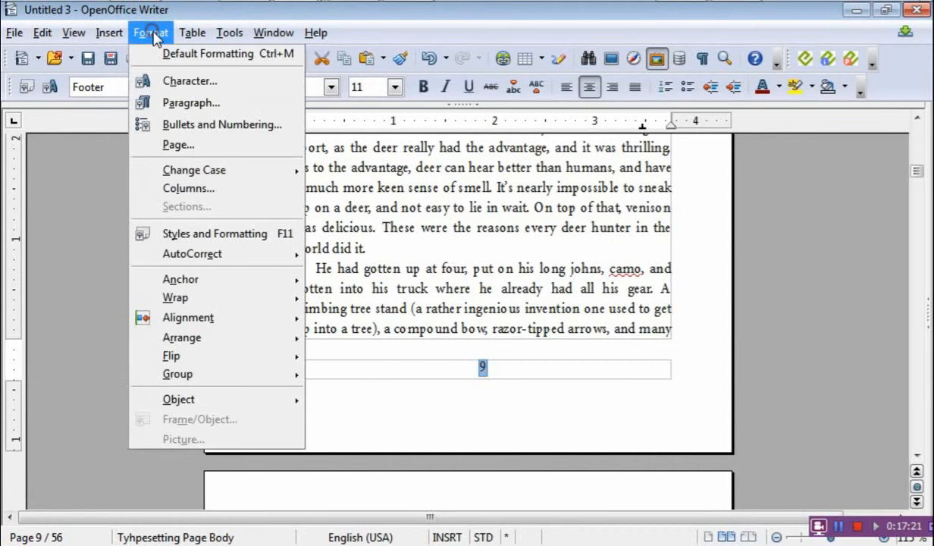
pyautogui.click(191, 104)
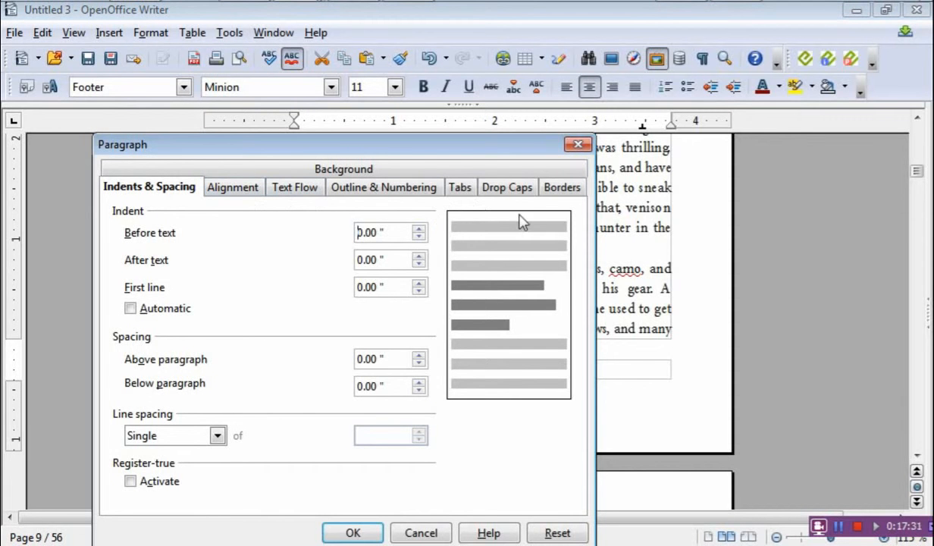
pyautogui.click(409, 534)
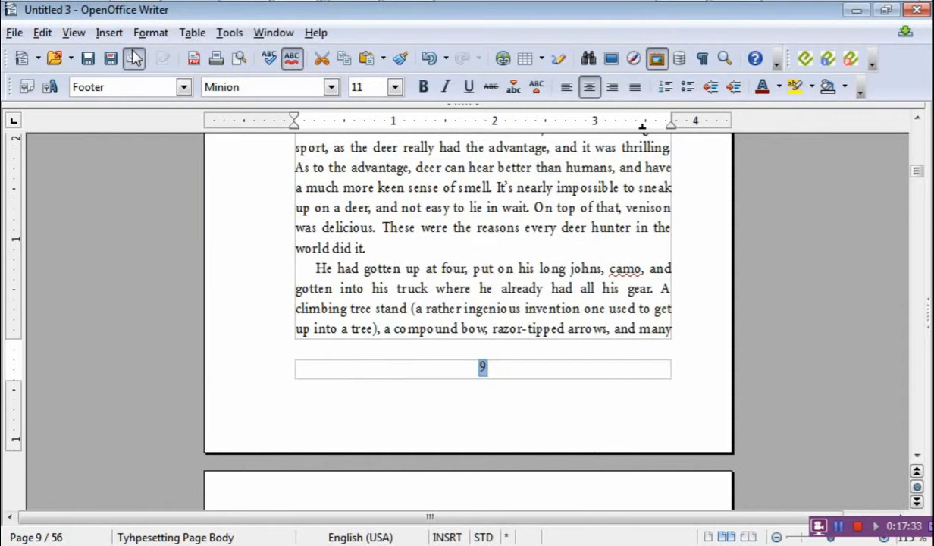
pyautogui.click(150, 34)
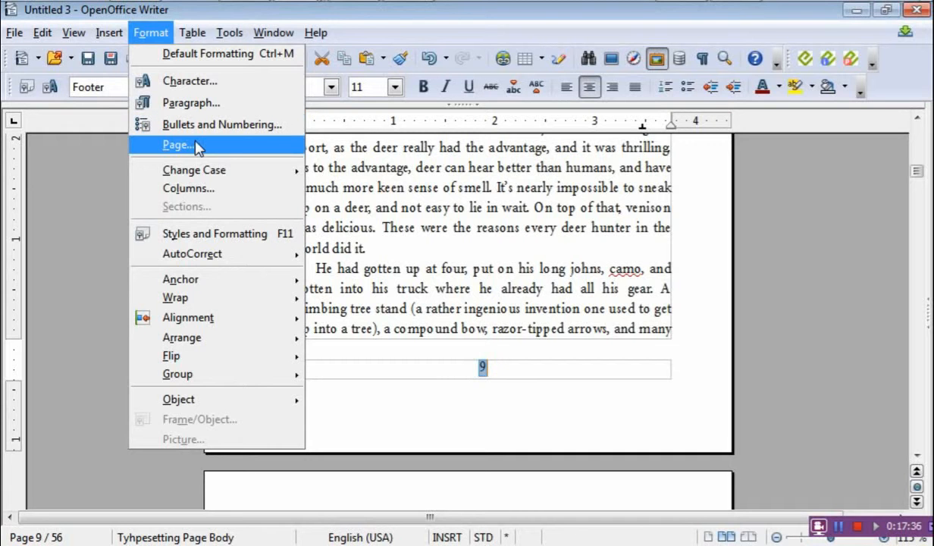
pyautogui.click(108, 33)
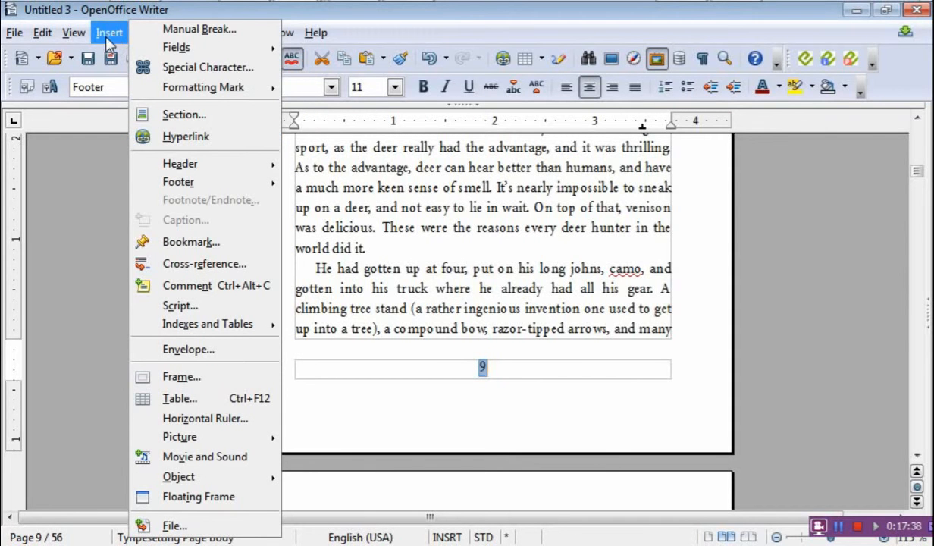
pyautogui.moveTo(229, 48)
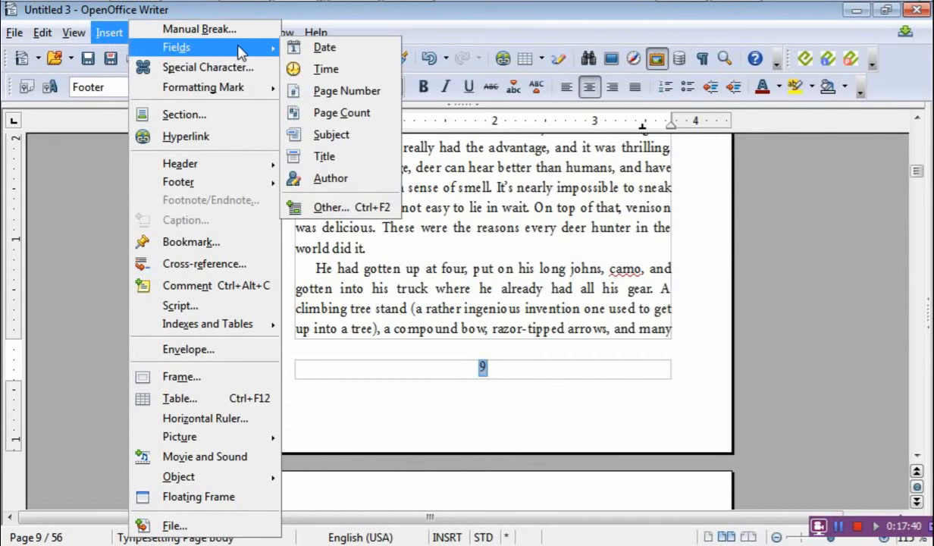
pyautogui.click(344, 92)
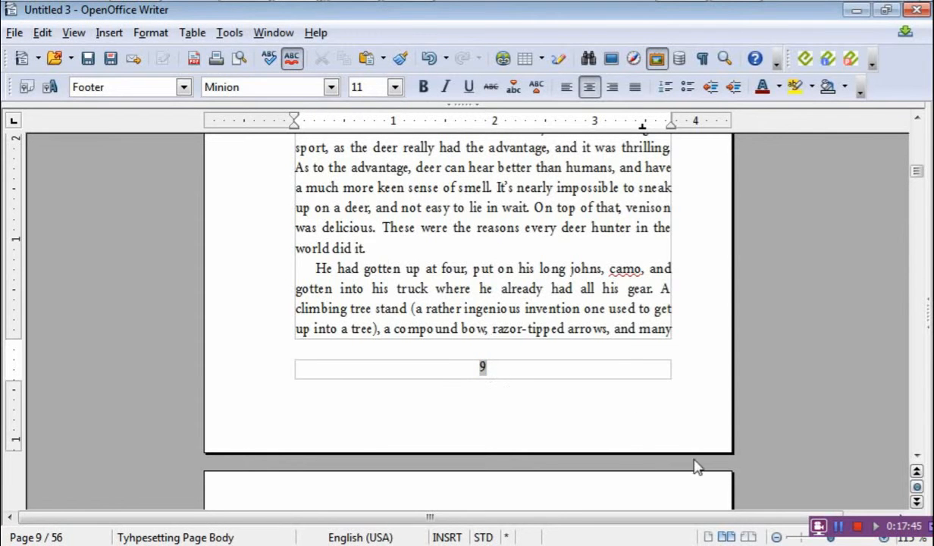
pyautogui.click(842, 529)
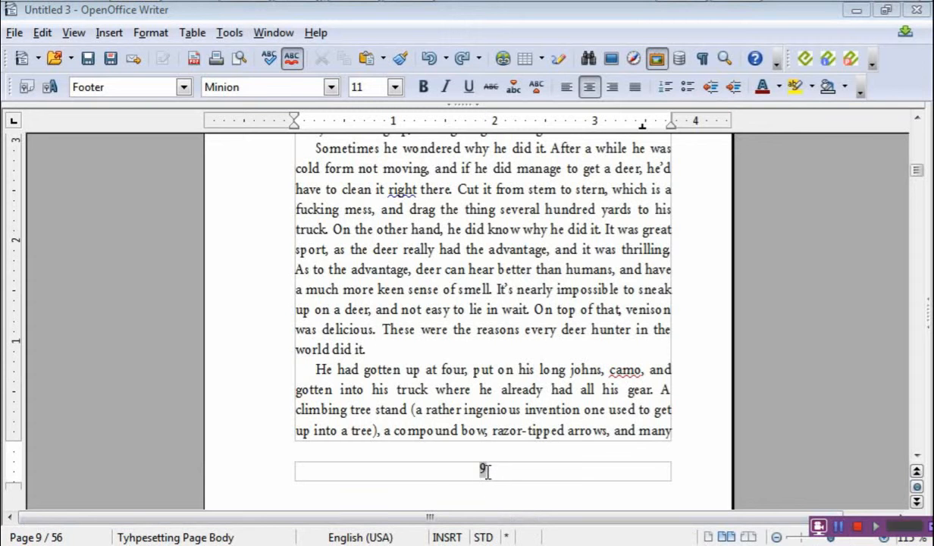
# - Set the offset of the page number field in the footer of page 9 to -8
pyautogui.click(480, 469)
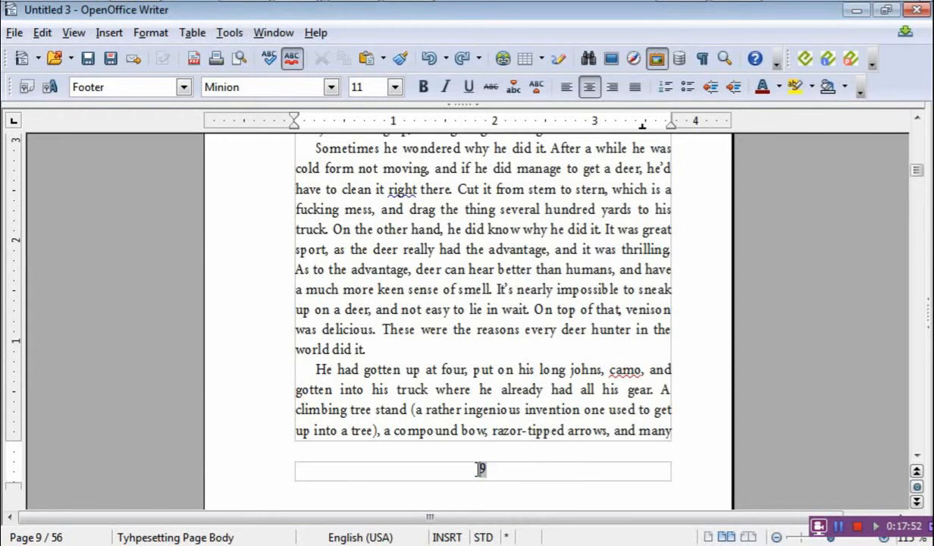
pyautogui.rightClick(480, 469)
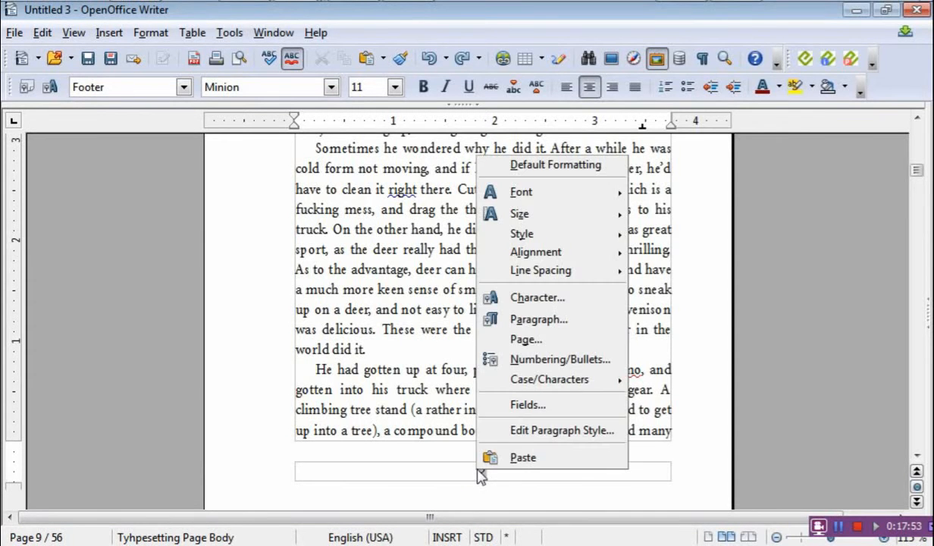
pyautogui.click(512, 405)
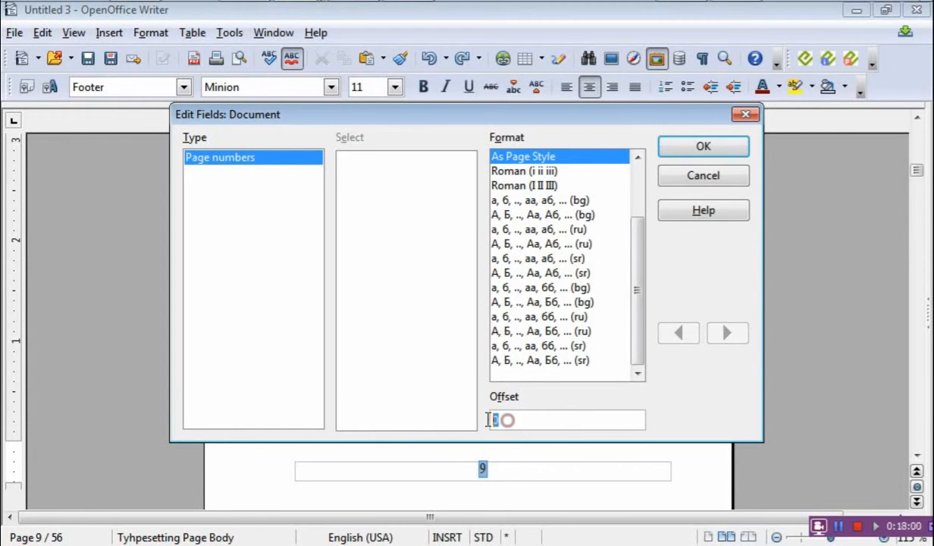
pyautogui.moveTo(493, 419); pyautogui.dragTo(555, 421)
pyautogui.write('-8')
pyautogui.press('Return')
# - Check the footer page numbering on the Chapter One opening page and the page that follows it
pyautogui.scroll(5, 481, 451)
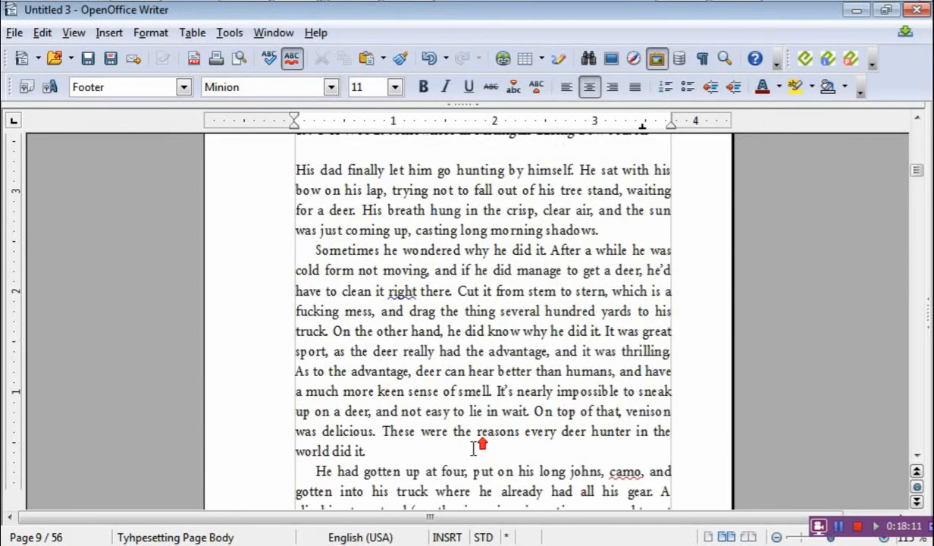
pyautogui.scroll(5, 490, 185)
pyautogui.scroll(-15, 490, 185)
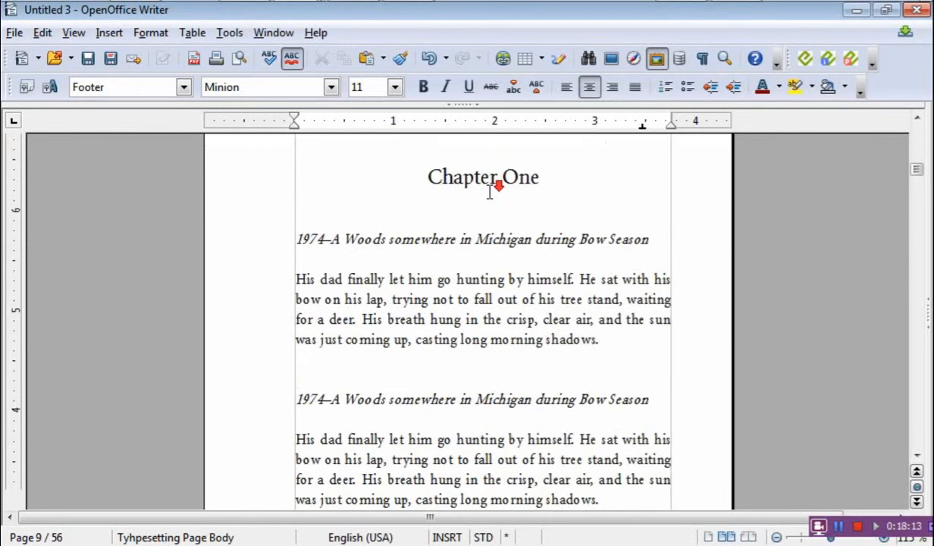
pyautogui.scroll(-5, 488, 213)
pyautogui.scroll(4, 484, 171)
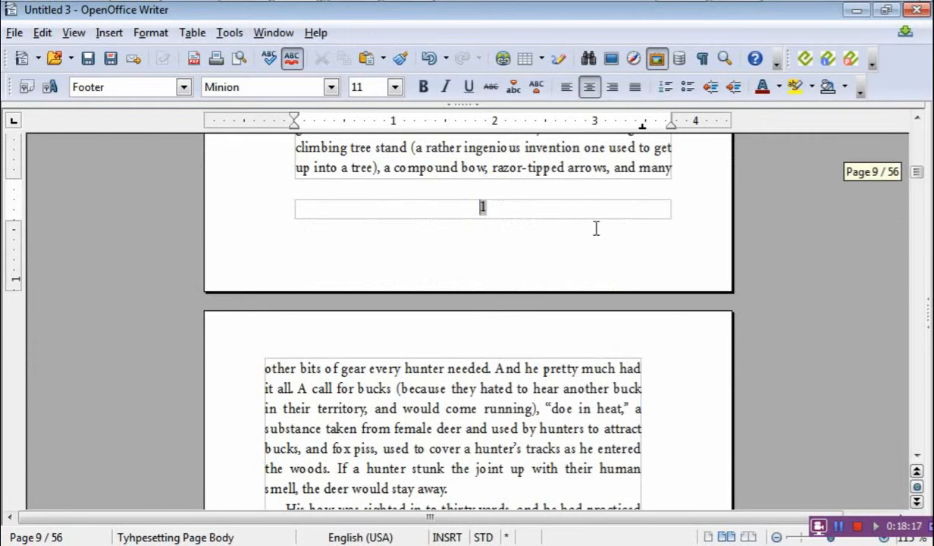
pyautogui.scroll(-10, 543, 235)
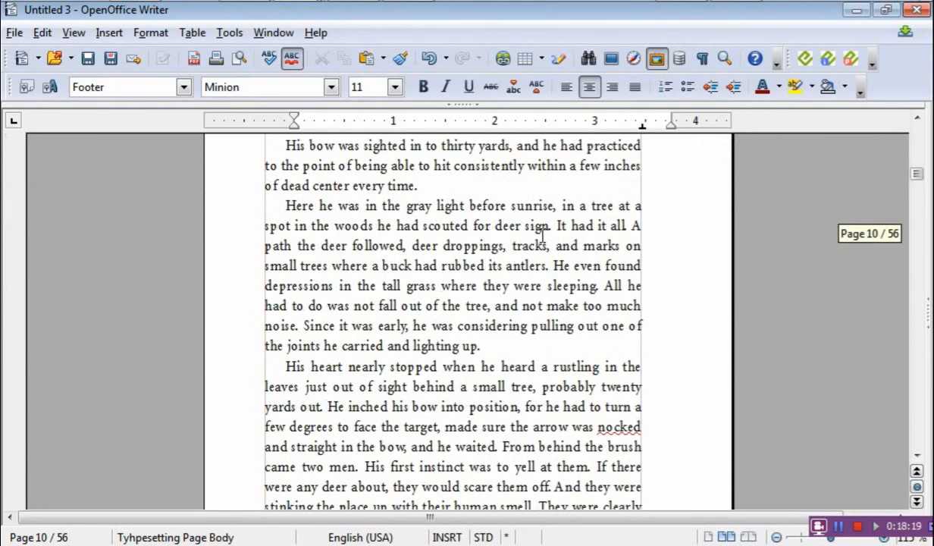
pyautogui.scroll(-6, 542, 237)
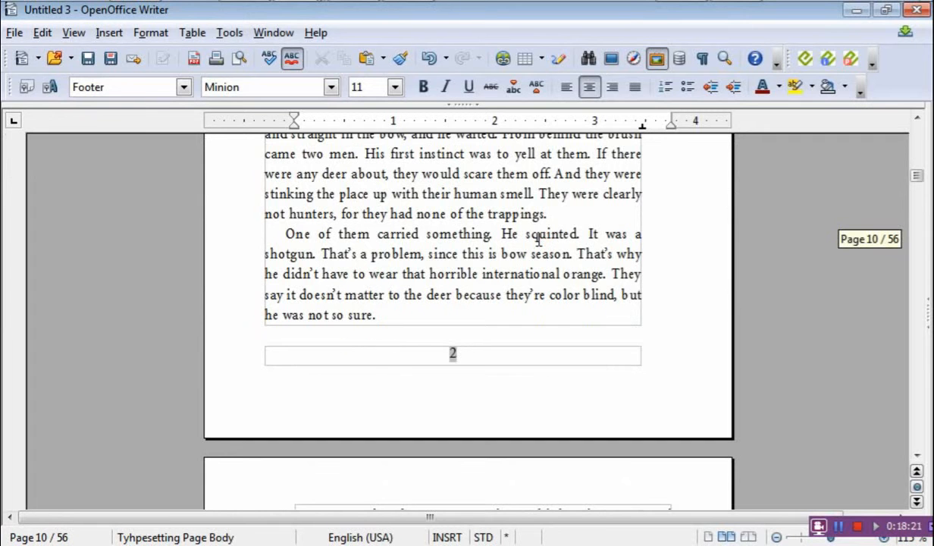
# - Examine the bottoms of pages 34 to 32 in the not yet typeset chapters for footers
pyautogui.moveTo(916, 176); pyautogui.dragTo(916, 302)
pyautogui.scroll(-10, 299, 369)
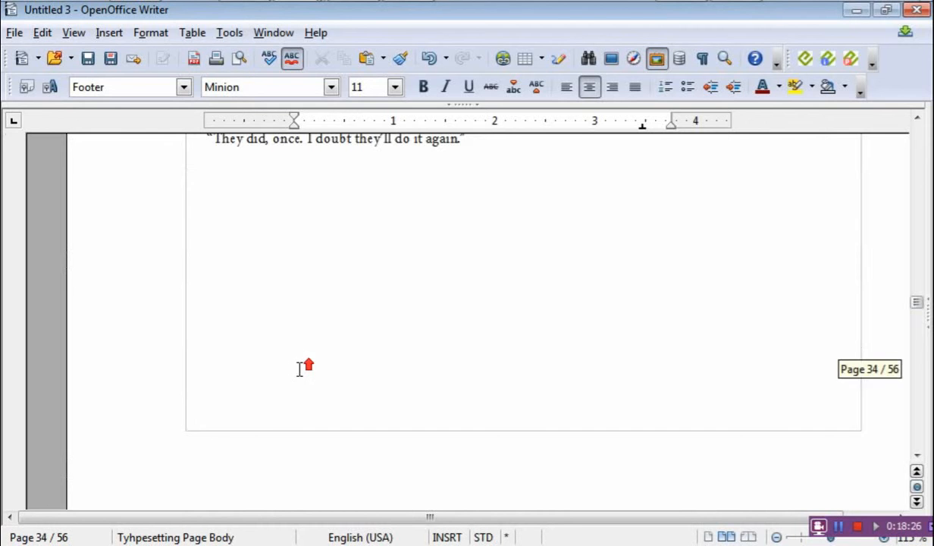
pyautogui.scroll(-4, 295, 347)
pyautogui.scroll(10, 295, 344)
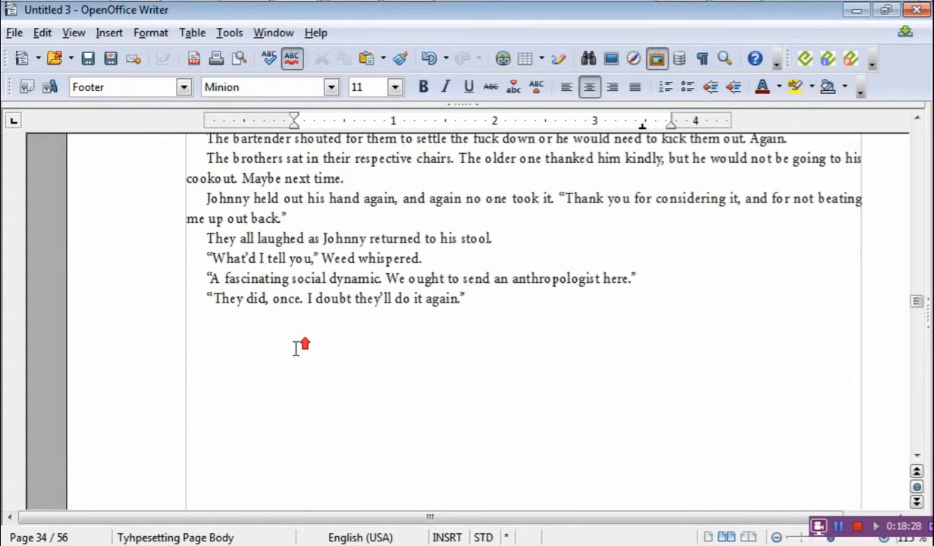
pyautogui.scroll(12, 296, 345)
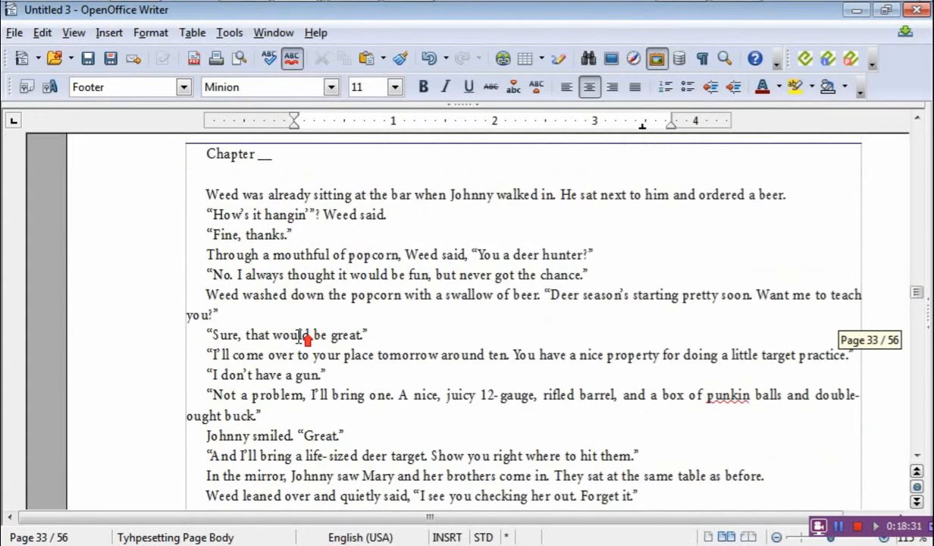
pyautogui.scroll(4, 324, 290)
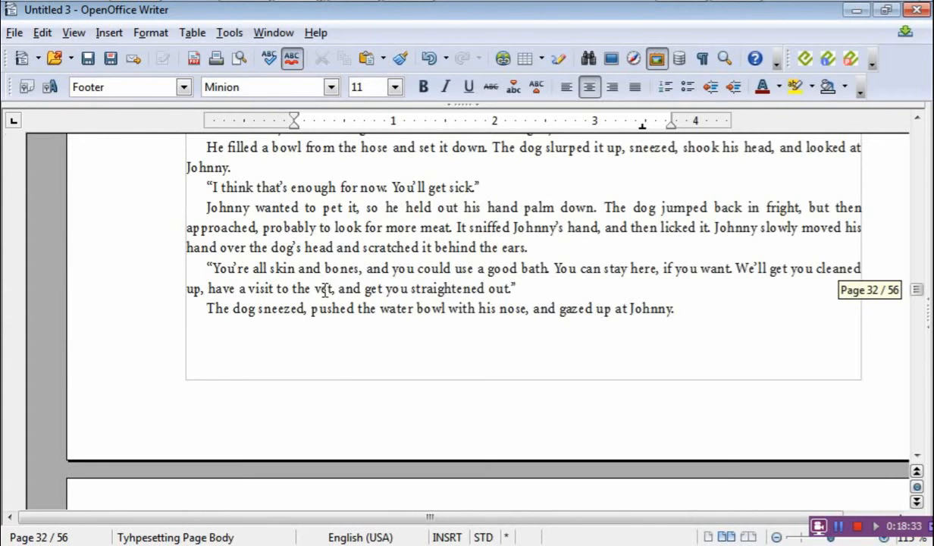
pyautogui.scroll(5, 365, 291)
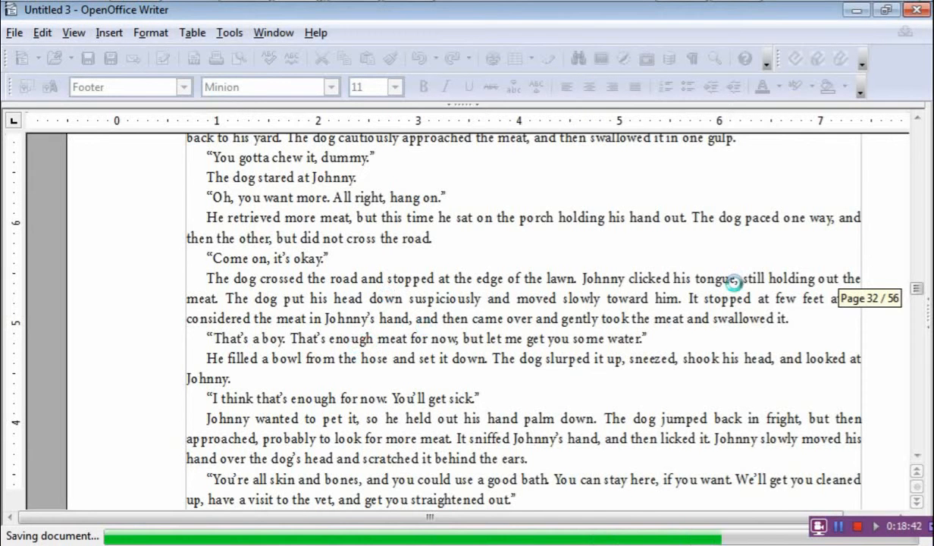
# - Convert the words "The hunter inched" after the §§§ scene break on page 11 to uppercase at 9 pt and deselect them
pyautogui.moveTo(909, 295); pyautogui.dragTo(919, 181)
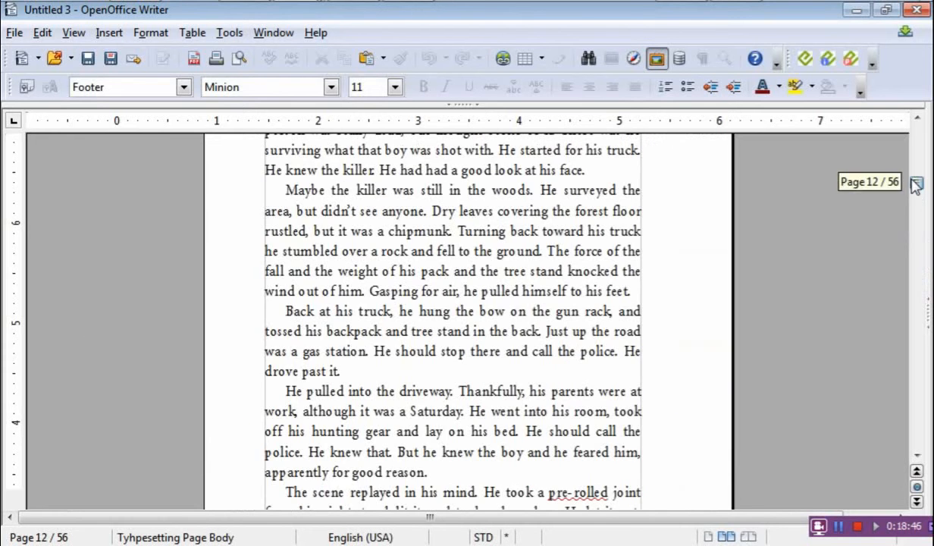
pyautogui.scroll(10, 307, 282)
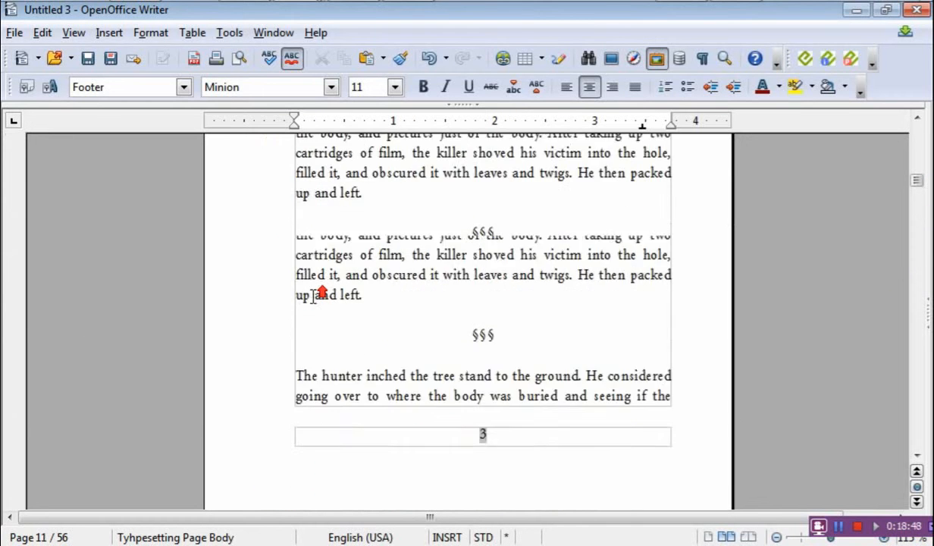
pyautogui.scroll(5, 313, 297)
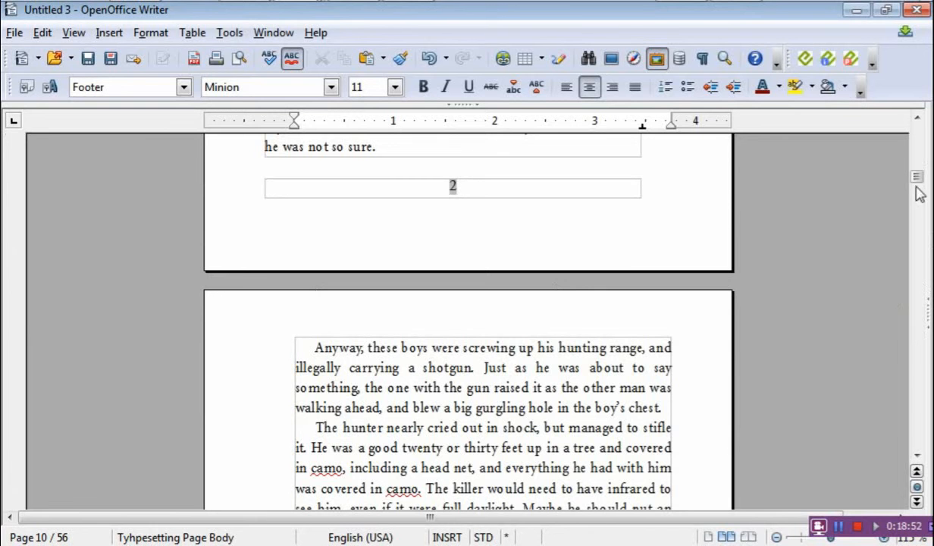
pyautogui.scroll(-7, 920, 318)
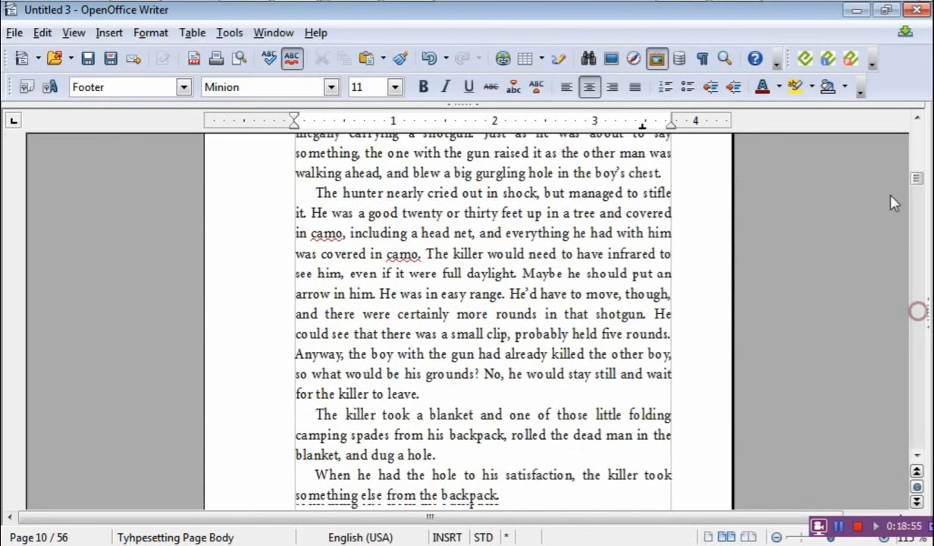
pyautogui.scroll(-14, 920, 319)
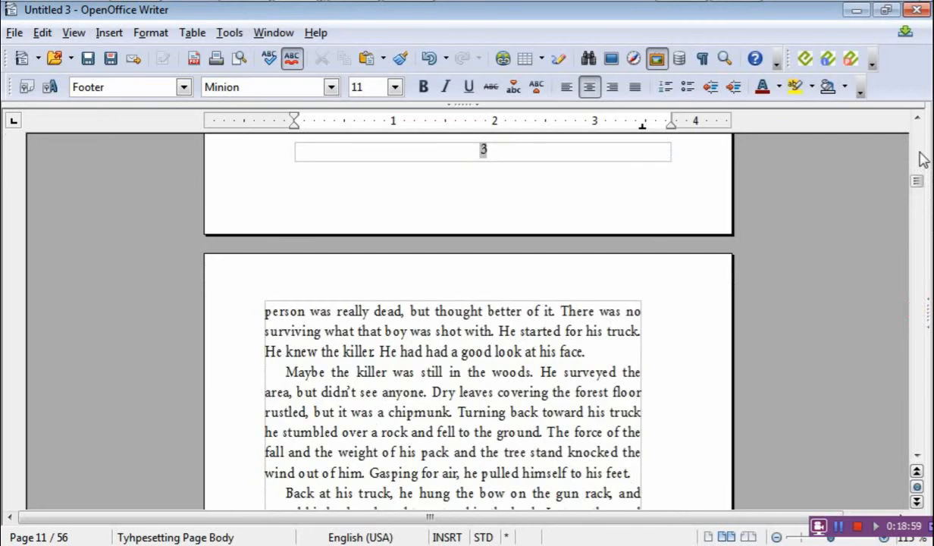
pyautogui.scroll(7, 461, 401)
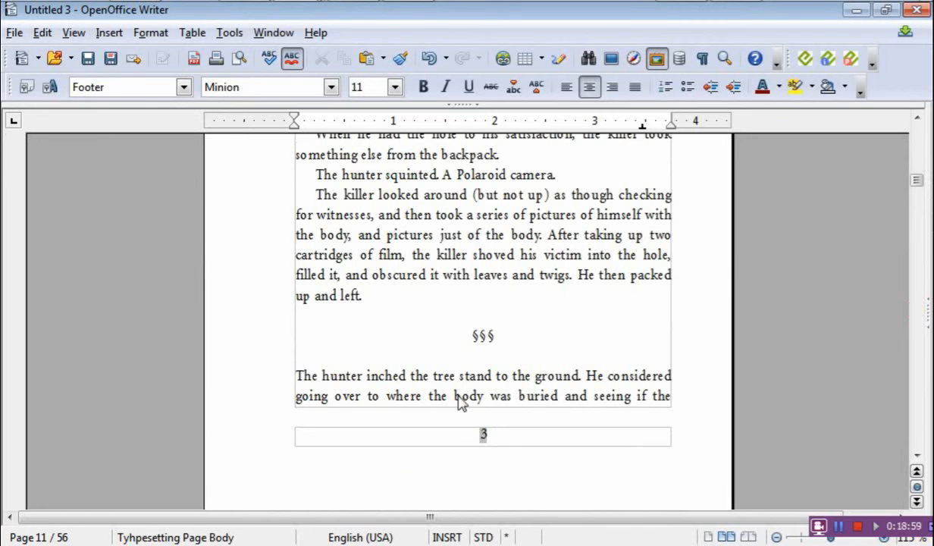
pyautogui.moveTo(300, 375); pyautogui.dragTo(408, 375)
pyautogui.click(295, 375)
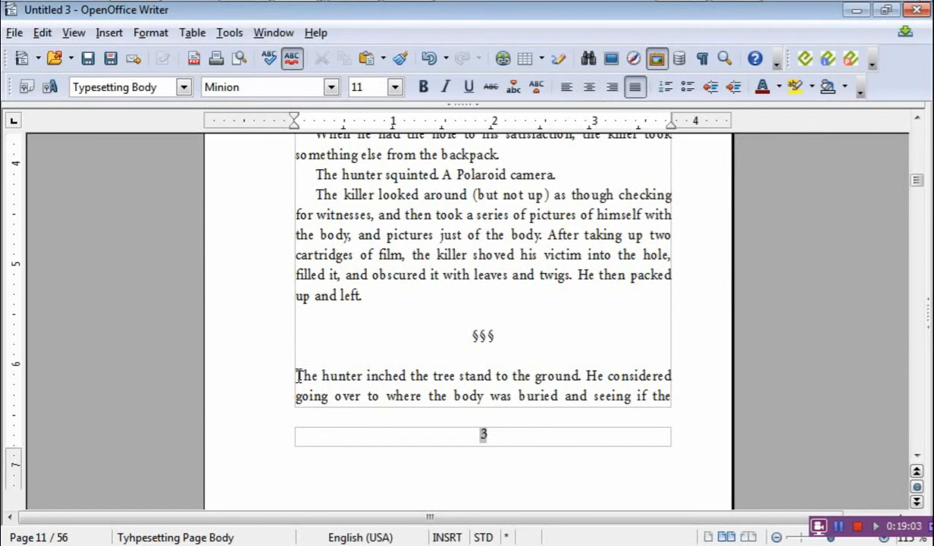
pyautogui.moveTo(296, 375); pyautogui.dragTo(408, 375)
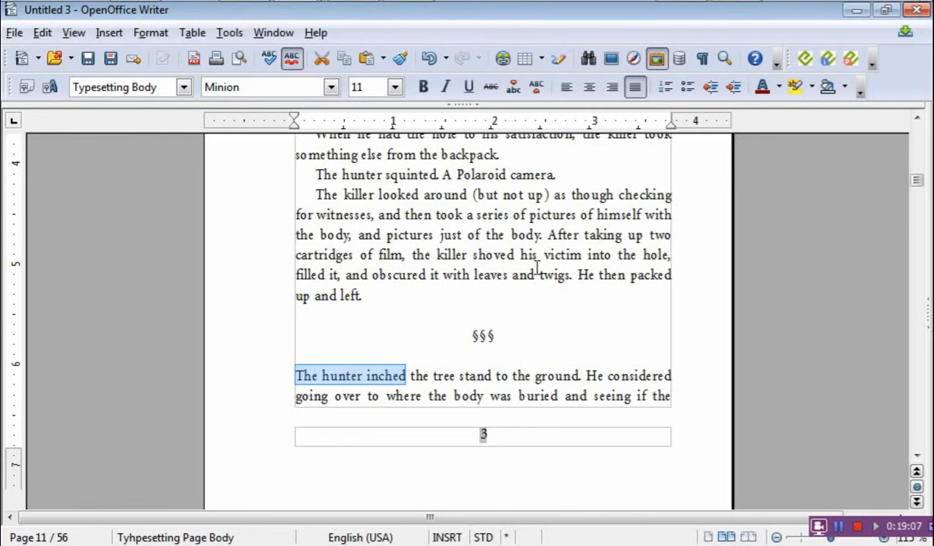
pyautogui.click(536, 87)
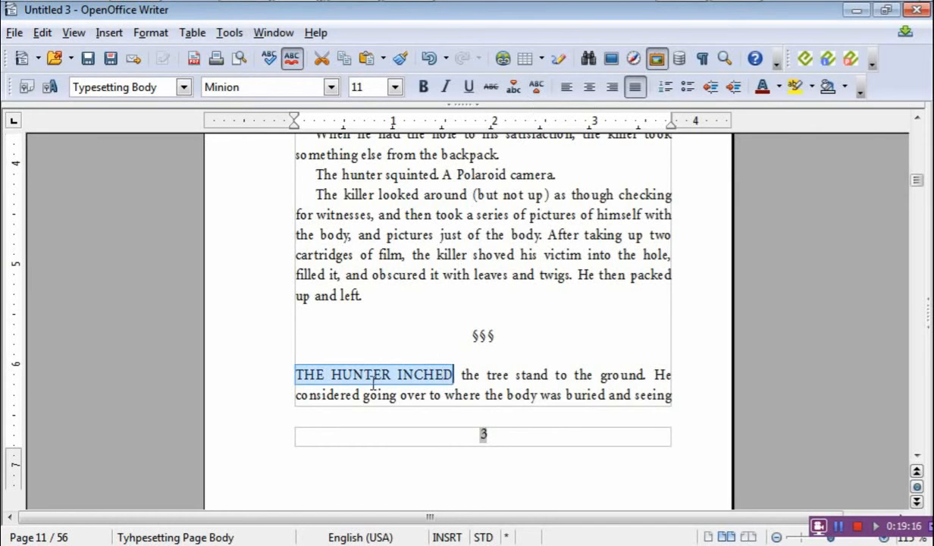
pyautogui.click(394, 87)
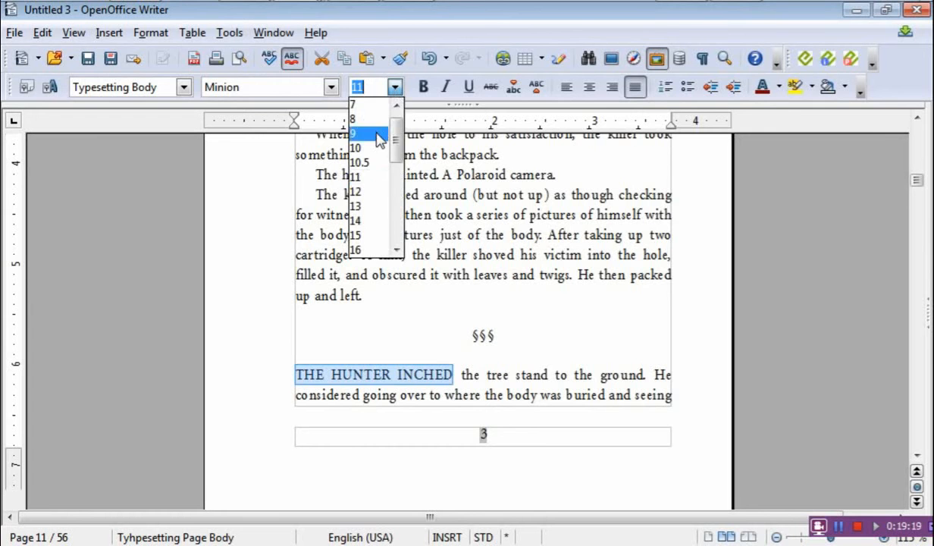
pyautogui.click(368, 133)
pyautogui.click(440, 370)
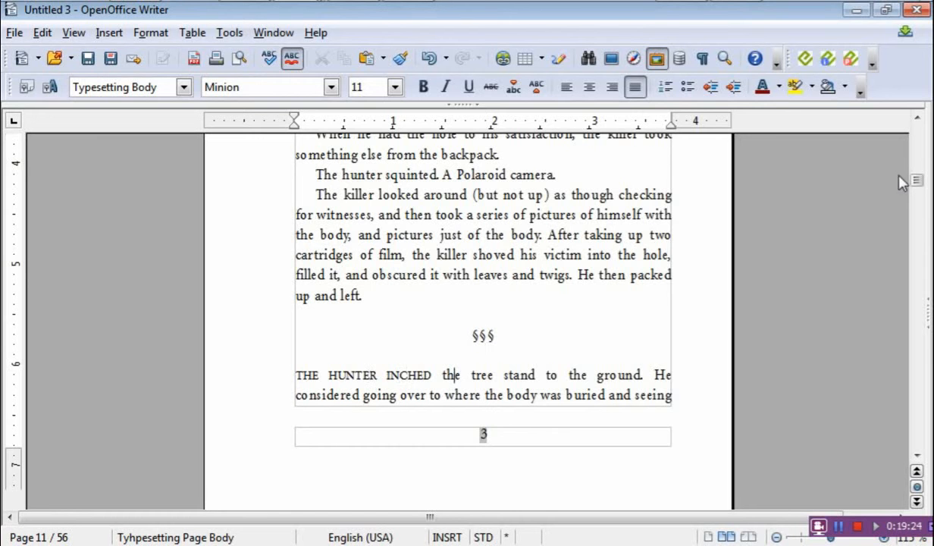
# - Turn on drop caps in the paragraph settings for Chapter One's opening paragraph, starting "His dad finally let him go hunting"
pyautogui.scroll(5, 917, 182)
pyautogui.moveTo(917, 182); pyautogui.dragTo(917, 169)
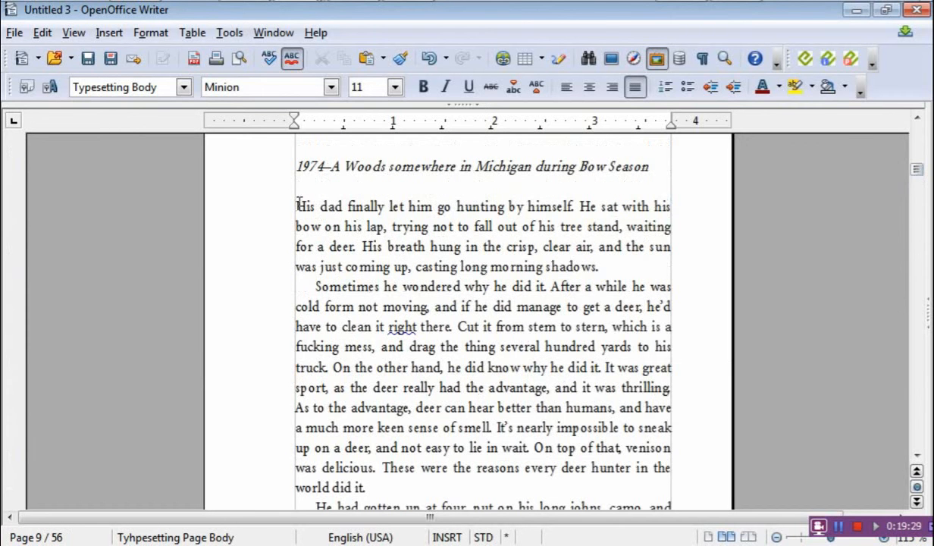
pyautogui.moveTo(296, 204); pyautogui.dragTo(306, 205)
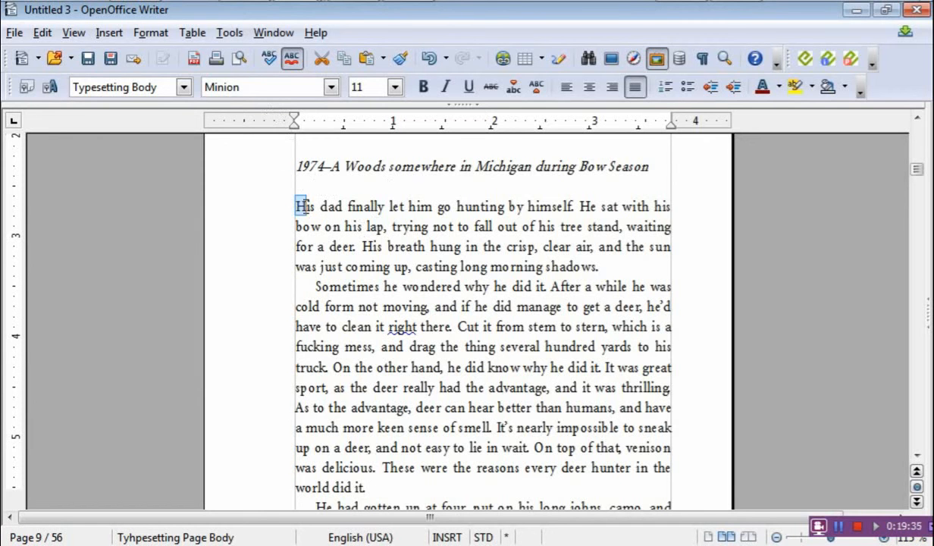
pyautogui.click(153, 34)
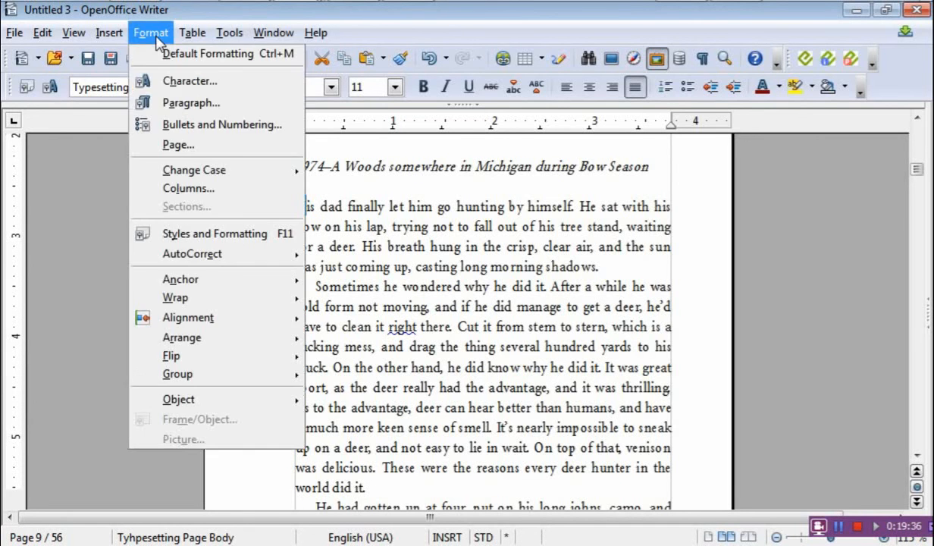
pyautogui.click(182, 107)
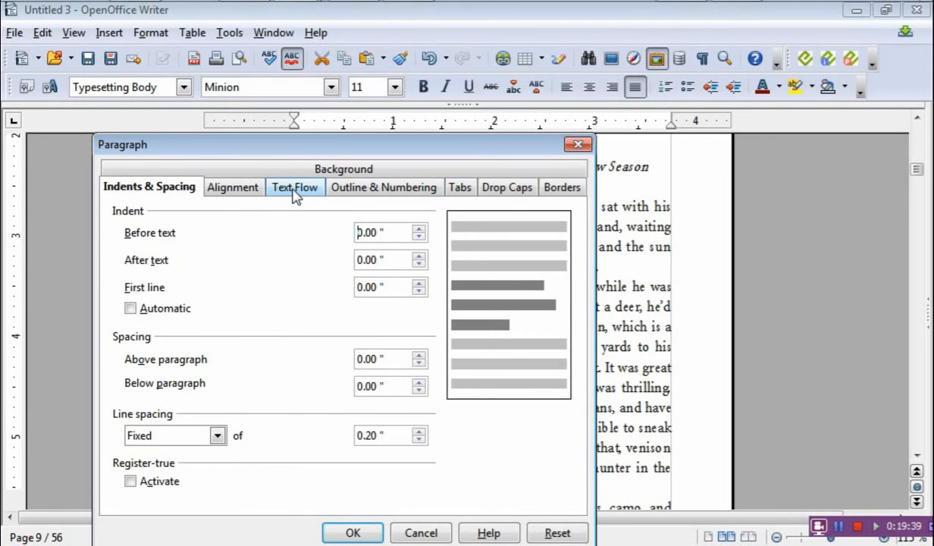
pyautogui.click(502, 190)
pyautogui.click(131, 228)
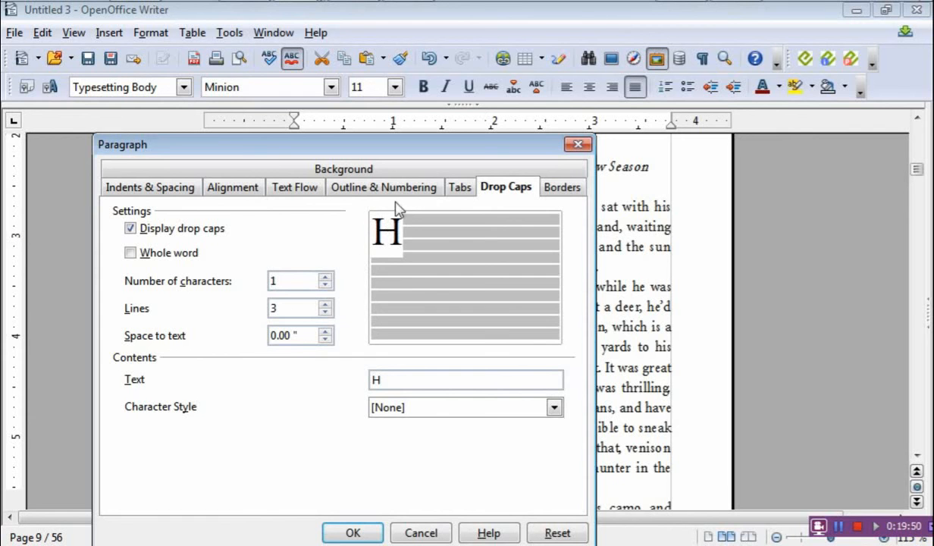
# - Set the drop cap "H" to span 3 lines, apply the paragraph settings and deselect the letter
pyautogui.click(324, 312)
pyautogui.click(324, 304)
pyautogui.click(324, 304)
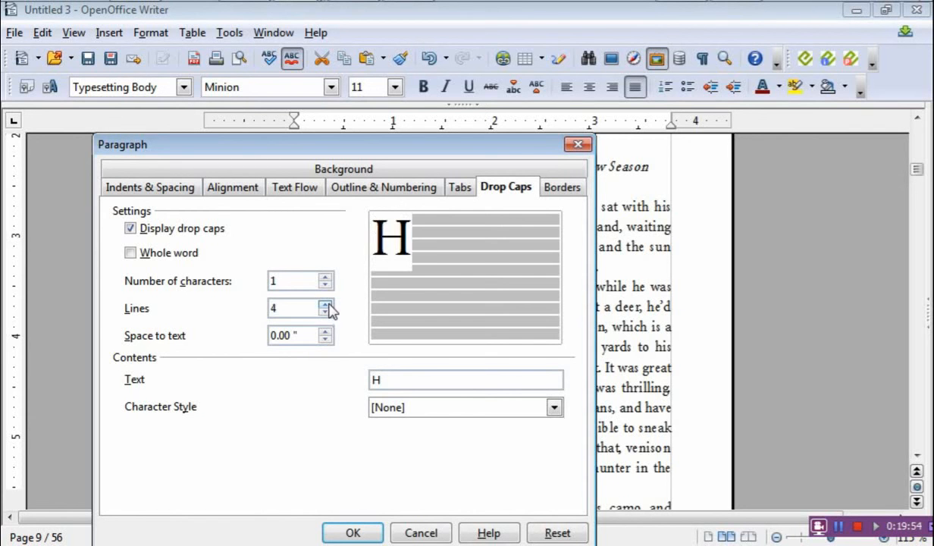
pyautogui.click(324, 304)
pyautogui.click(324, 312)
pyautogui.click(324, 312)
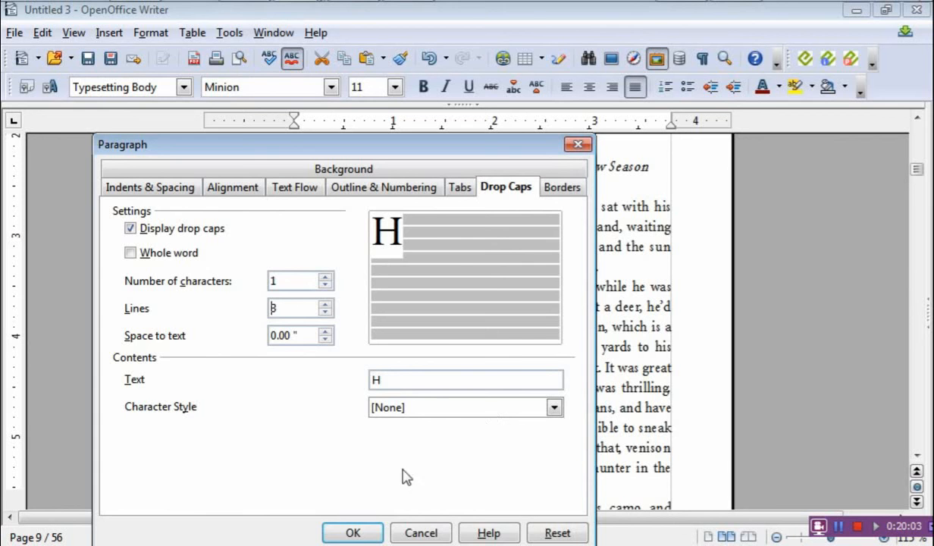
pyautogui.click(353, 534)
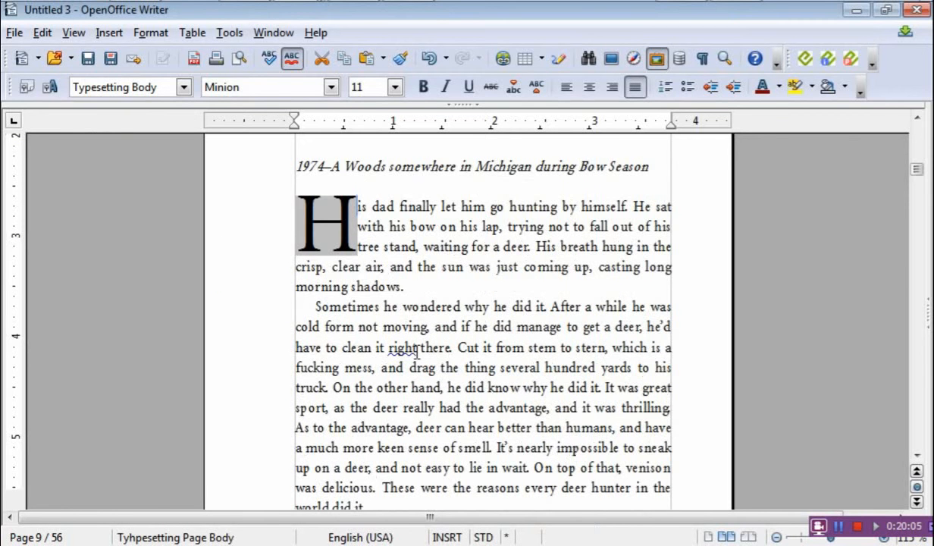
pyautogui.click(445, 328)
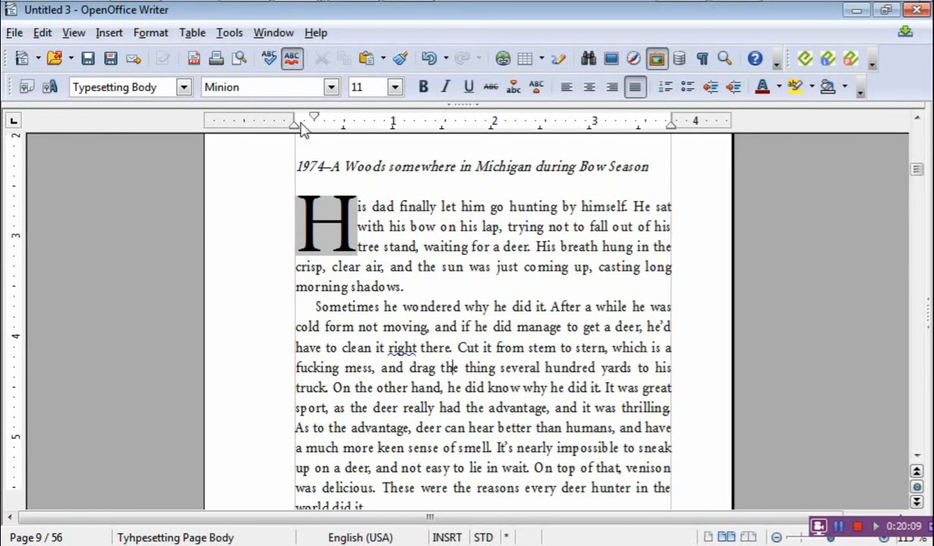
# - Preview the Chapter One opening page at 100 % and examine its drop cap, body text and footer page number
pyautogui.click(241, 60)
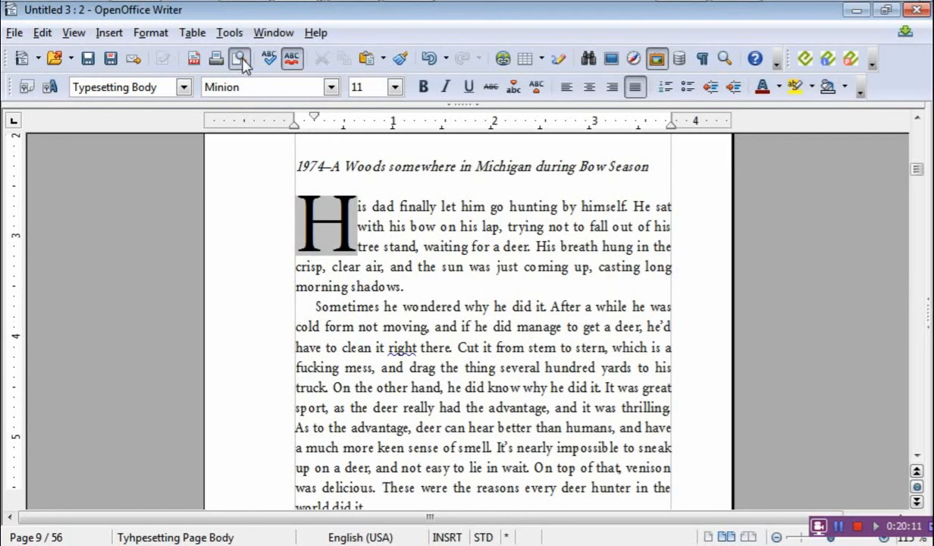
pyautogui.hotkey('ctrl', 'shift', 'o')
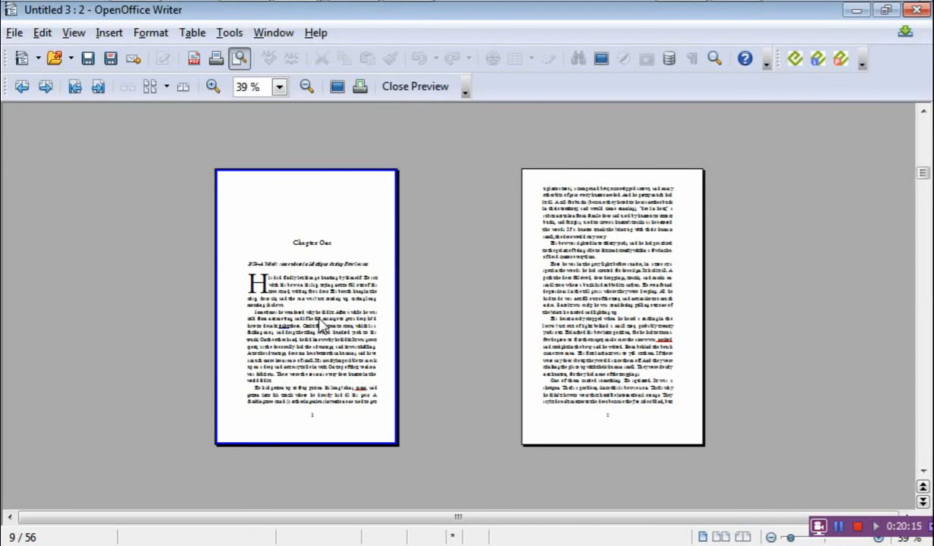
pyautogui.click(212, 85)
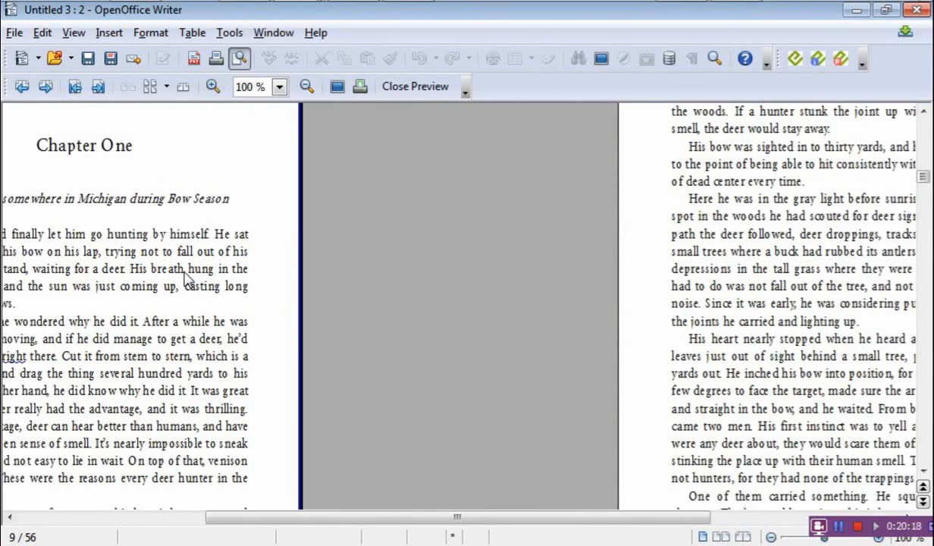
pyautogui.moveTo(370, 516); pyautogui.dragTo(259, 525)
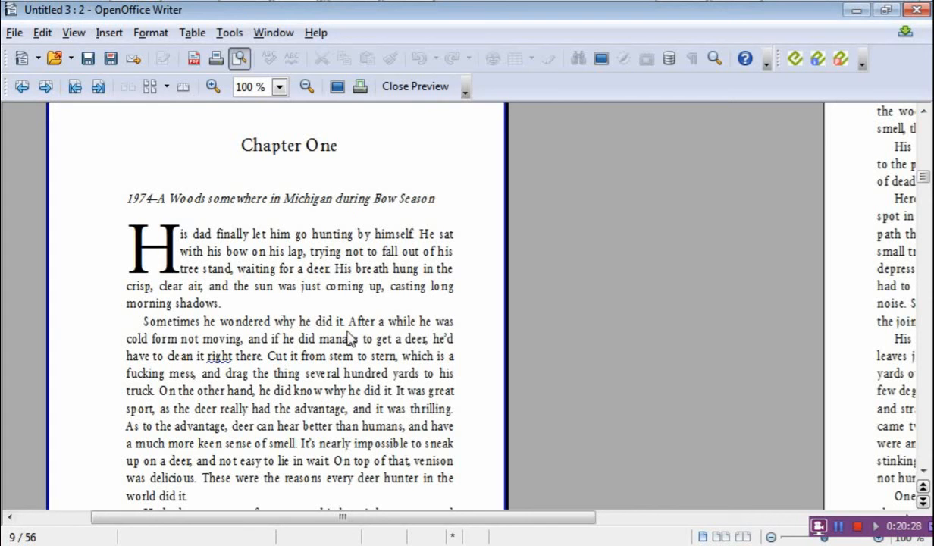
pyautogui.scroll(-4, 339, 281)
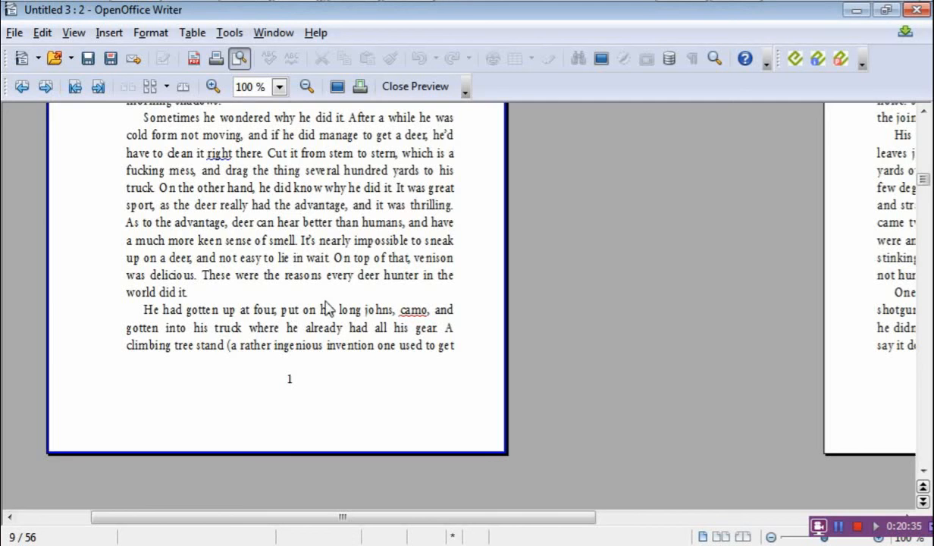
pyautogui.scroll(4, 384, 343)
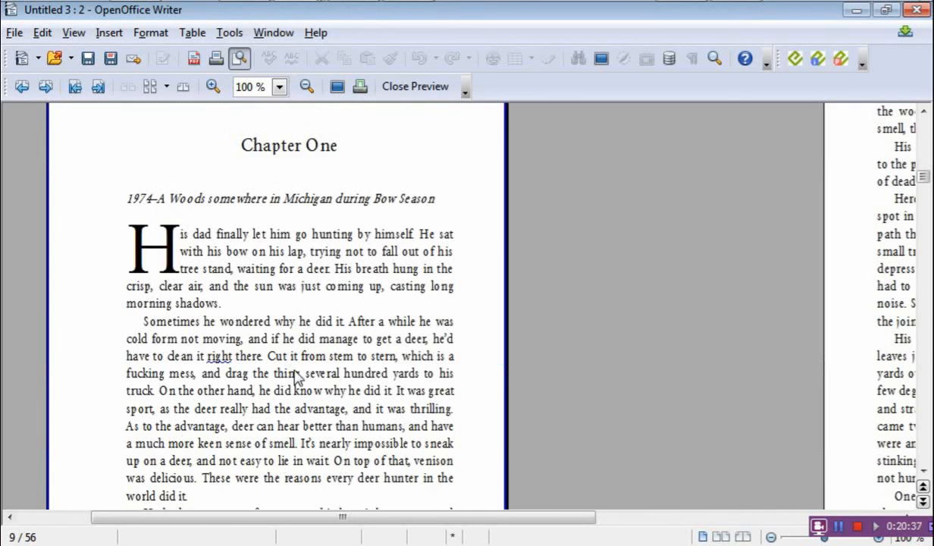